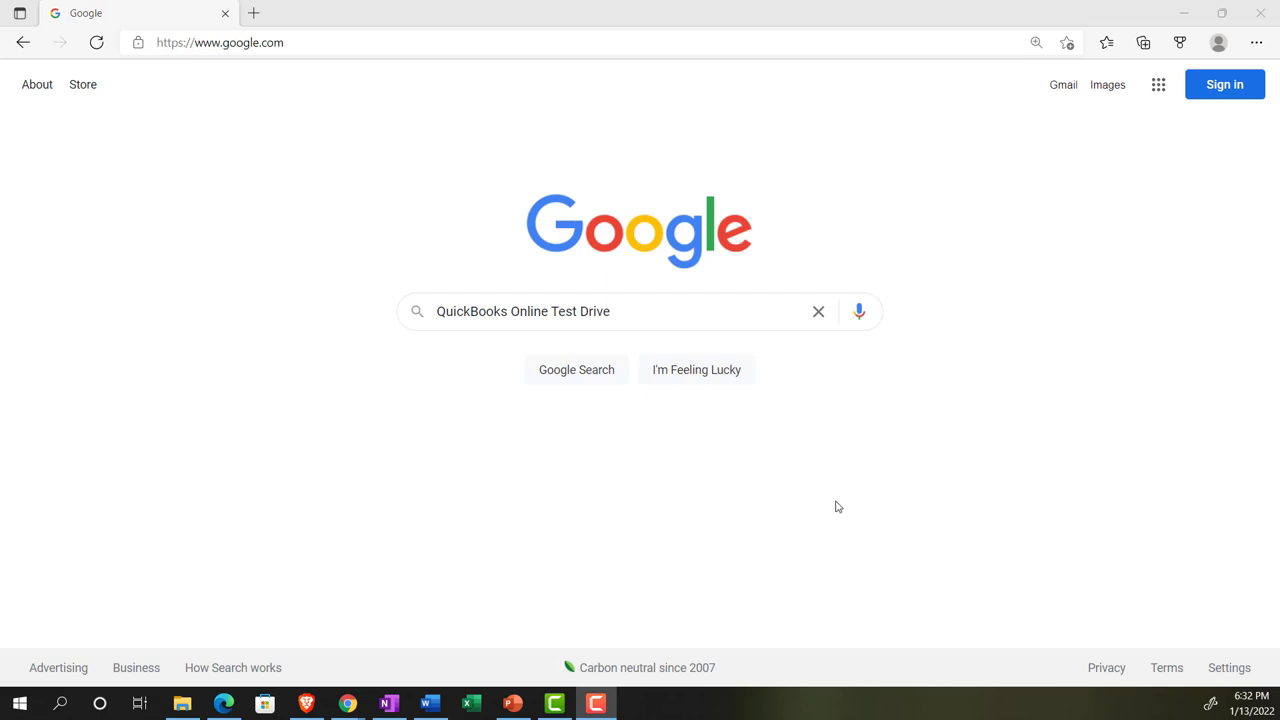
- Search Google for "QuickBooks Online Test Drive" and open the QuickBooks sample company through the Intuit test drive article
left_click(692, 311)
key("Return")
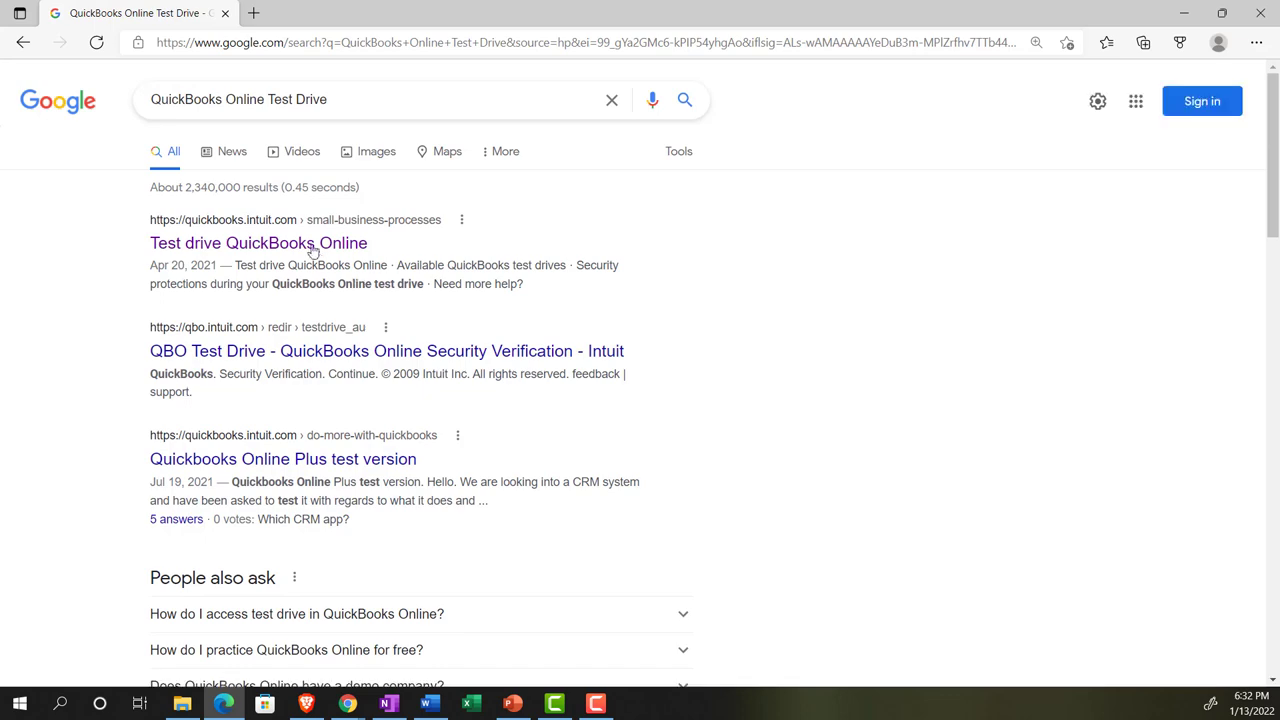
left_click(310, 246)
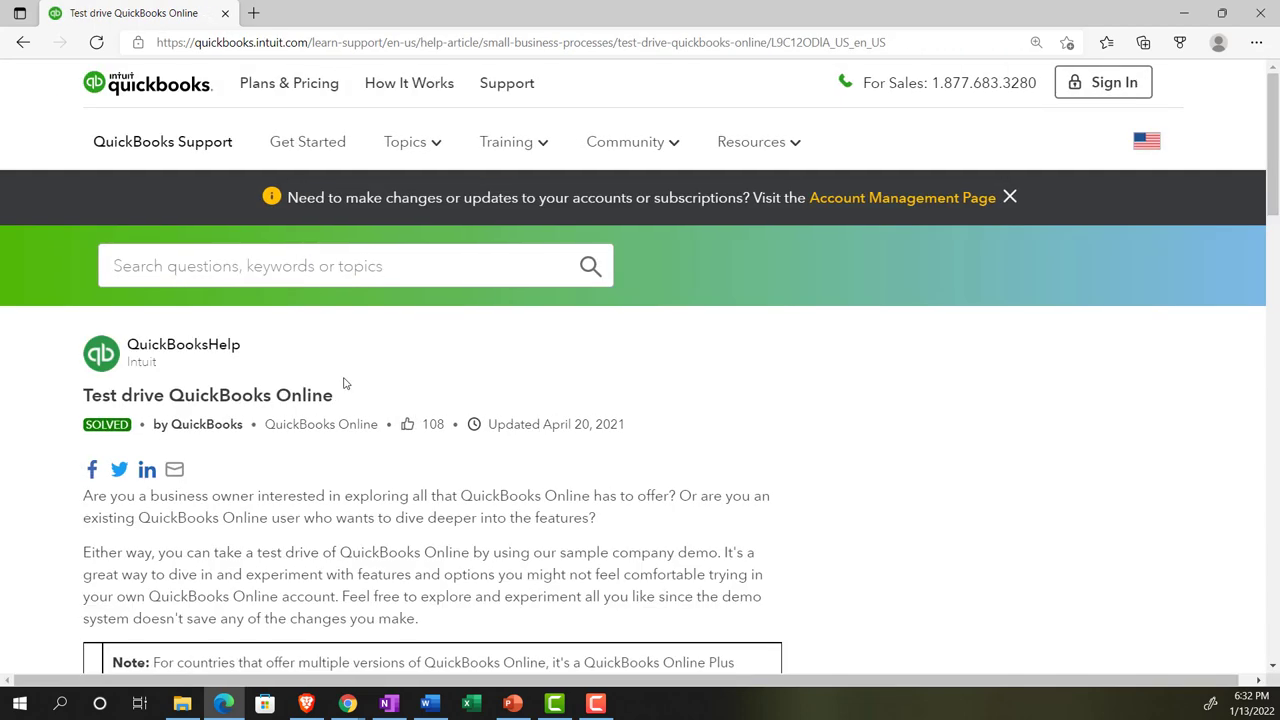
scroll(343, 386, "down", 3)
left_click(310, 421)
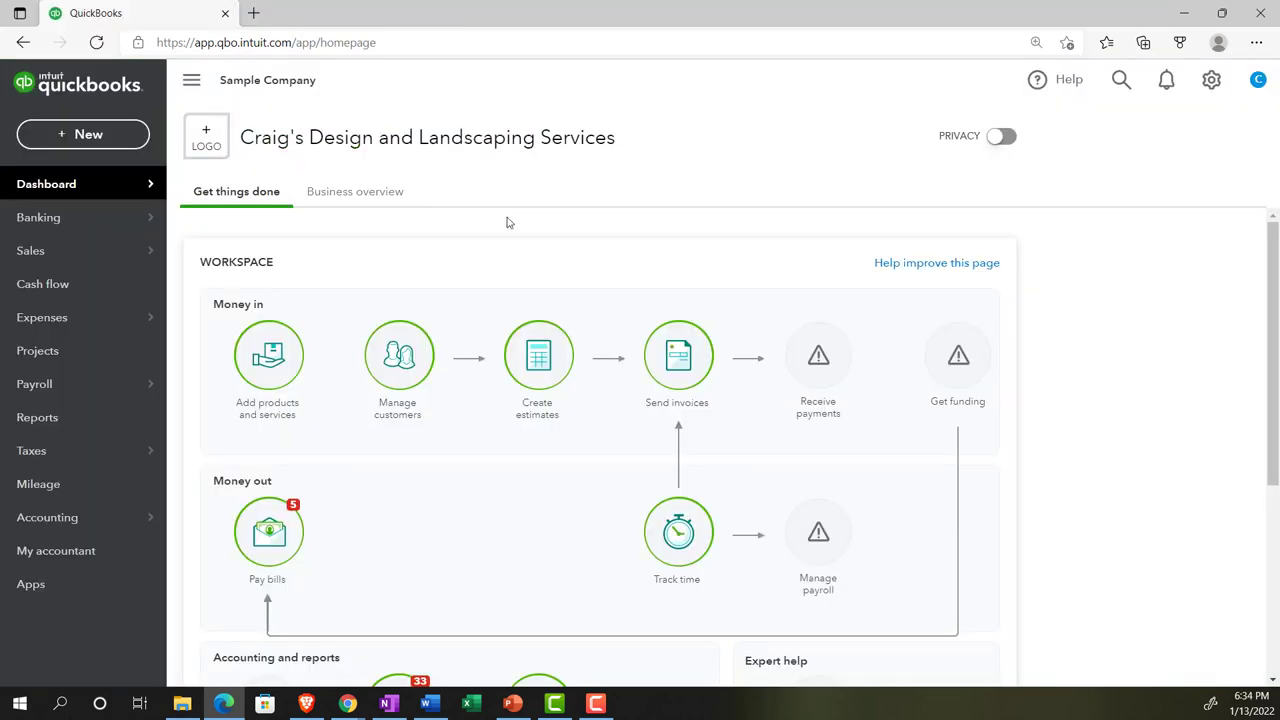
key("ctrl+plus")
key("ctrl+plus")
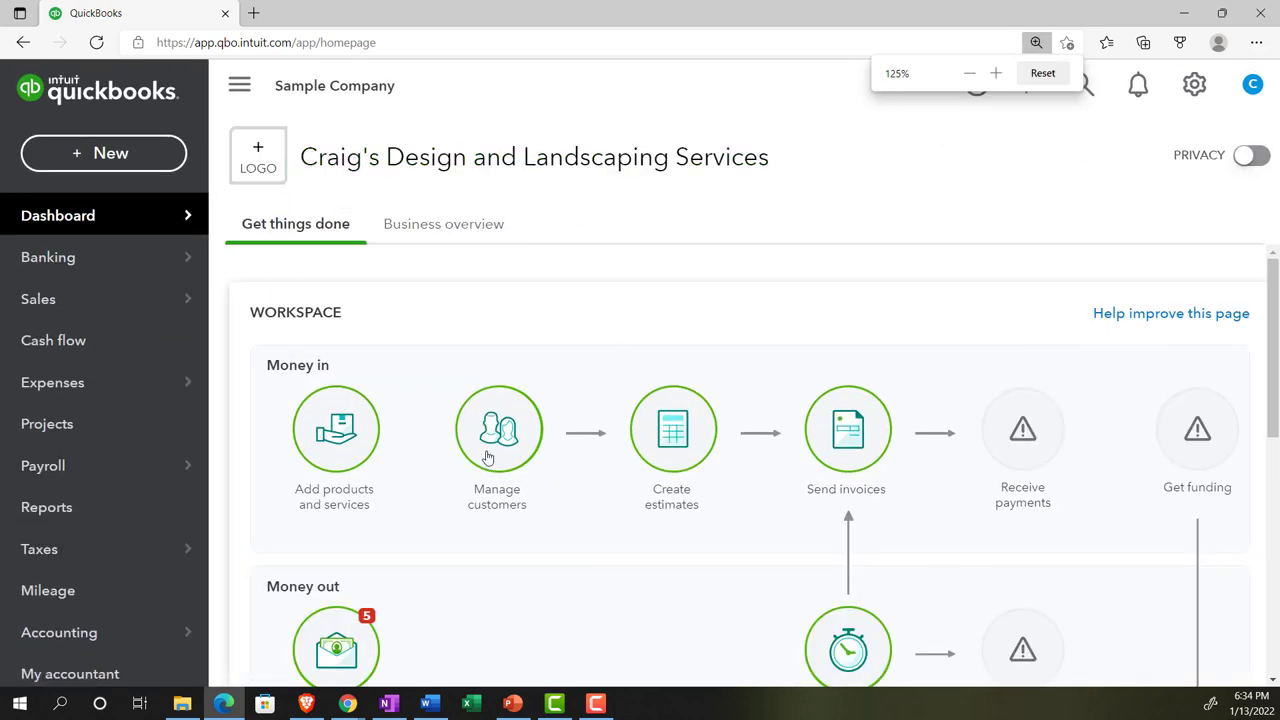
- Switch to Chrome to view the Get Great Guitars home page, and return to the sample company in Edge
left_click(348, 704)
left_click(333, 645)
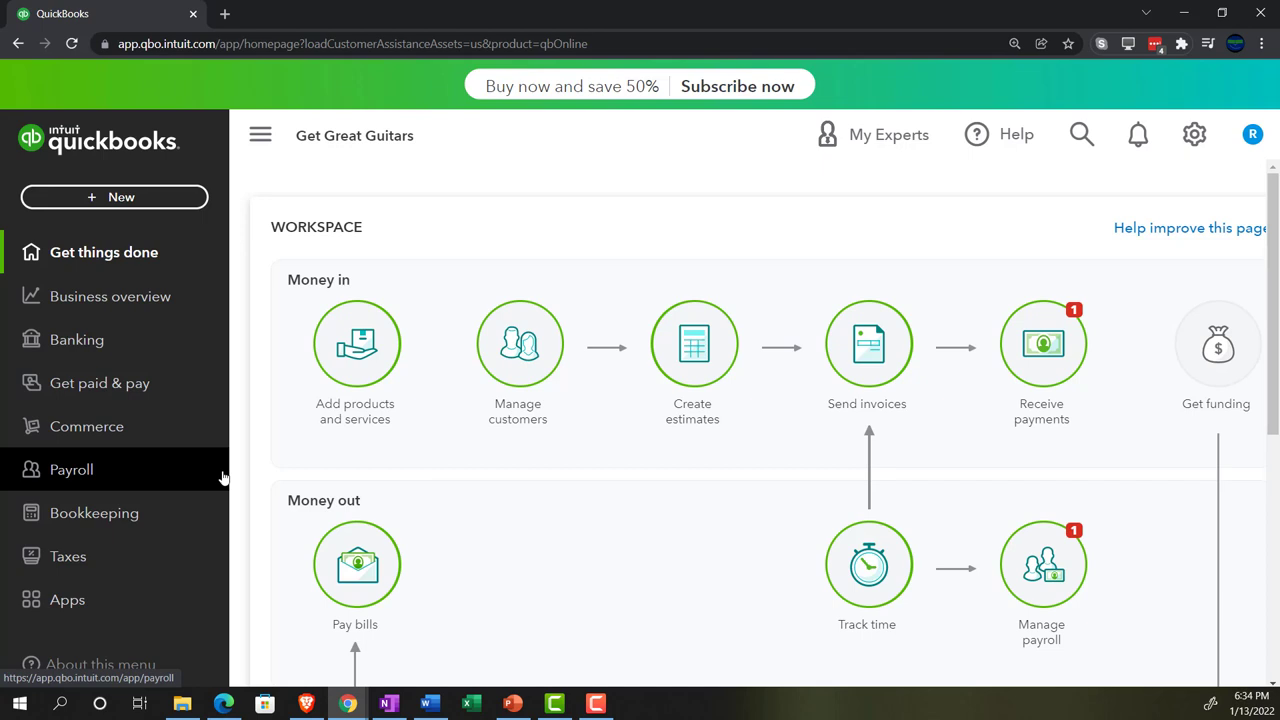
left_click(223, 704)
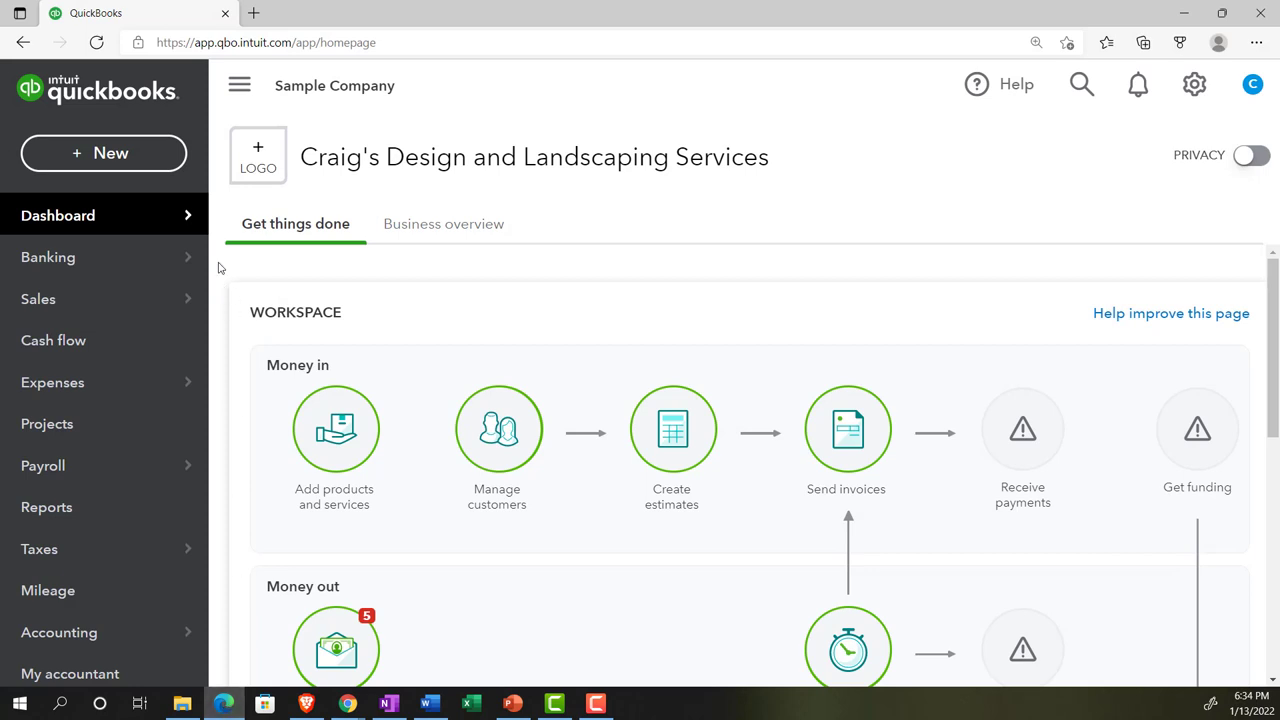
- Duplicate the sample company's browser tab twice so that three QuickBooks tabs are open
right_click(174, 15)
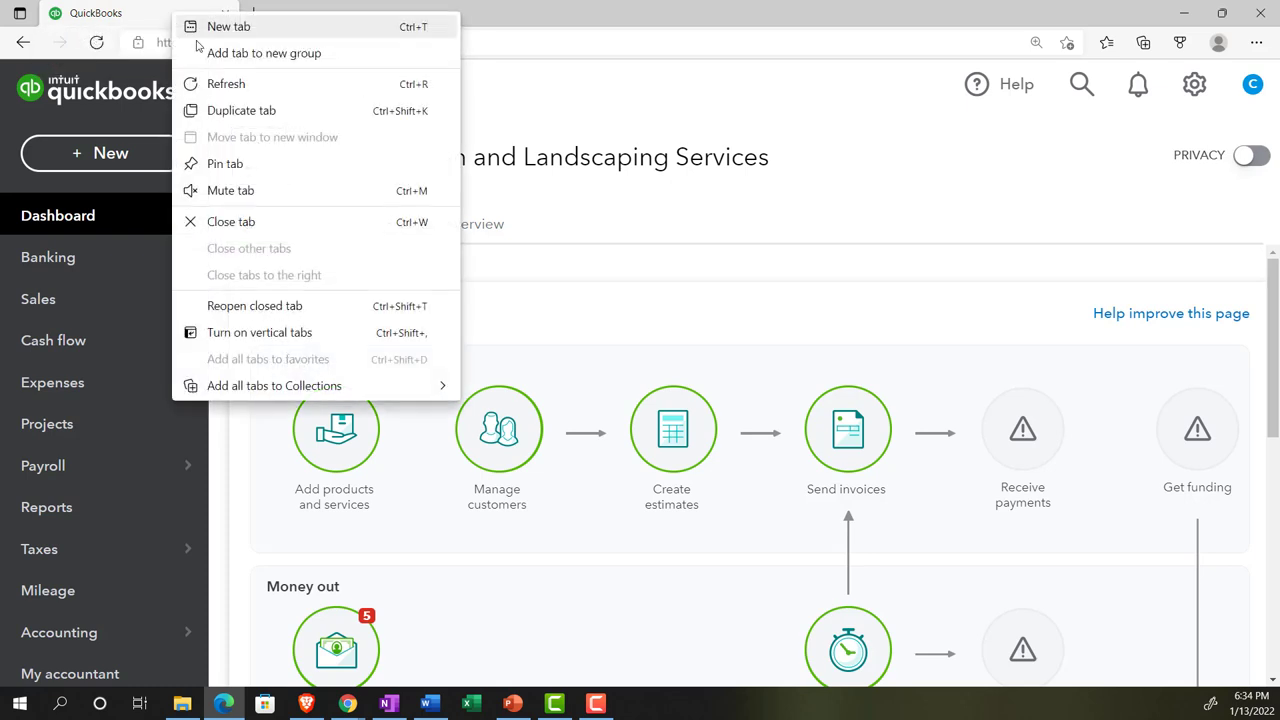
left_click(241, 110)
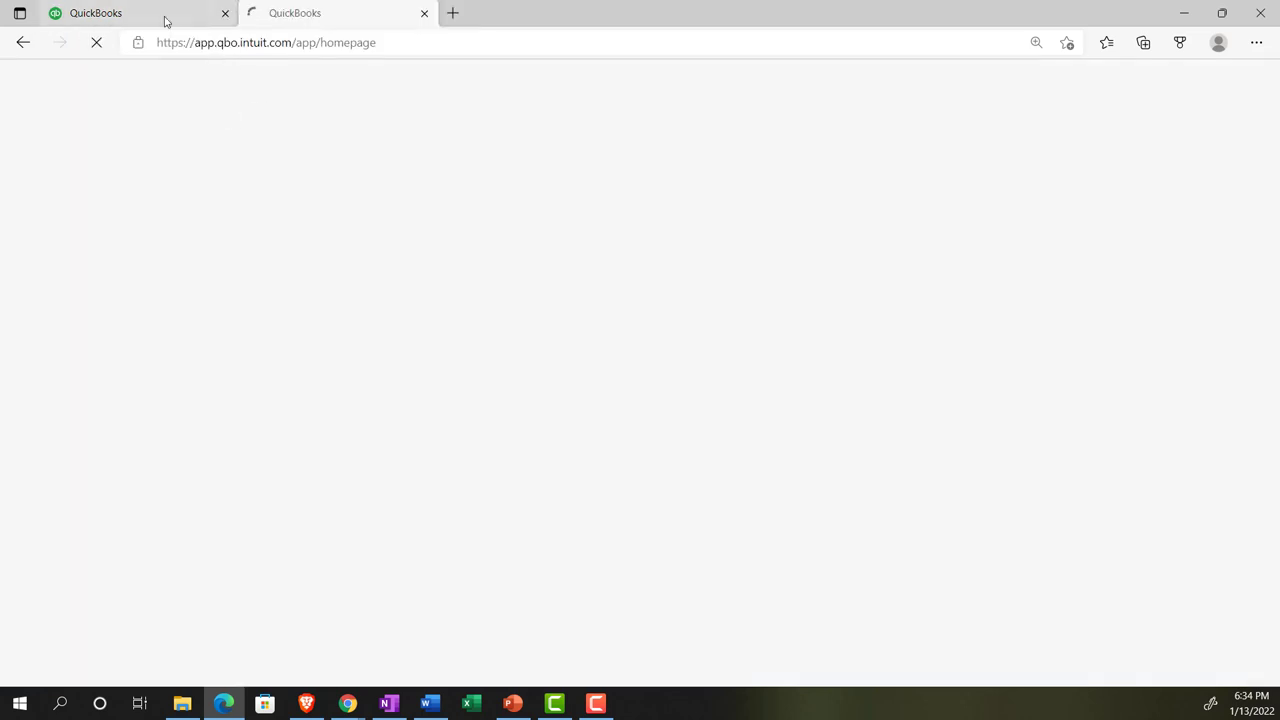
left_click(163, 16)
right_click(163, 16)
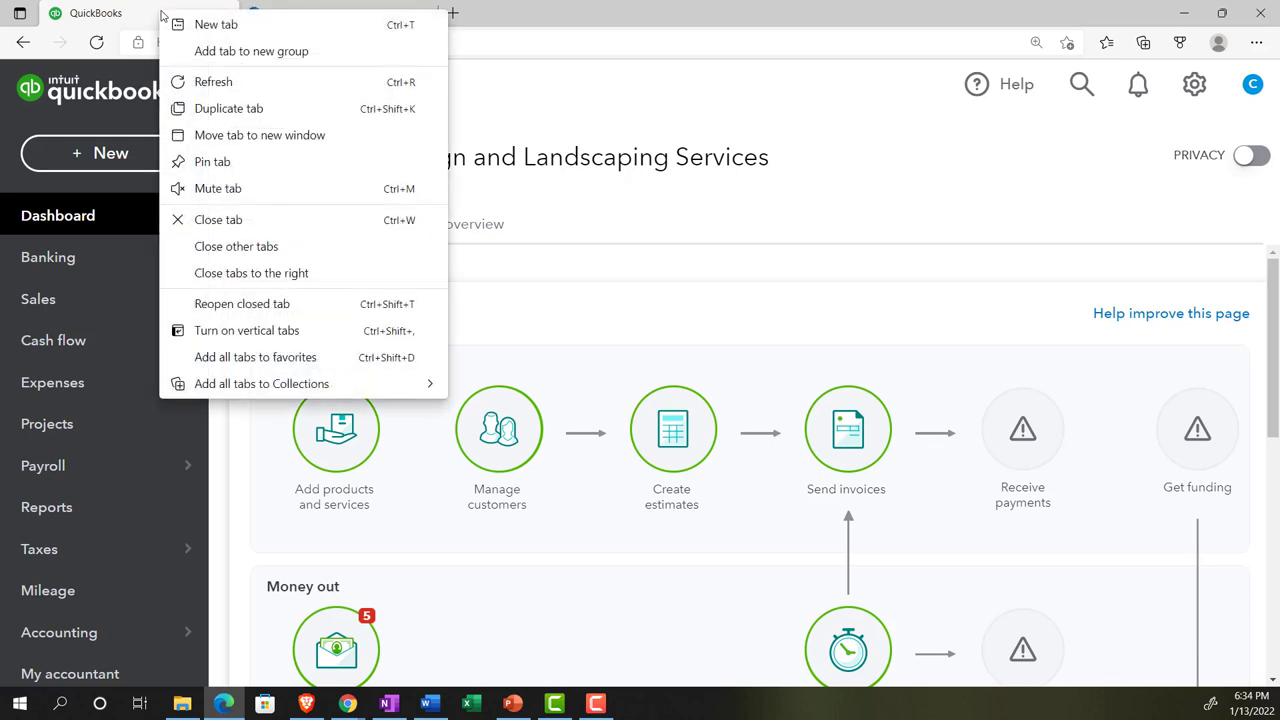
left_click(209, 110)
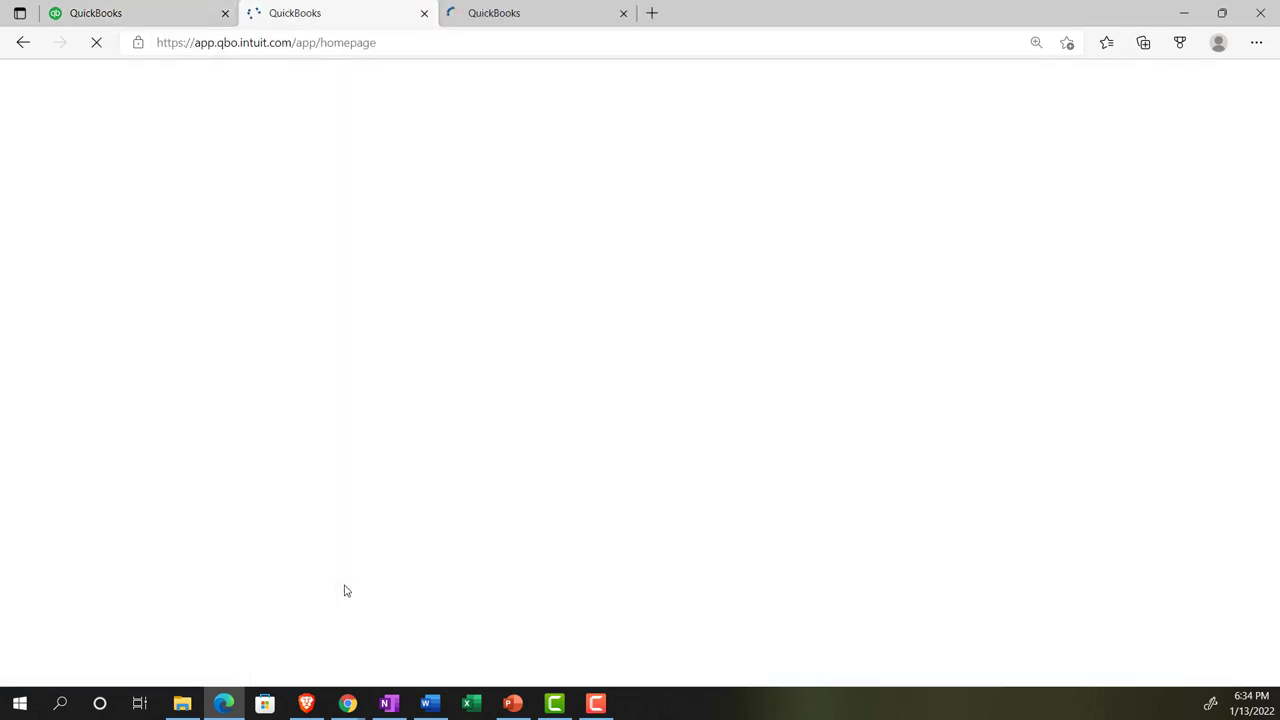
- Switch to Chrome, open the reports list of Get Great Guitars and look at where Business view can be switched to Accountant view
mouse_move(349, 700)
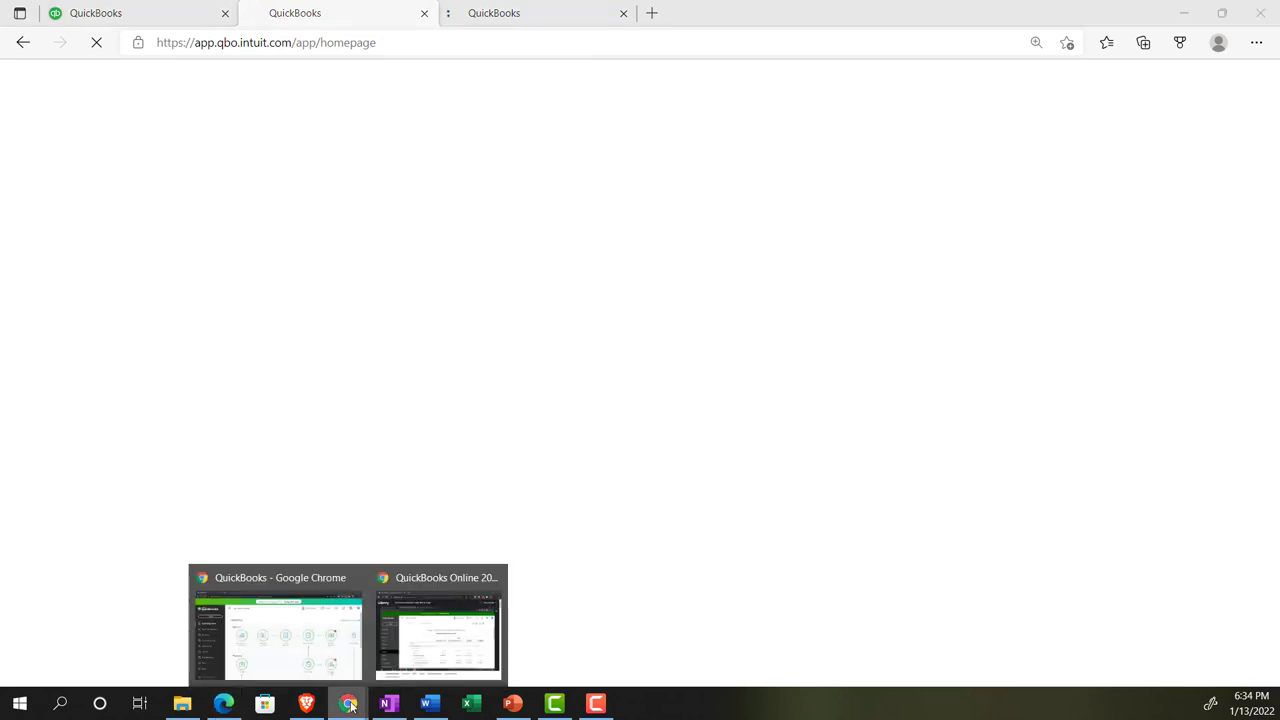
left_click(310, 641)
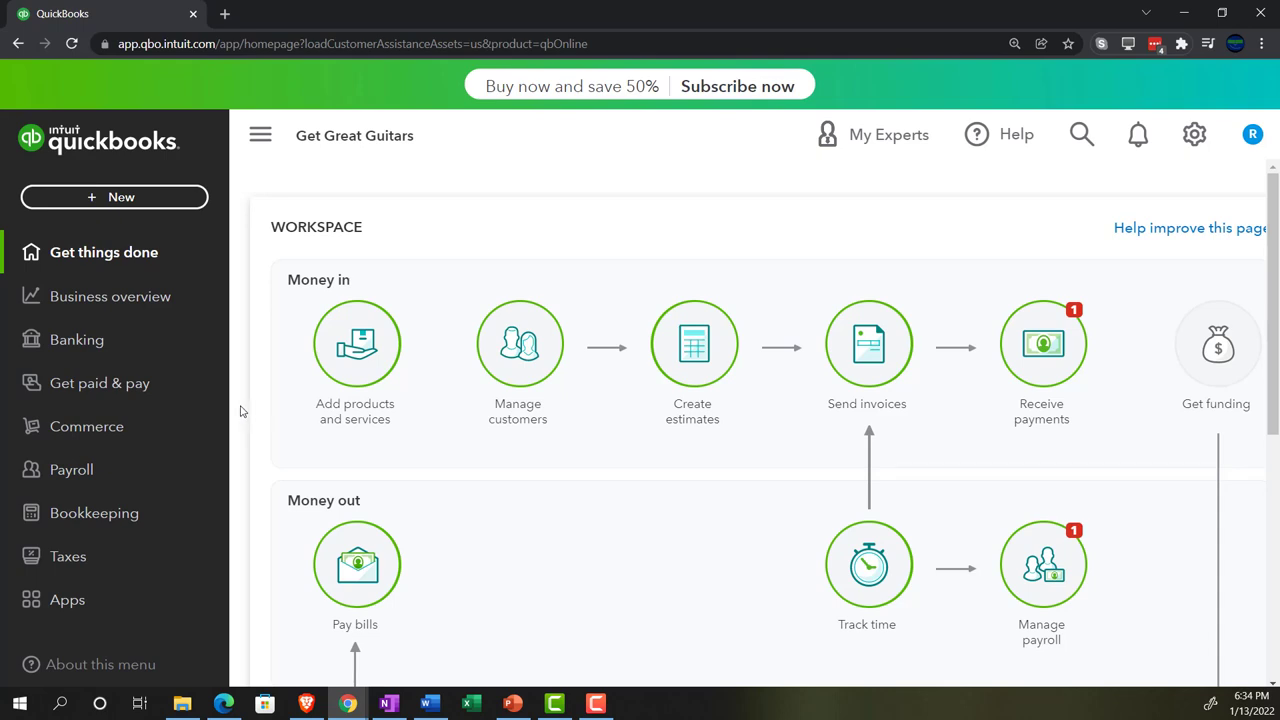
left_click(134, 306)
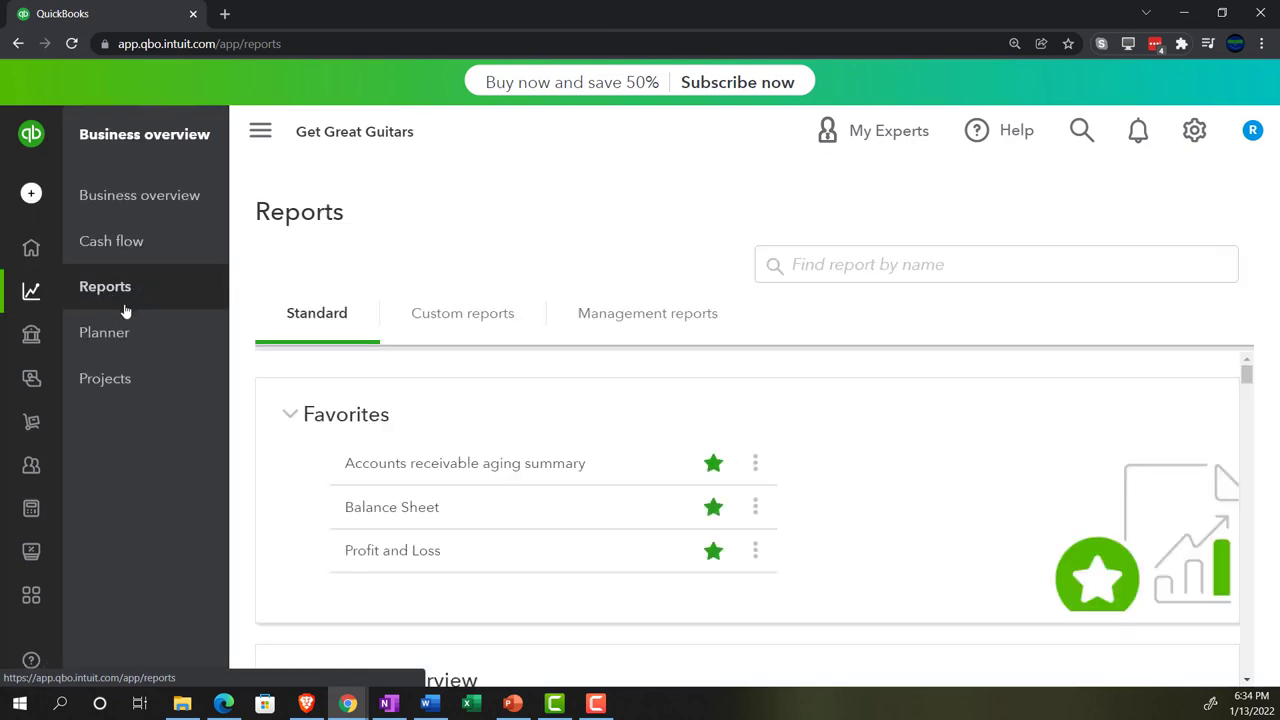
left_click(1194, 131)
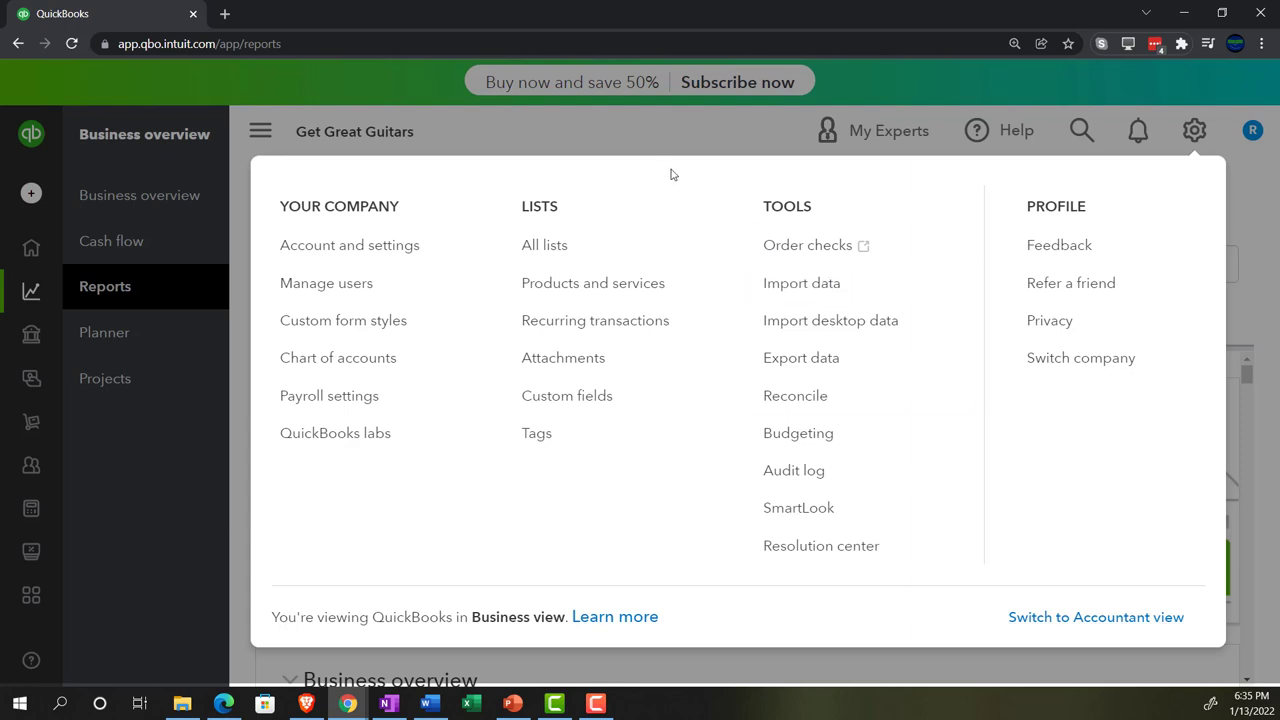
left_click(631, 122)
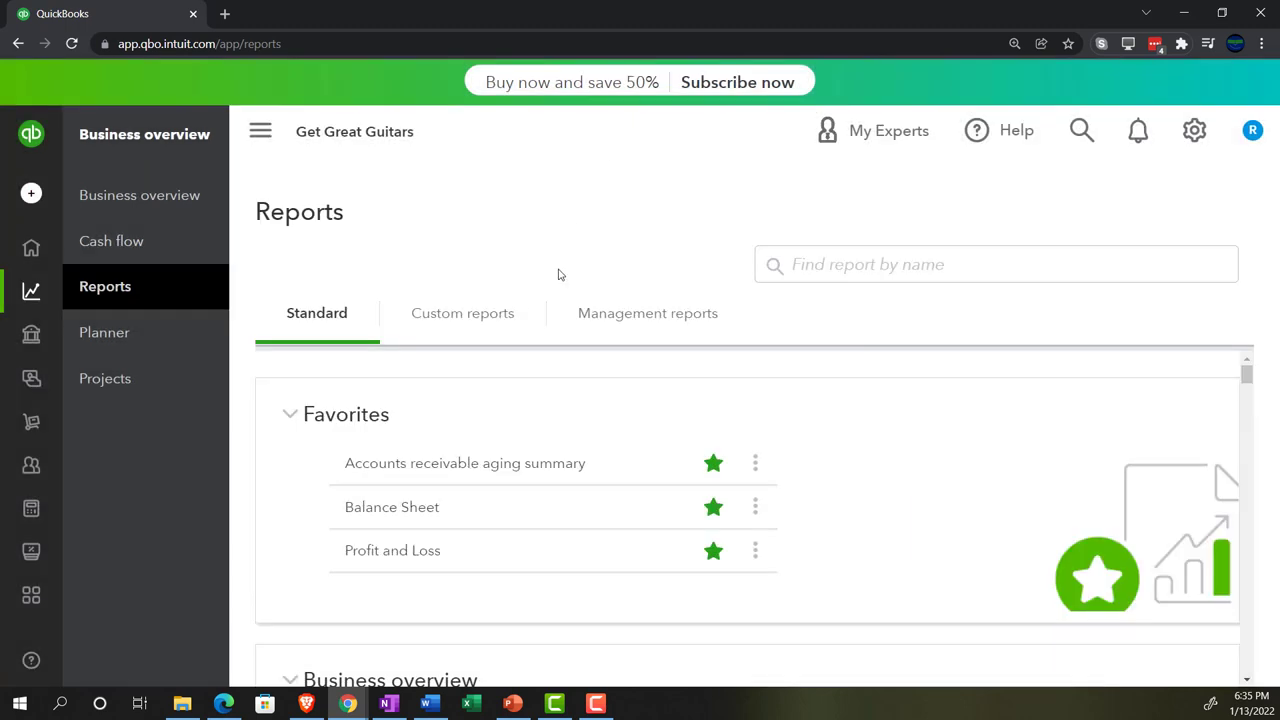
- Switch back to Edge and open the Balance Sheet report in the sample company's second tab
left_click(224, 704)
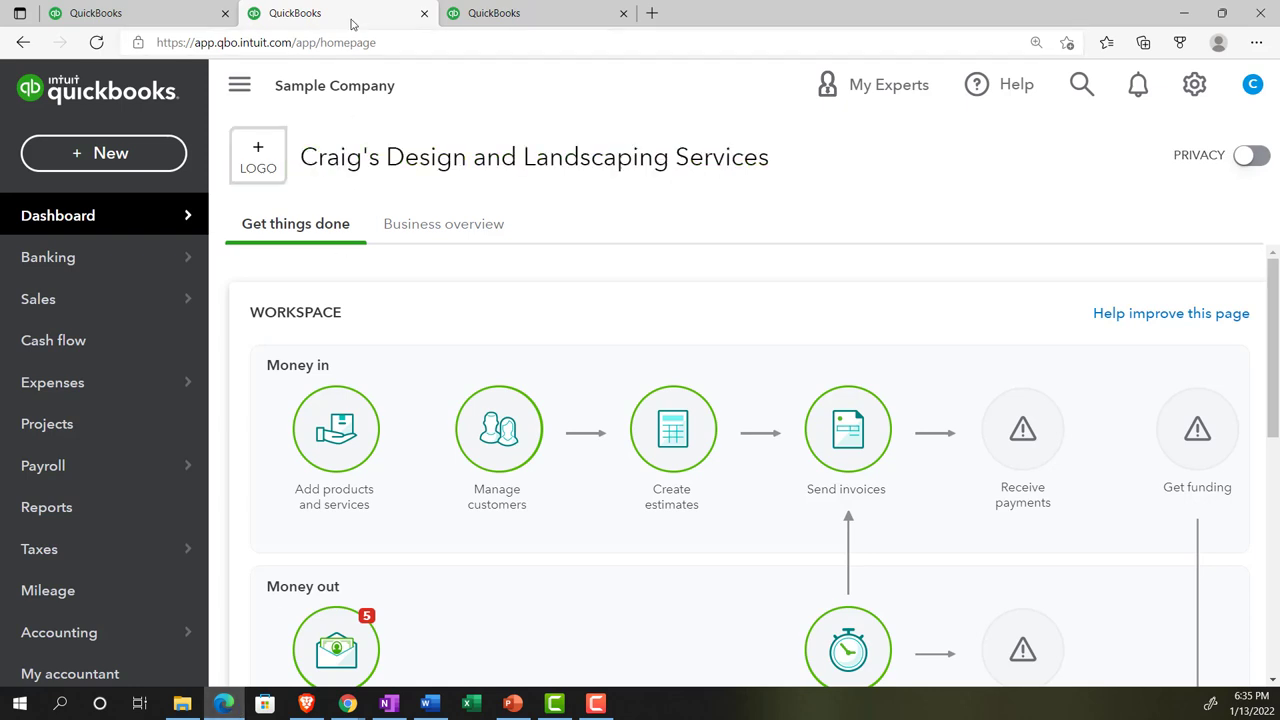
left_click(91, 513)
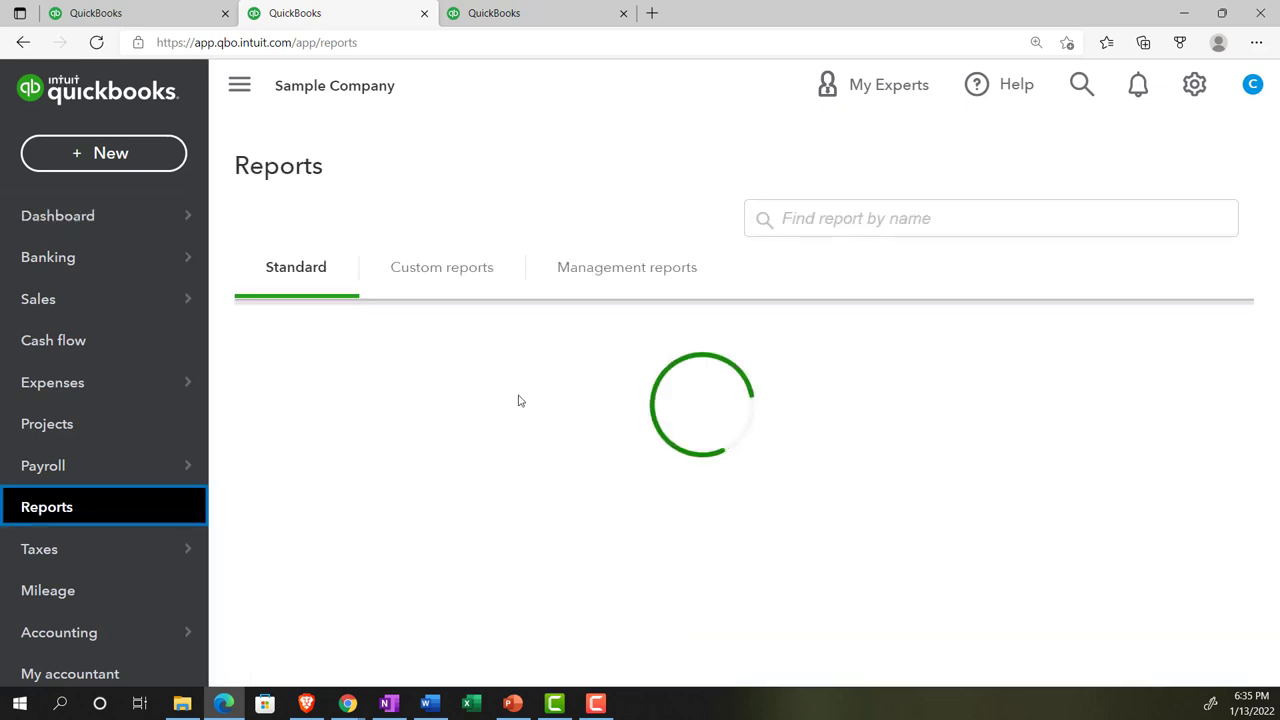
scroll(490, 400, "down", 1)
left_click(398, 405)
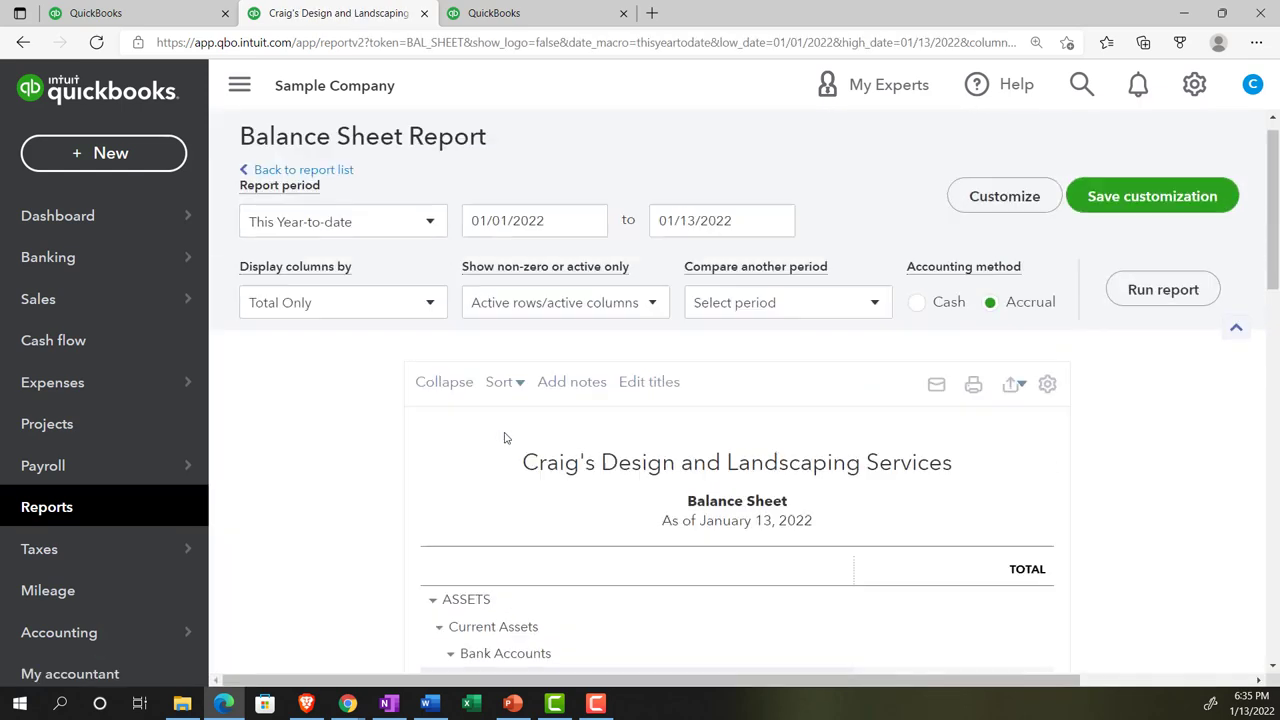
- Run the Balance Sheet for 01/01/2021 to 12/31/2021 and collapse the navigation menu beside it
left_click(551, 253)
key("ctrl+a")
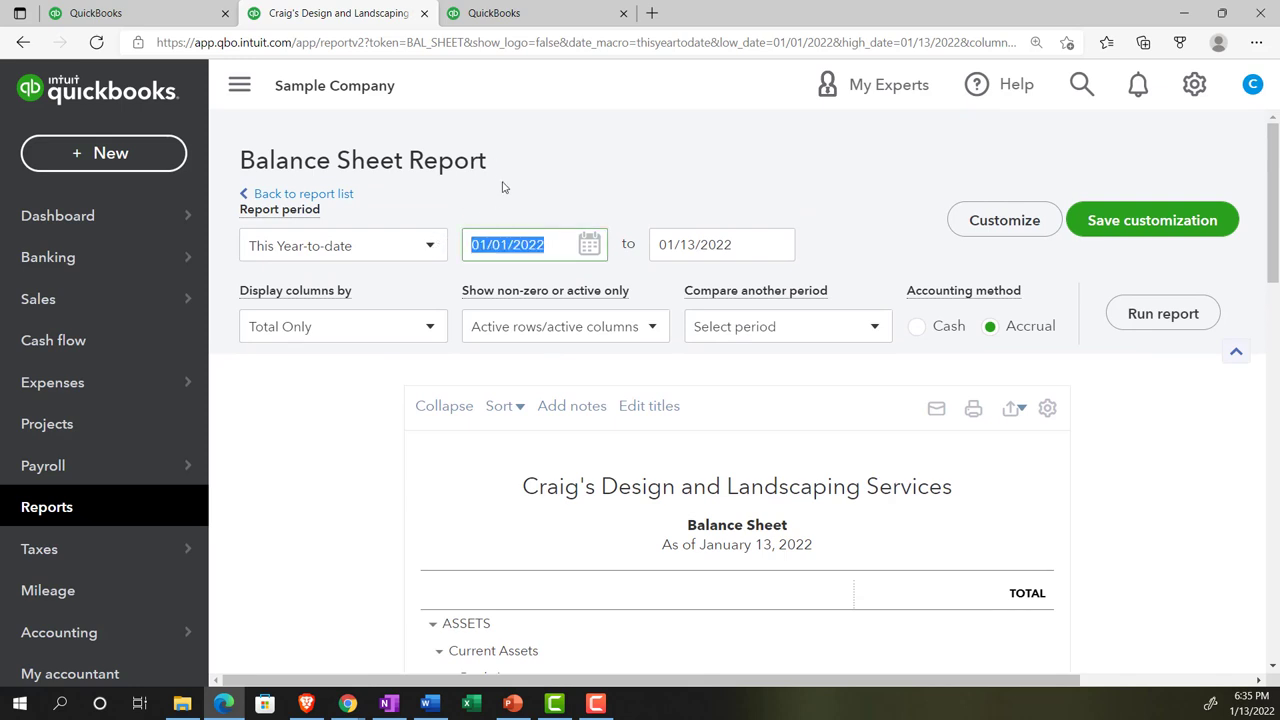
type("010121")
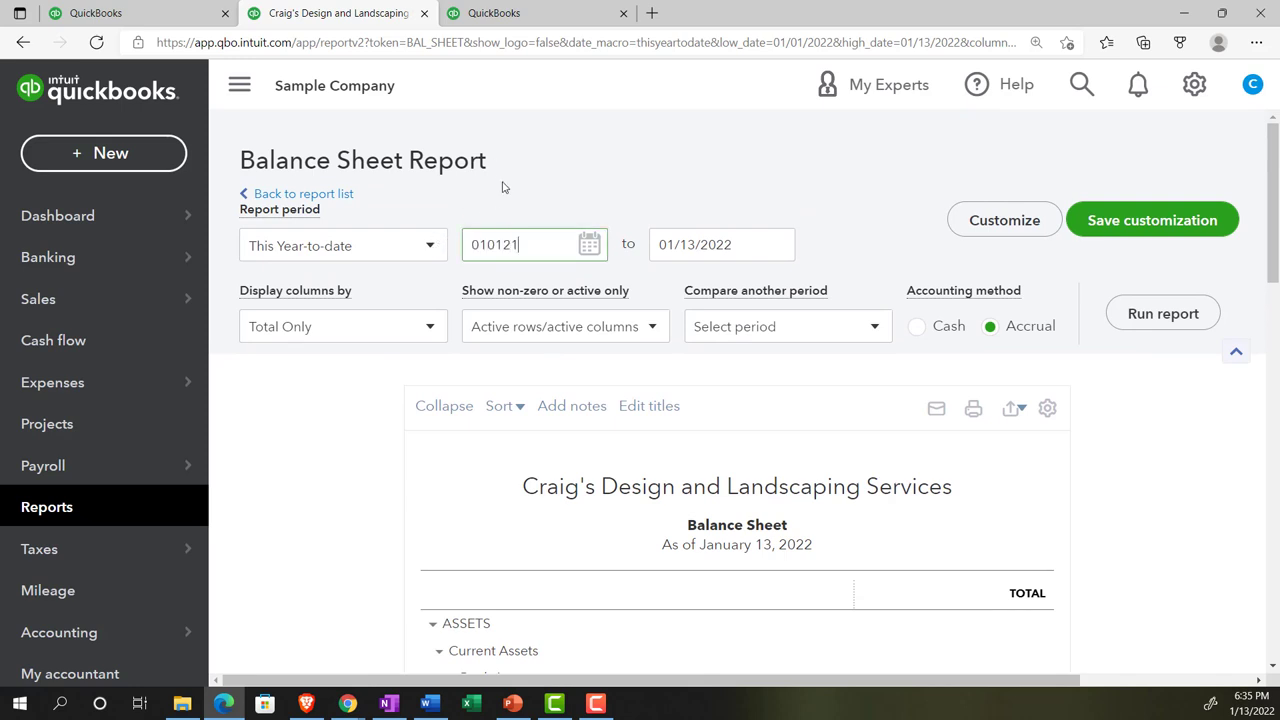
key("Tab")
type("123121")
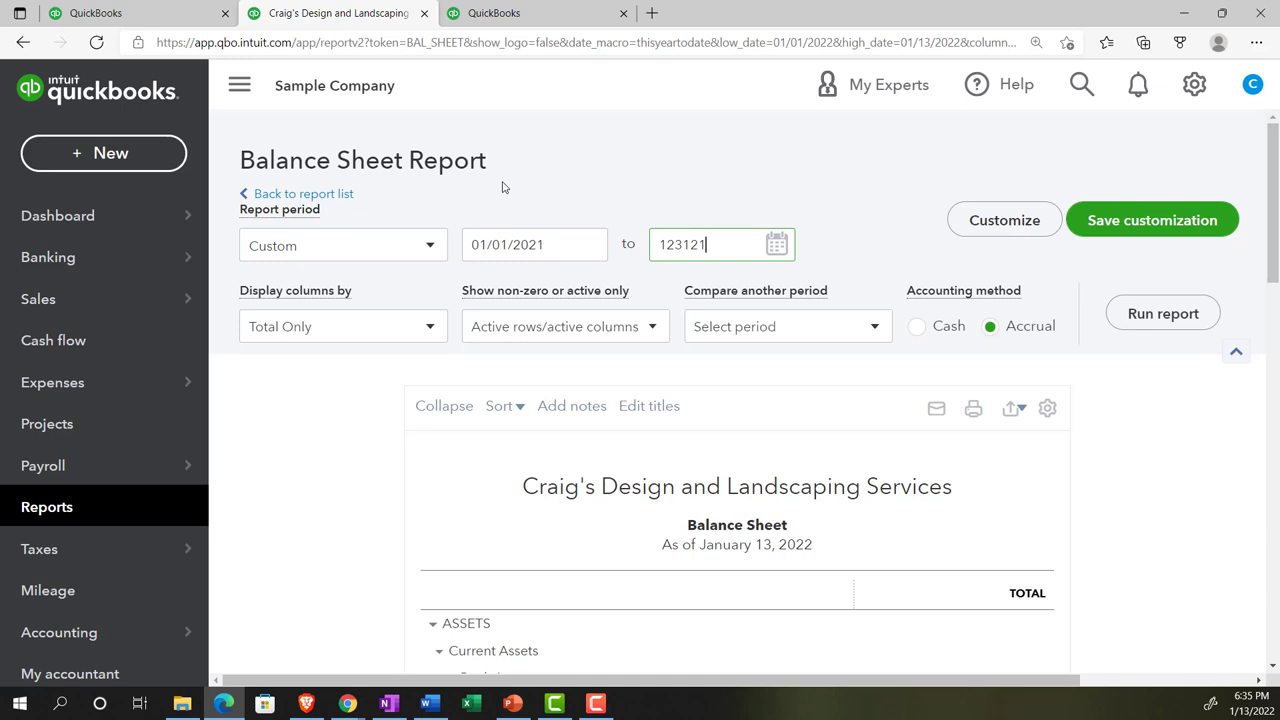
key("Tab")
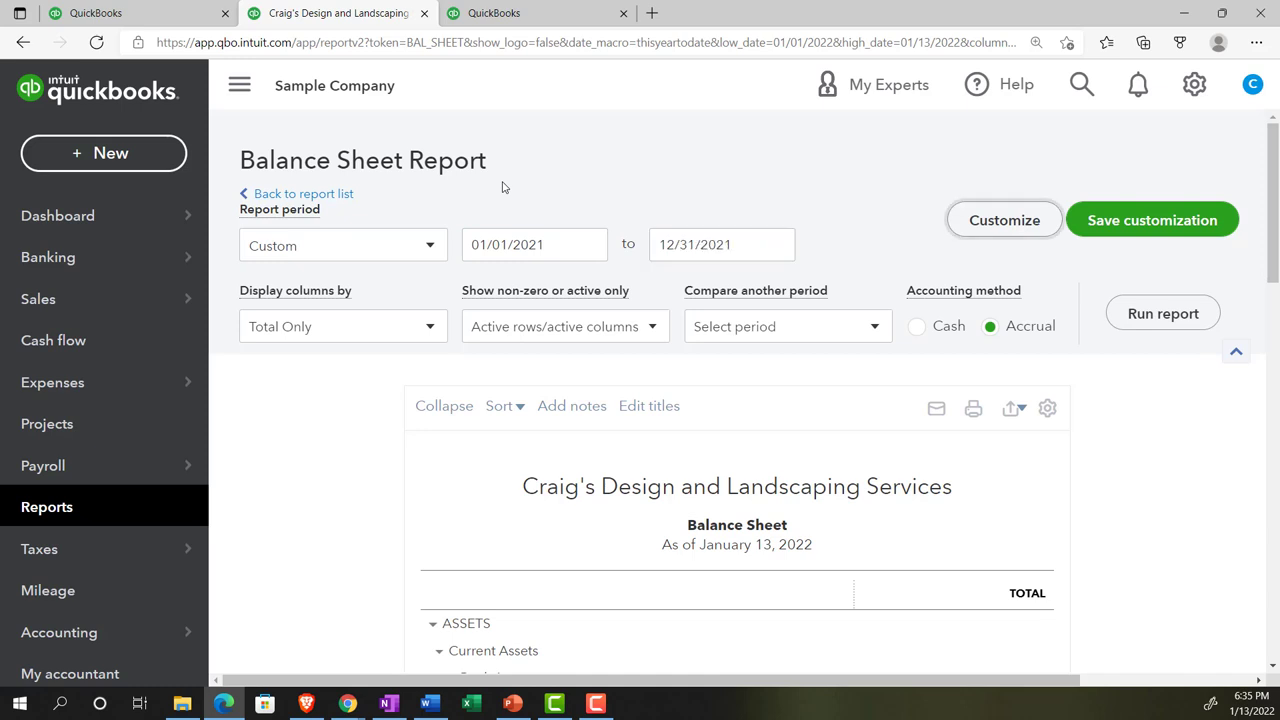
left_click(1124, 326)
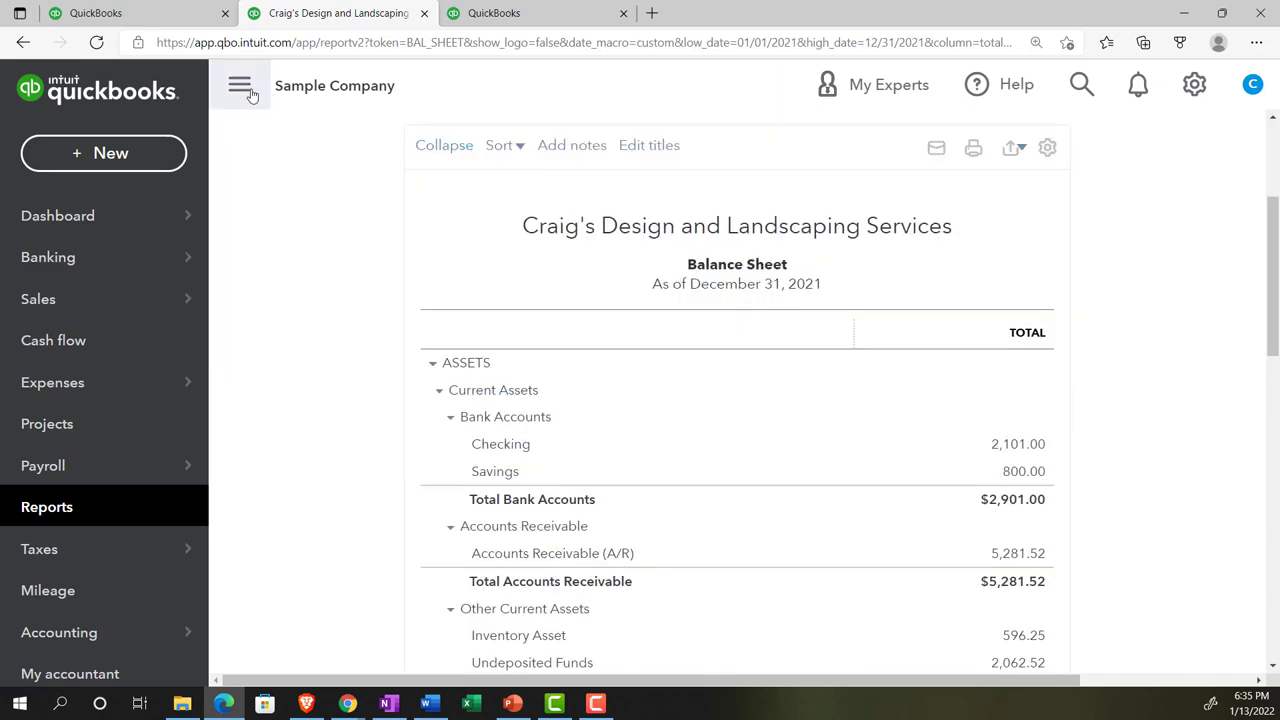
left_click(250, 92)
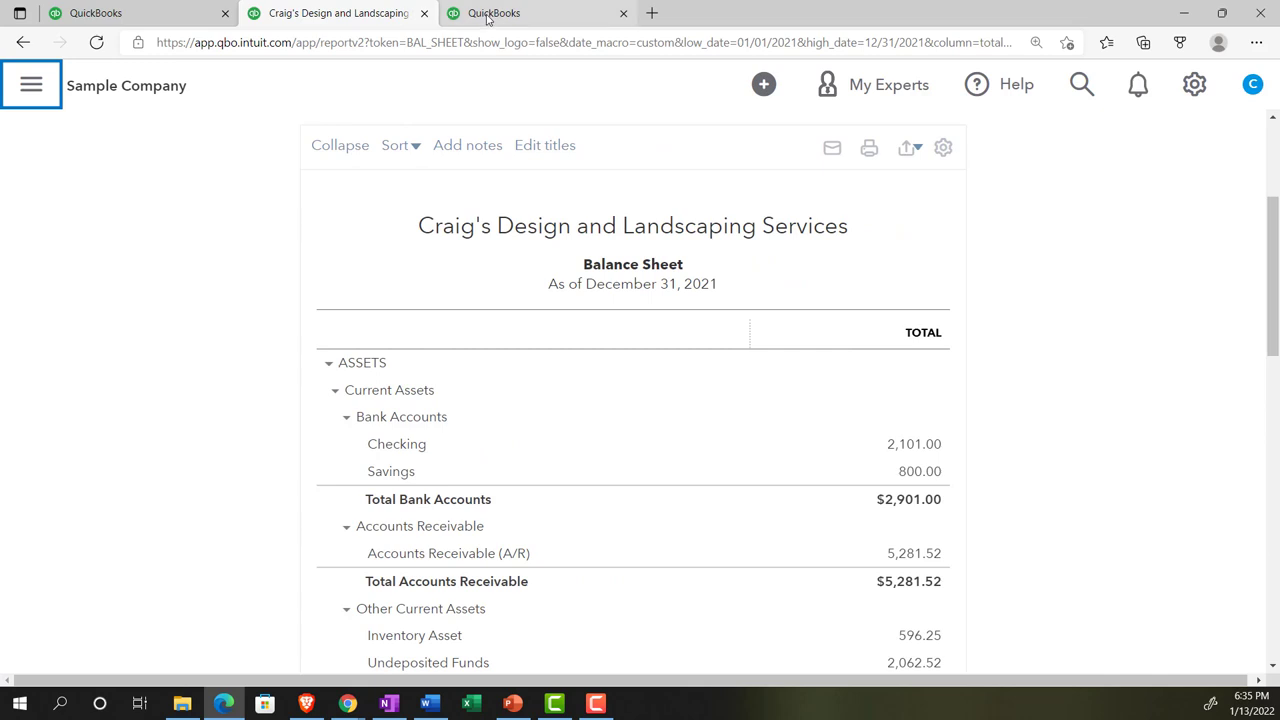
- Open the Profit and Loss report in the sample company's third tab
left_click(490, 18)
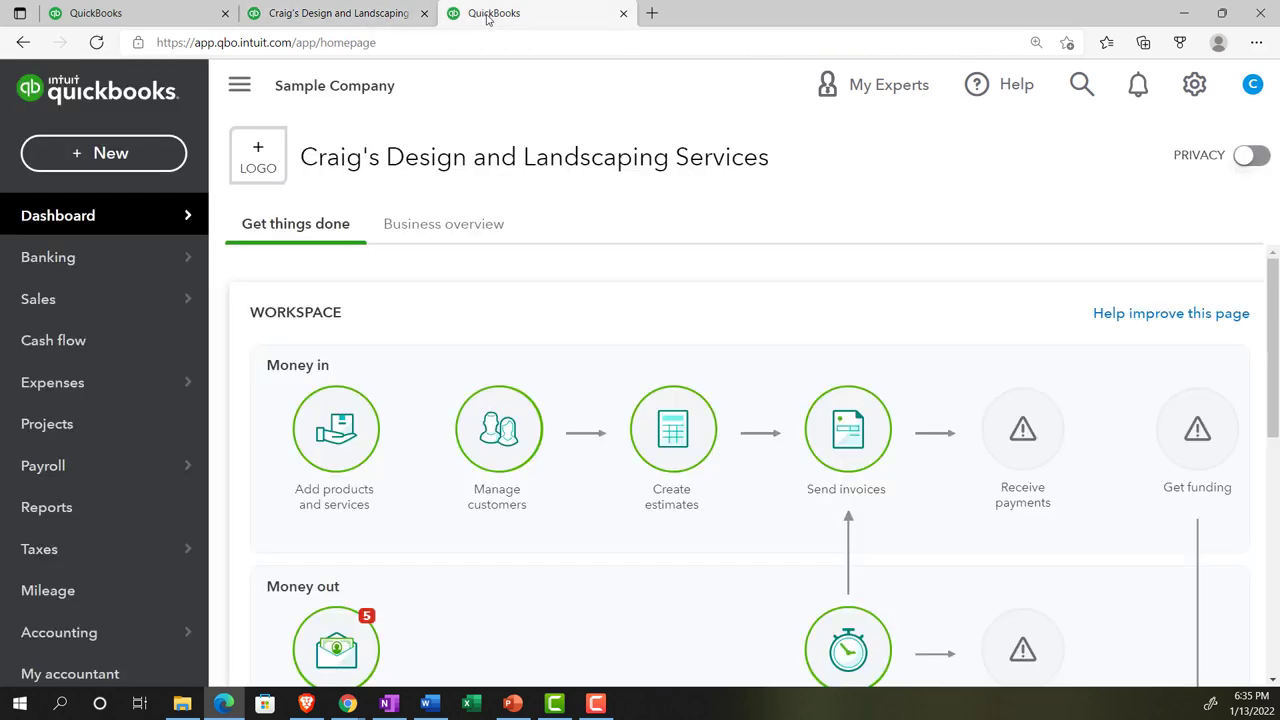
left_click(80, 511)
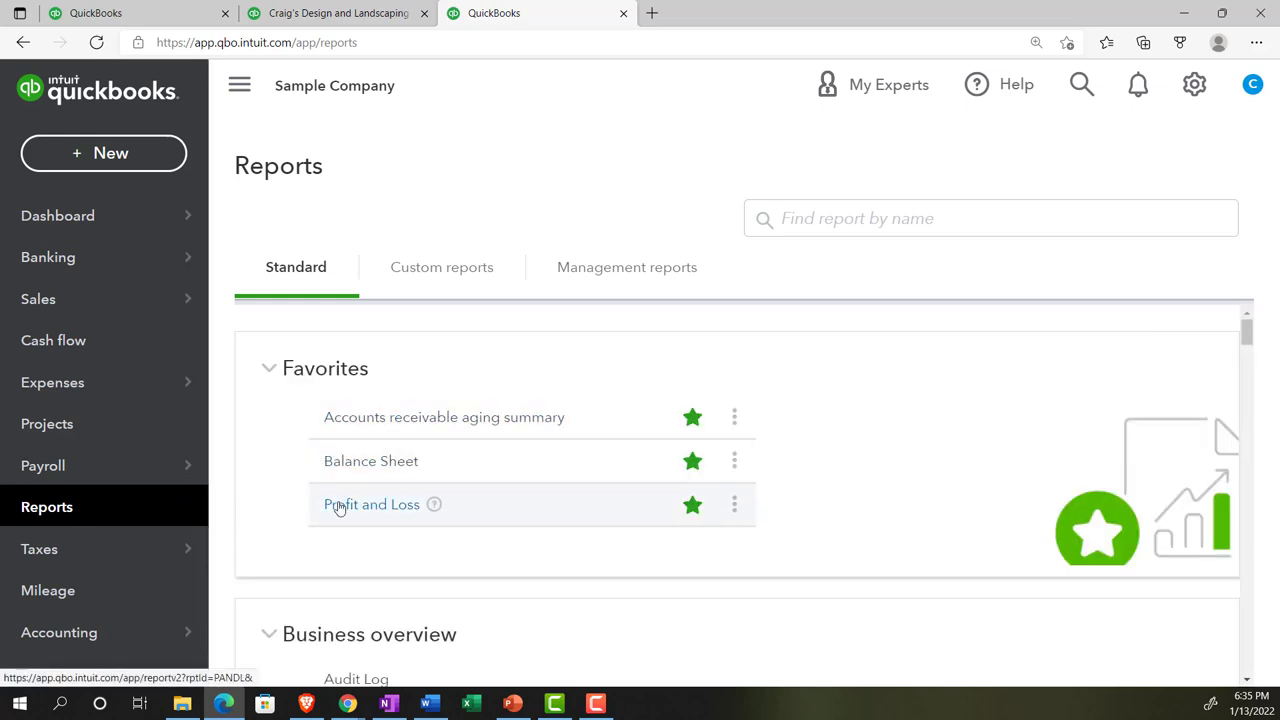
left_click(339, 505)
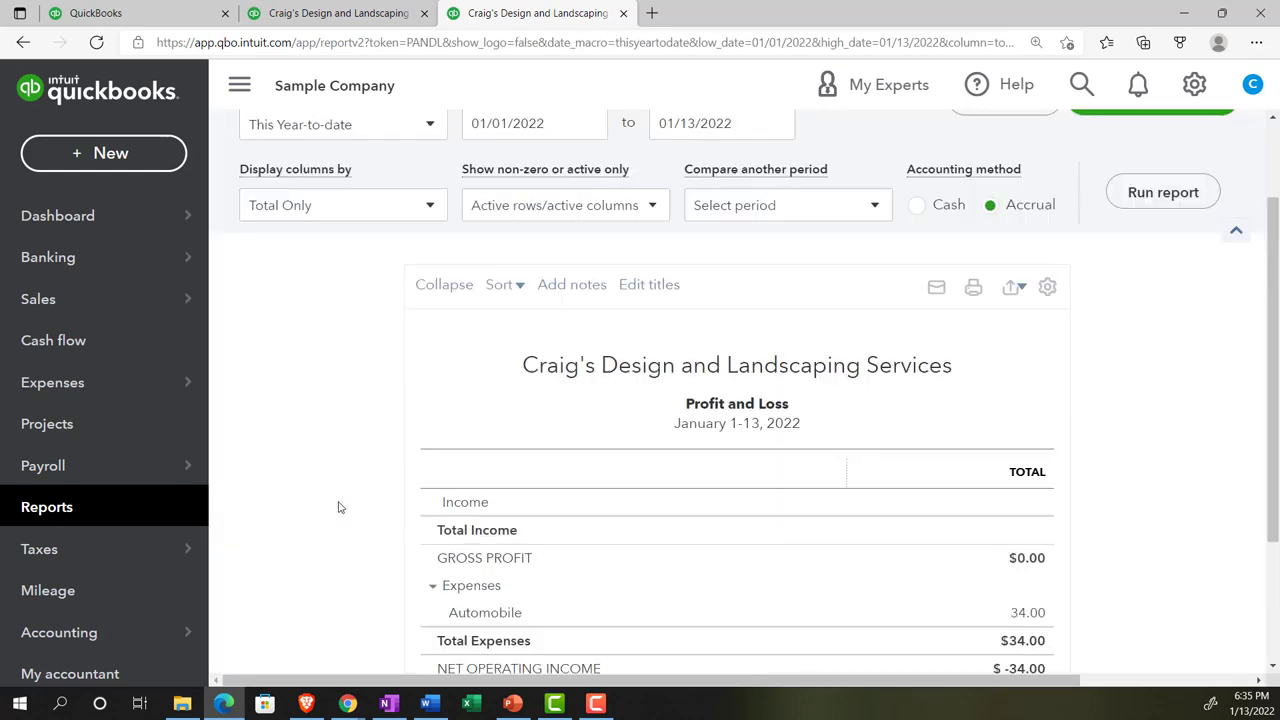
- Run the Profit and Loss report for 01/01/2021 to 12/31/2021 and collapse the navigation menu beside it
left_click(480, 243)
left_click(475, 243, "shift")
left_click_drag(475, 243, 470, 244)
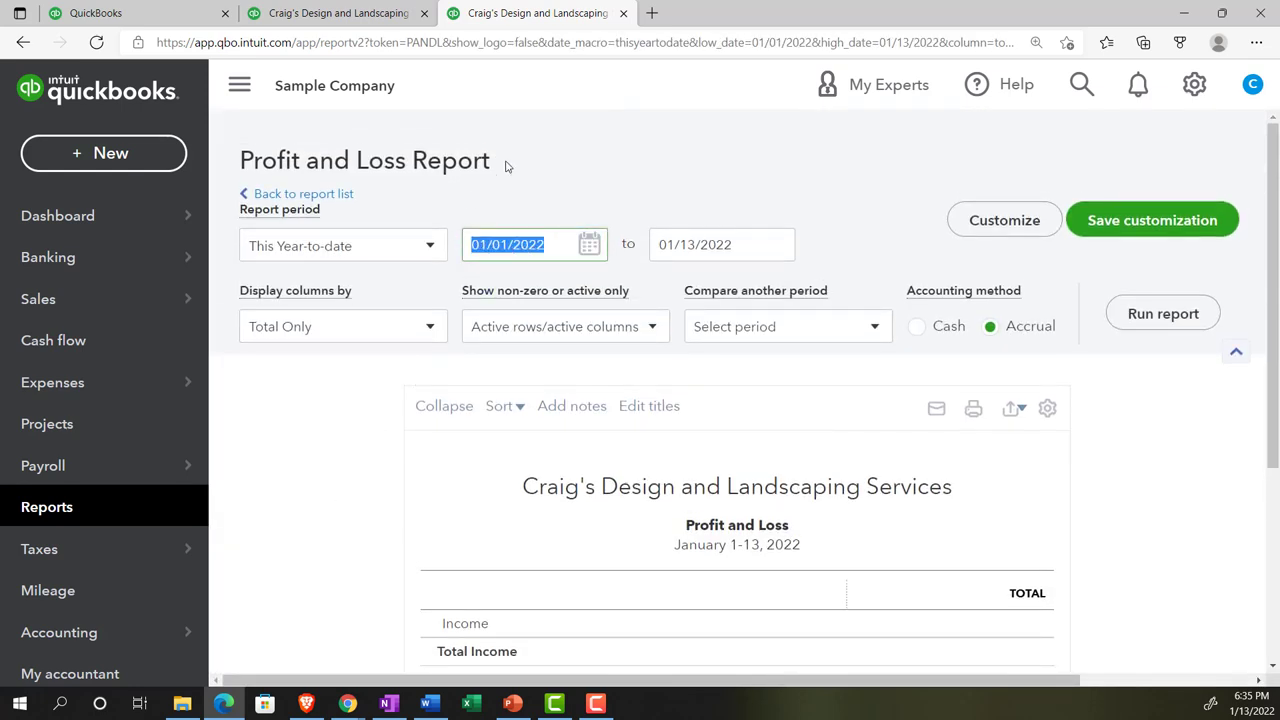
type("01/01/2021")
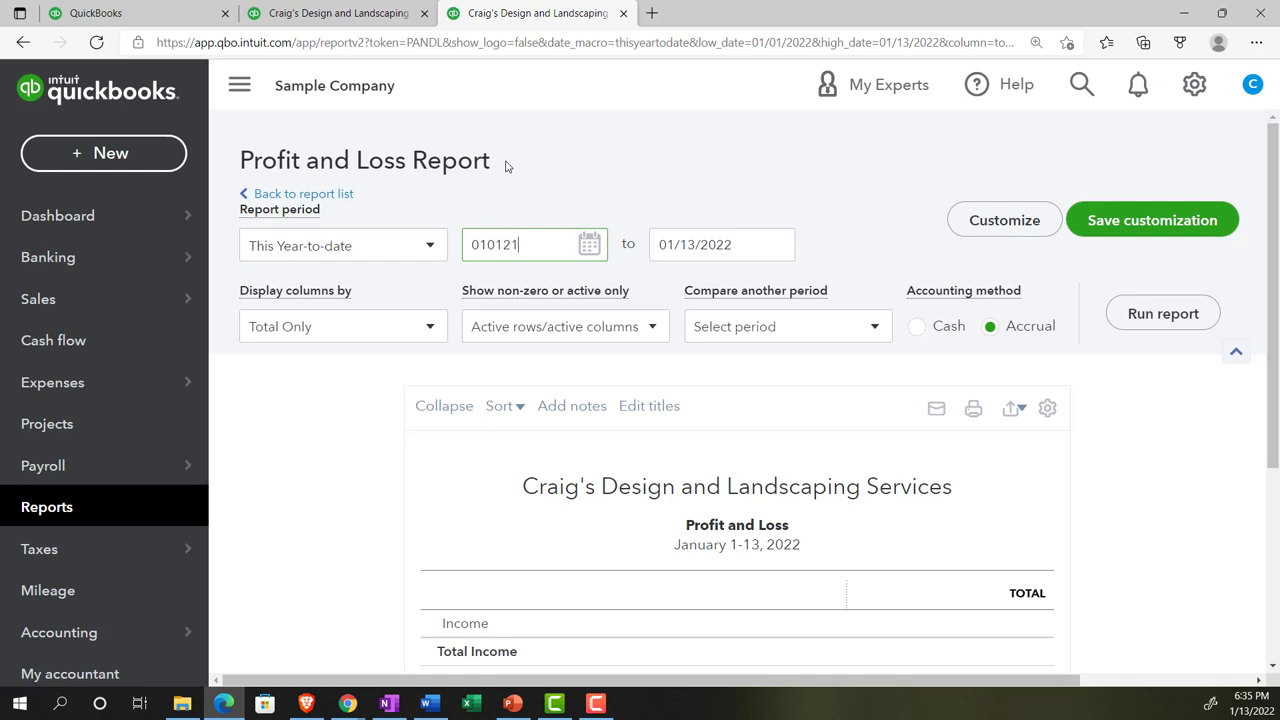
key("Tab")
type("12/31/2021")
key("Tab")
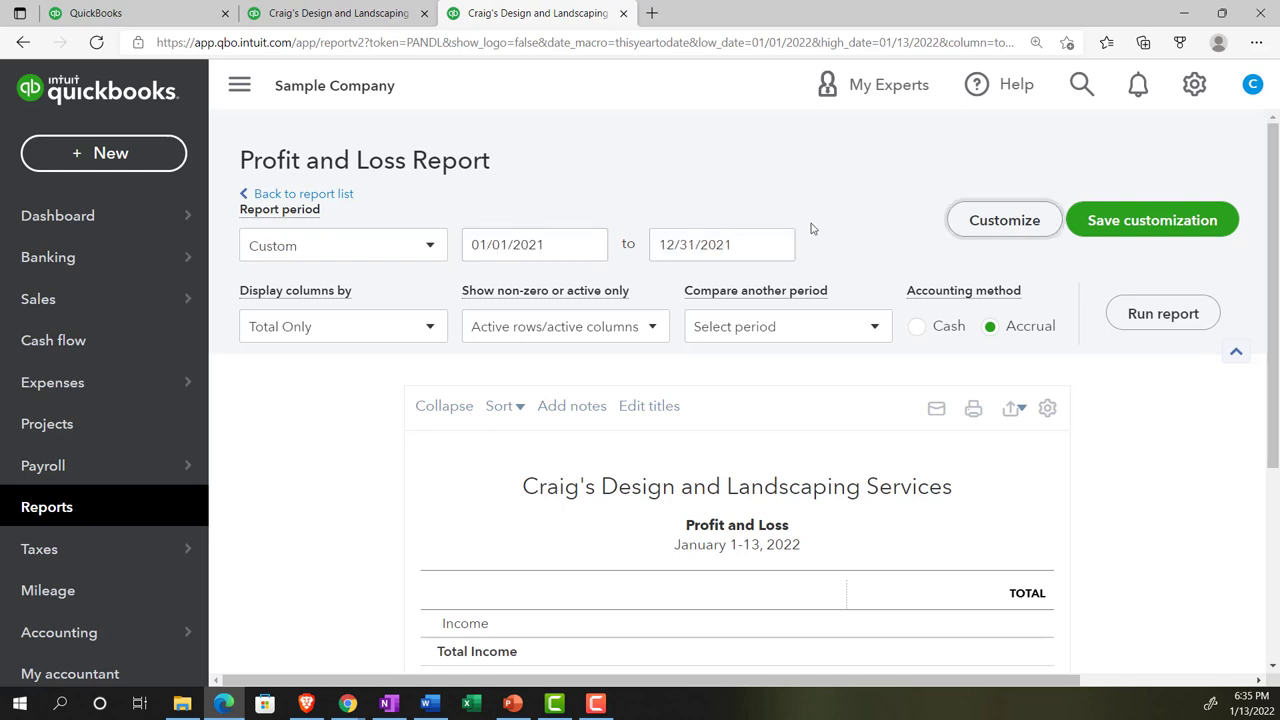
left_click(1123, 312)
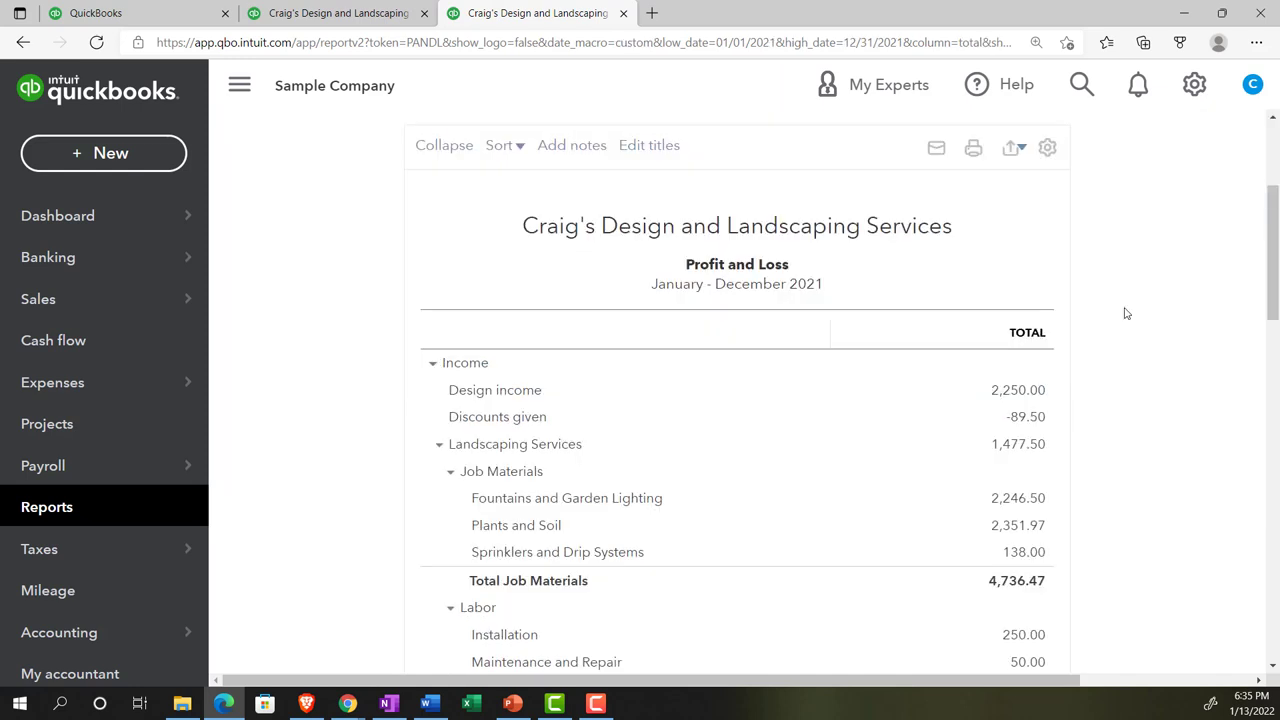
left_click(239, 85)
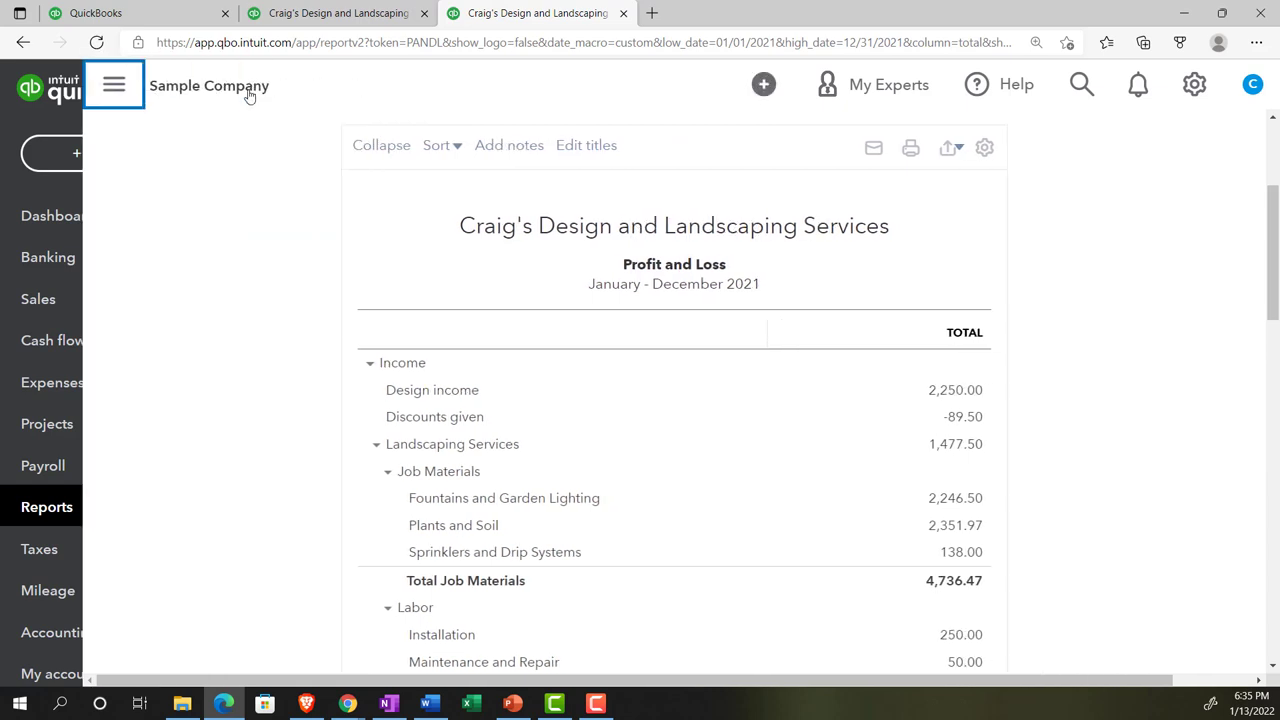
- Open the Balance Sheet Comparison report from the Business overview reports in the sample company's first tab
left_click(318, 13)
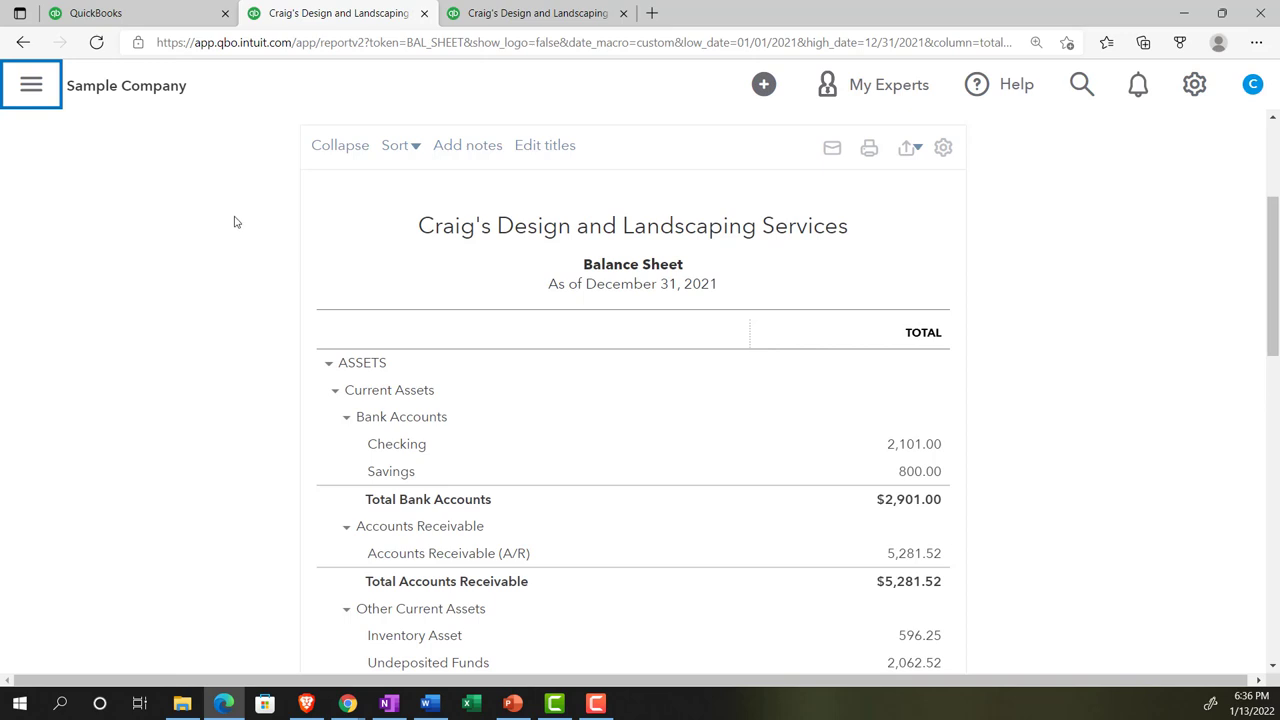
left_click(170, 22)
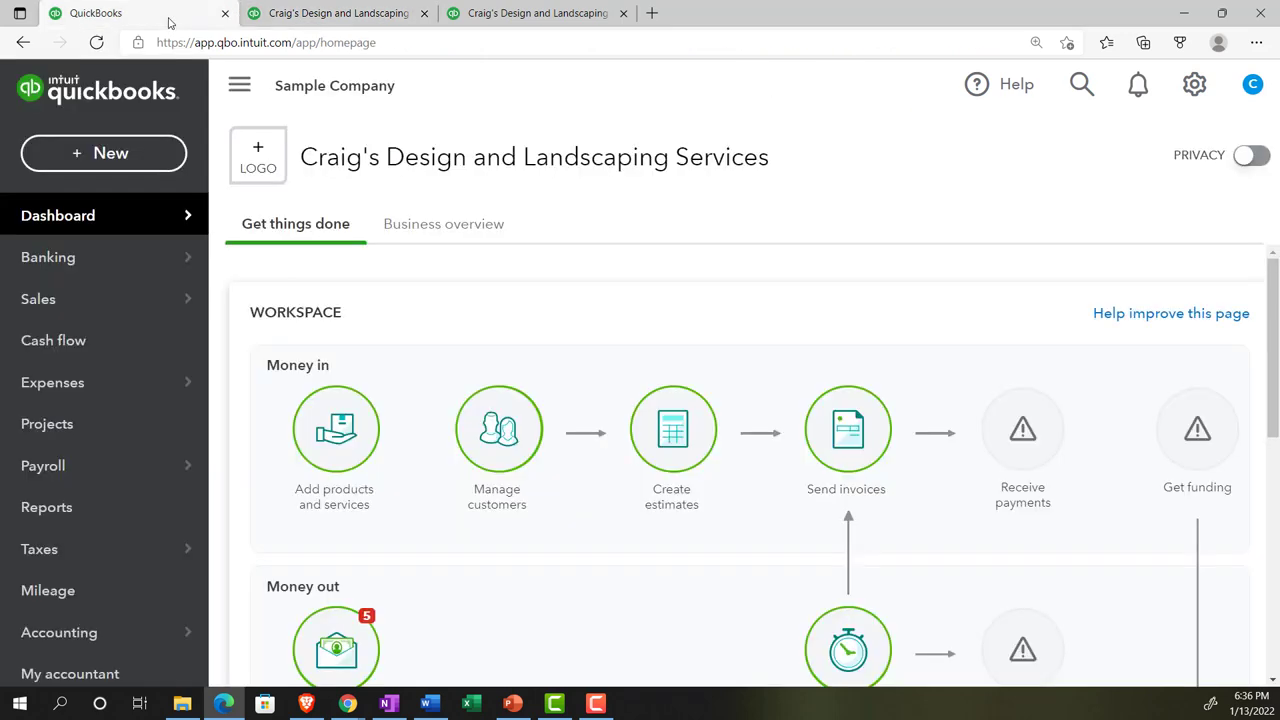
left_click(91, 510)
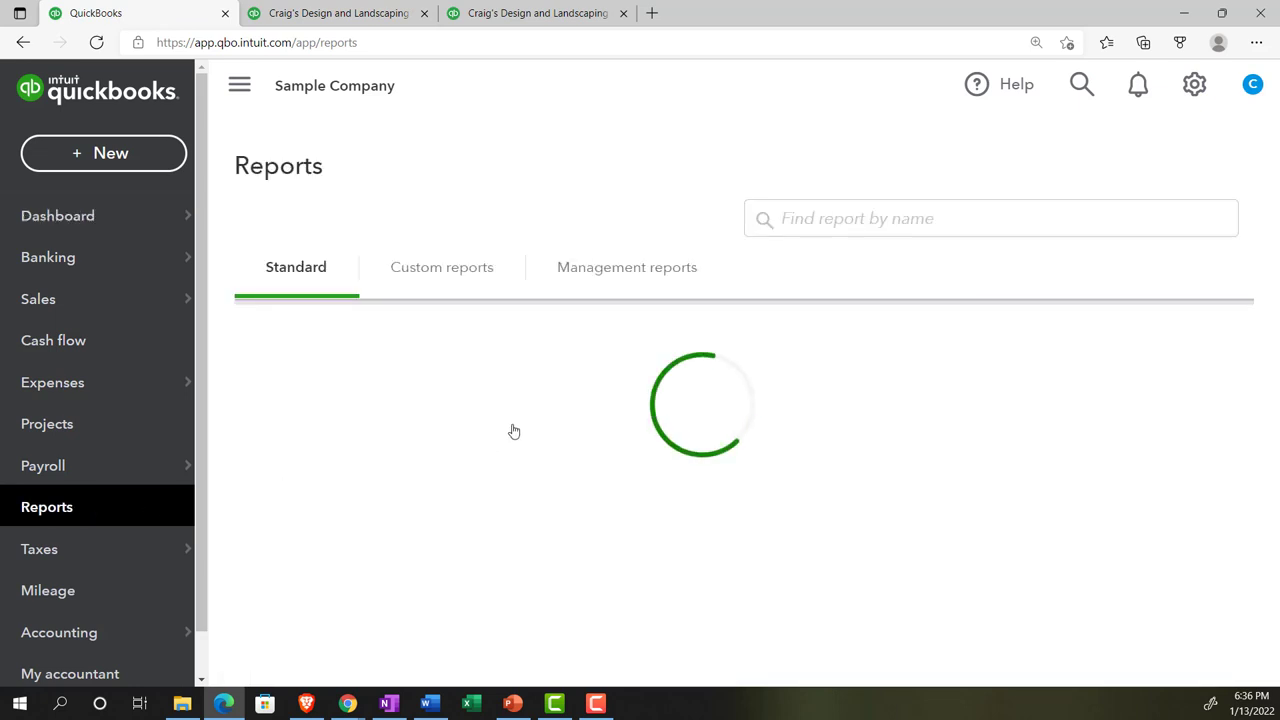
scroll(515, 430, "down", 3)
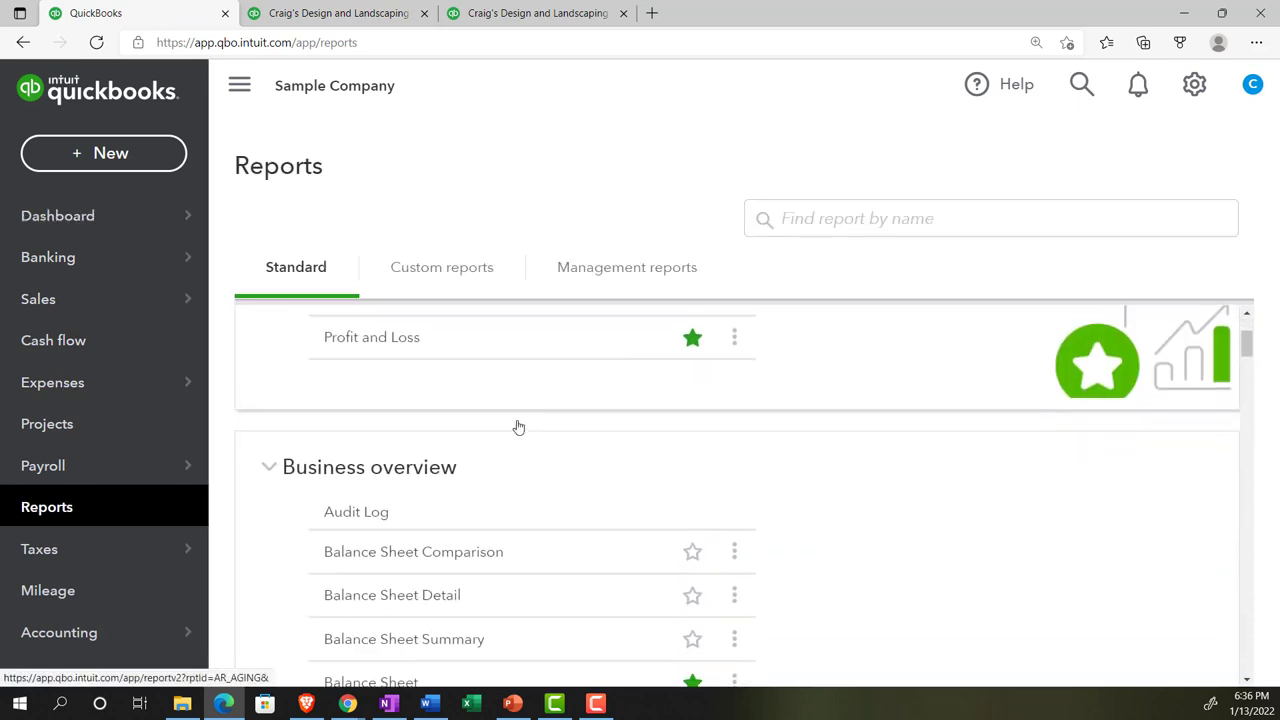
scroll(518, 427, "down", 1)
scroll(517, 427, "down", 1)
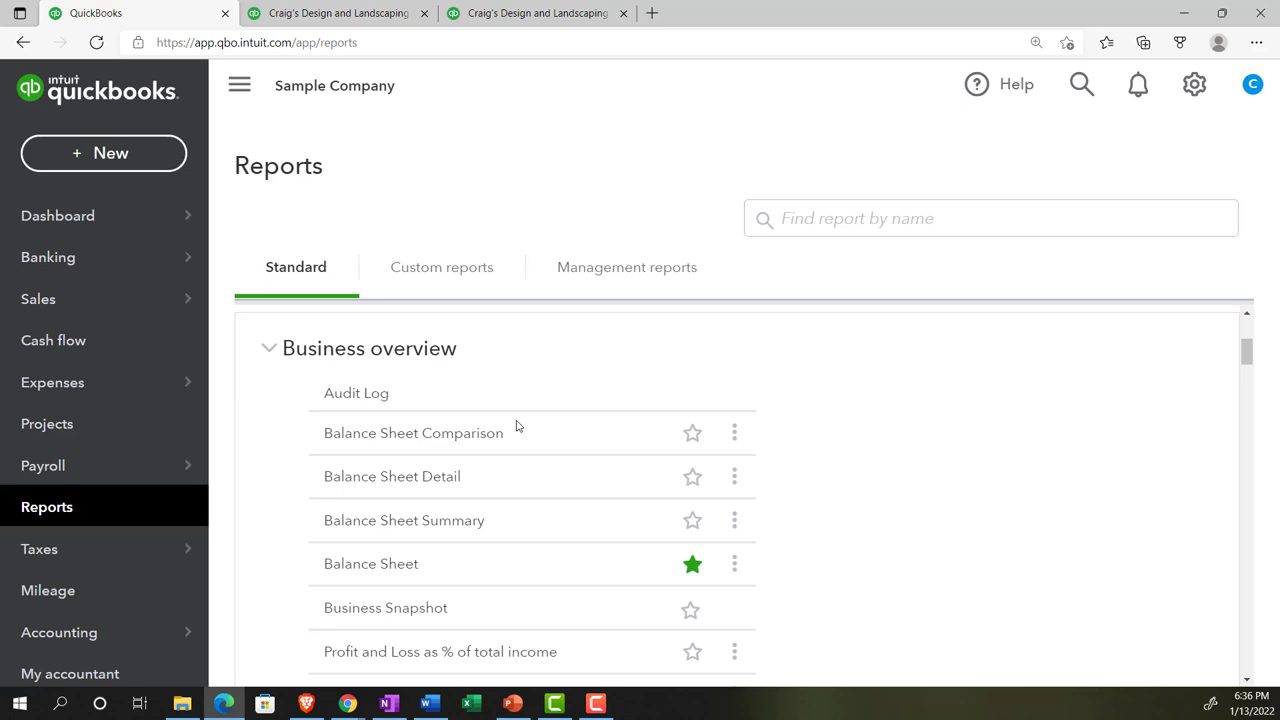
left_click(409, 444)
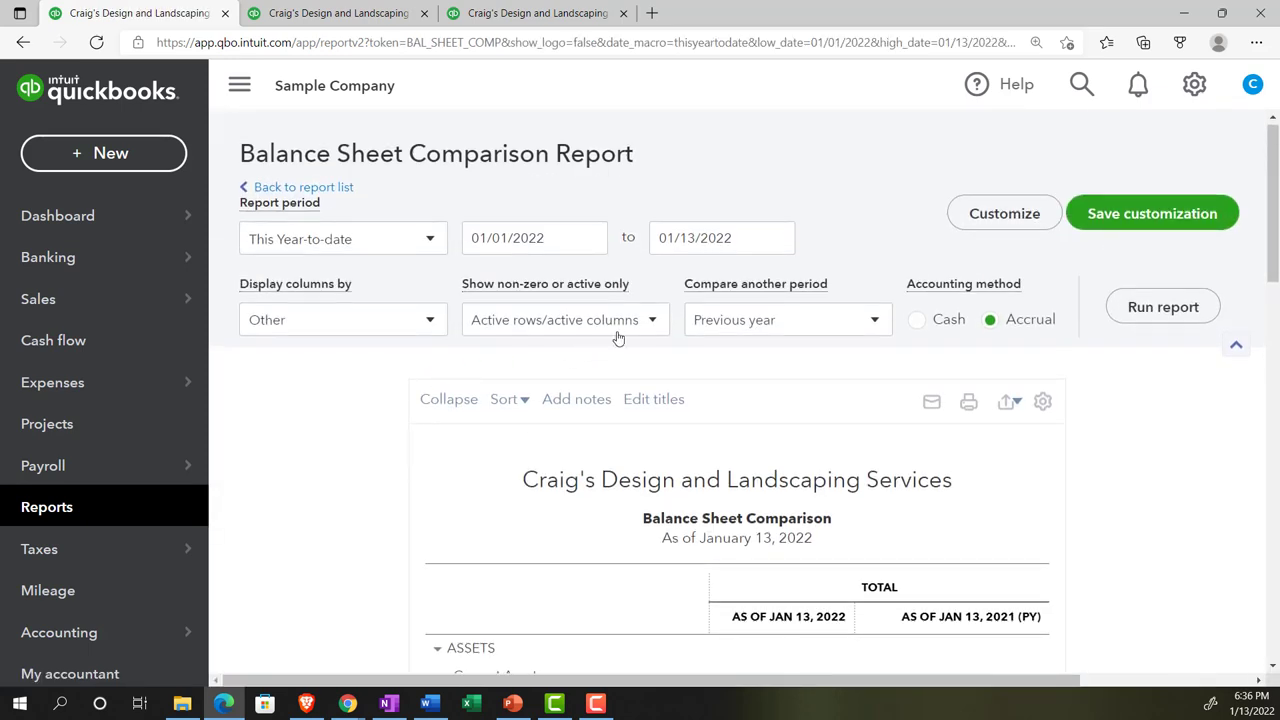
- Examine the row/column display and period comparison options of the Balance Sheet Comparison report
left_click(650, 324)
scroll(654, 322, "down", 3)
scroll(700, 330, "up", 3)
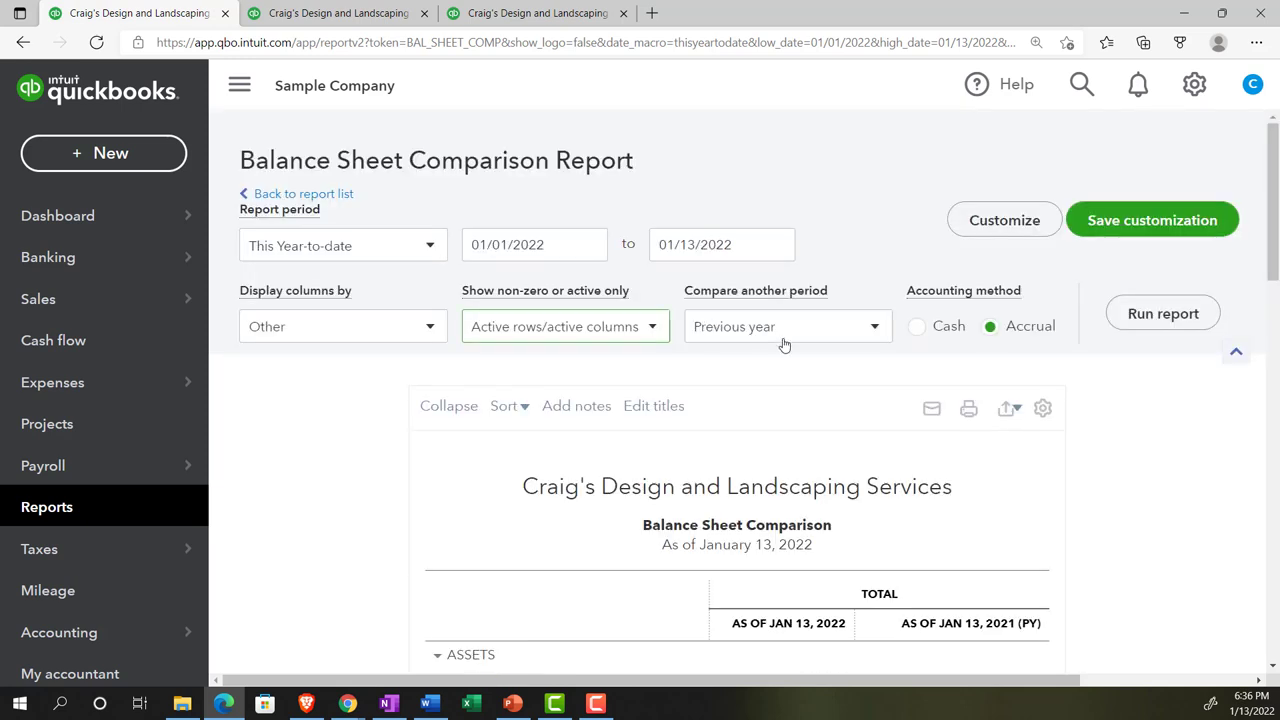
left_click(876, 328)
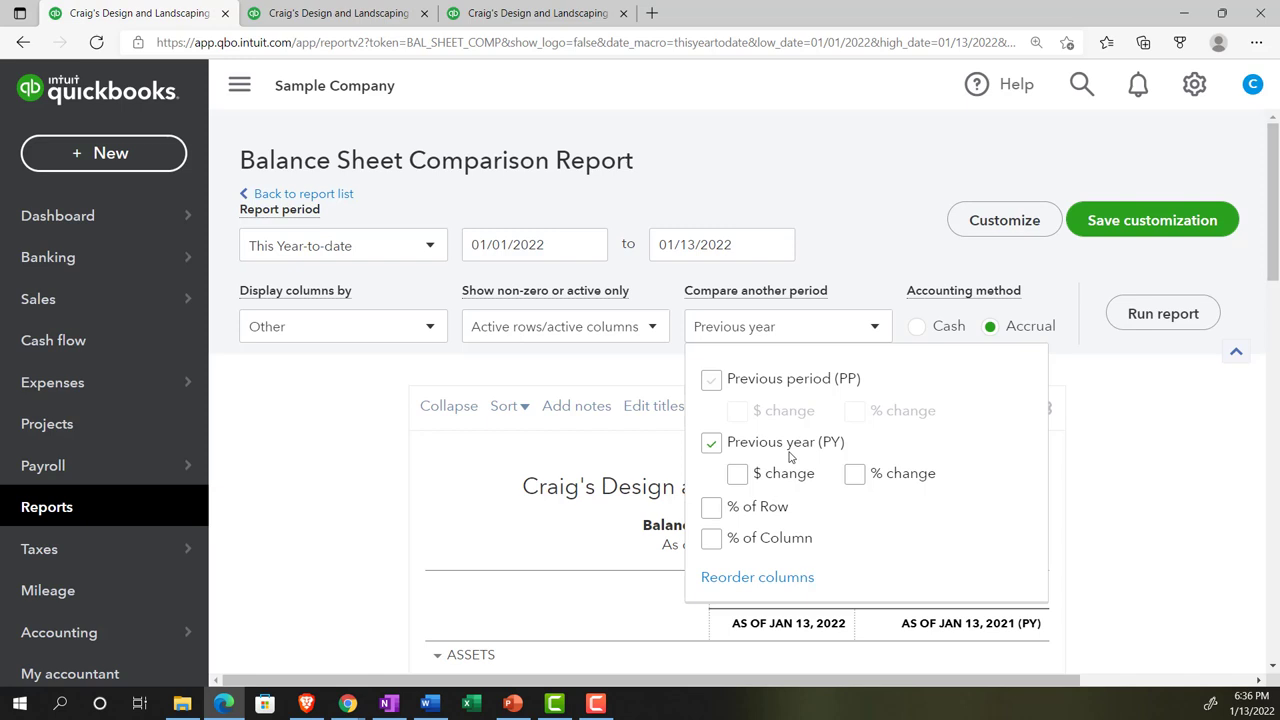
left_click(368, 490)
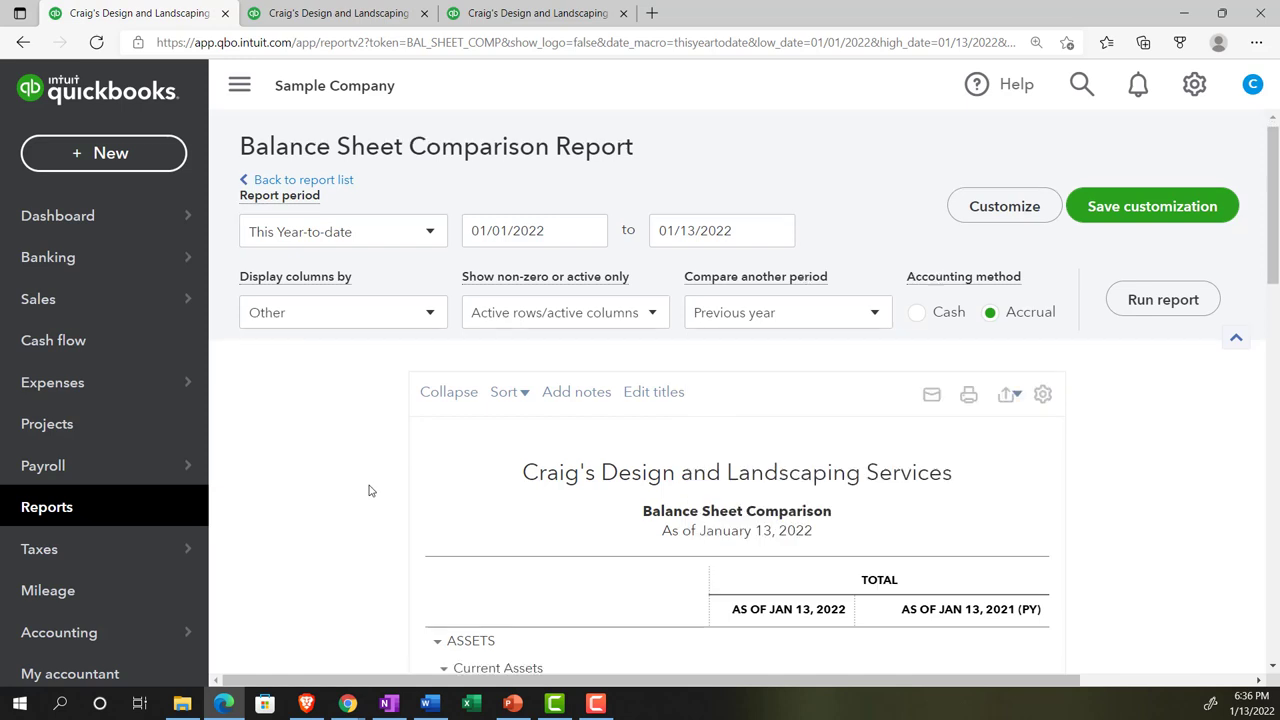
scroll(380, 490, "down", 1)
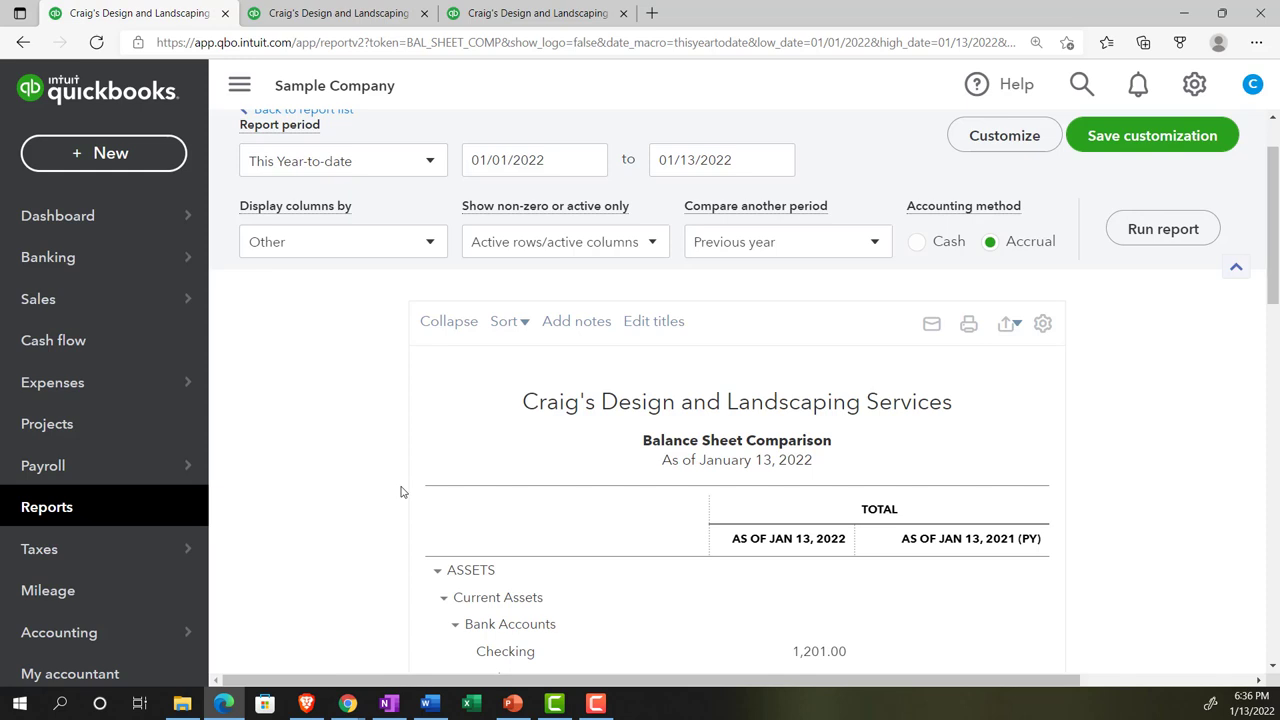
- Return to the Balance Sheet in the second tab and run it with columns displayed by Quarters
left_click(348, 15)
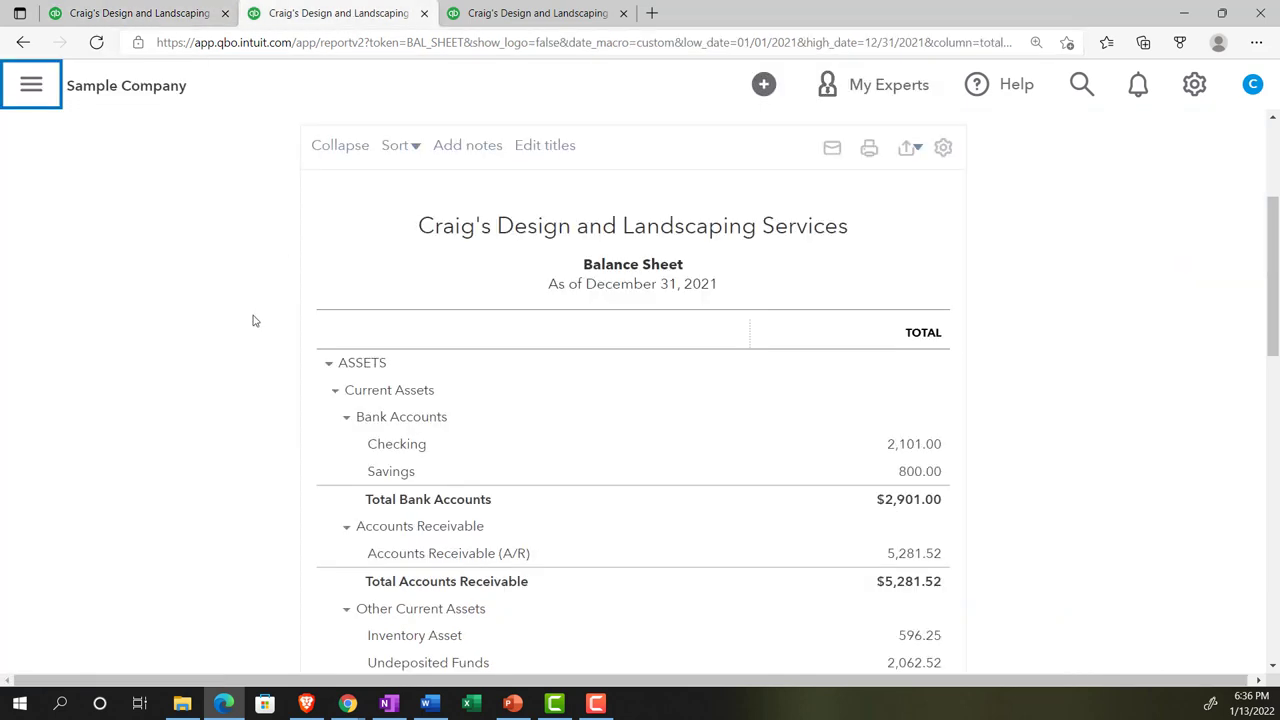
scroll(254, 320, "up", 3)
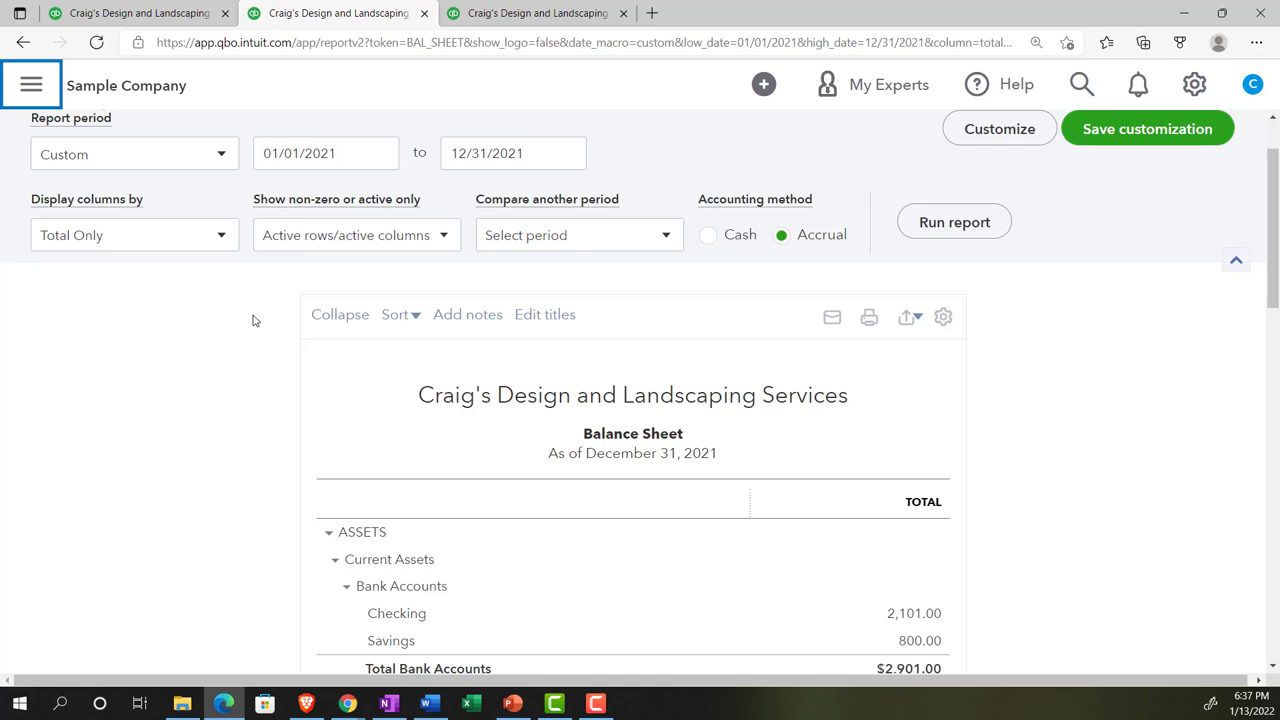
left_click(216, 238)
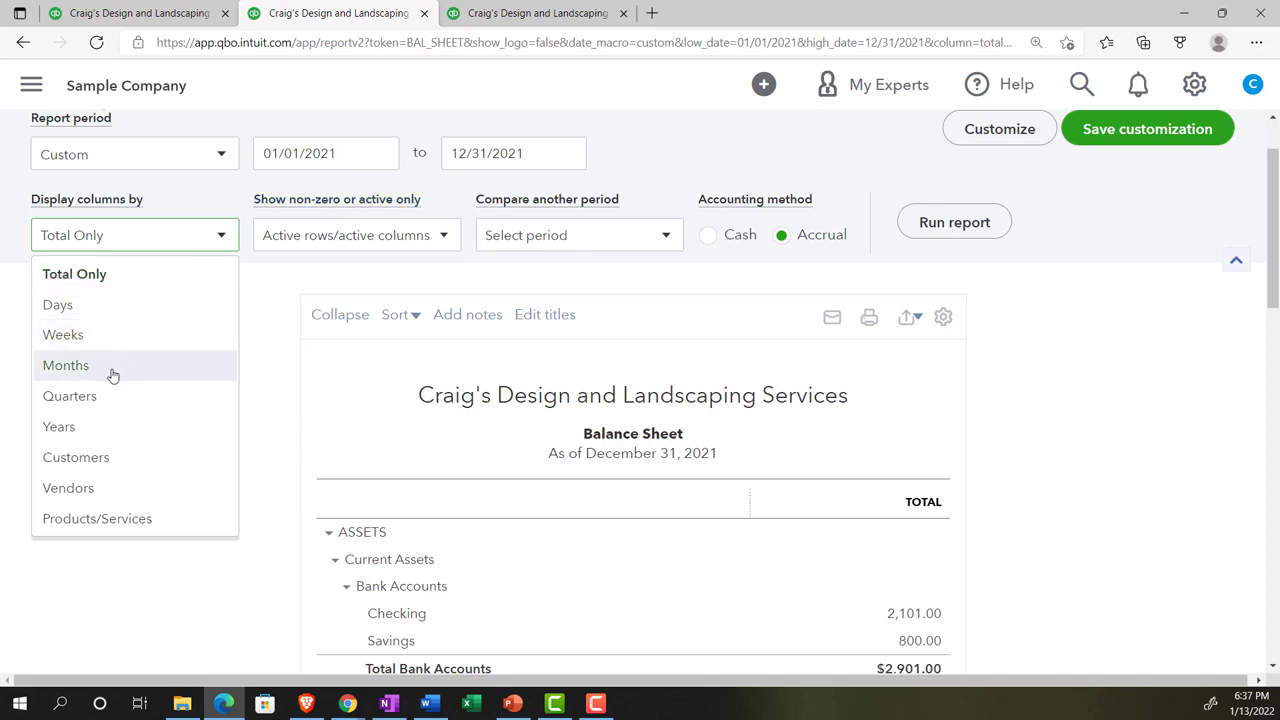
left_click(70, 396)
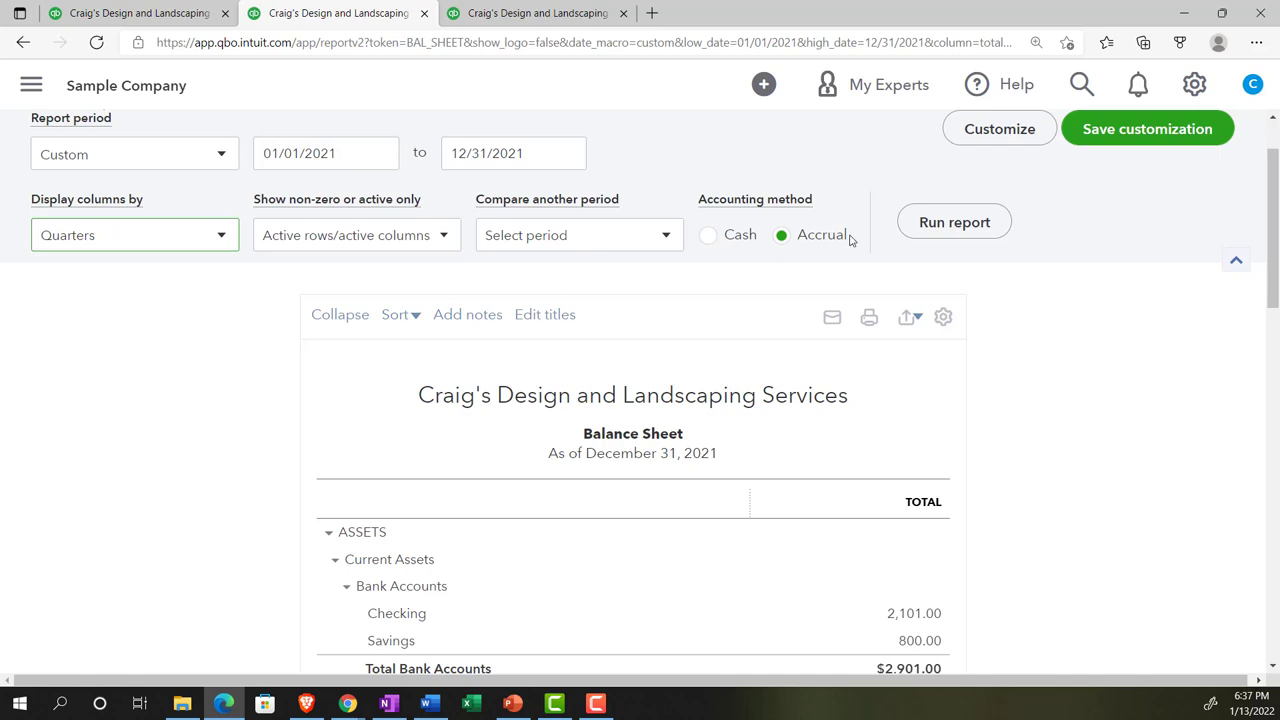
left_click(911, 228)
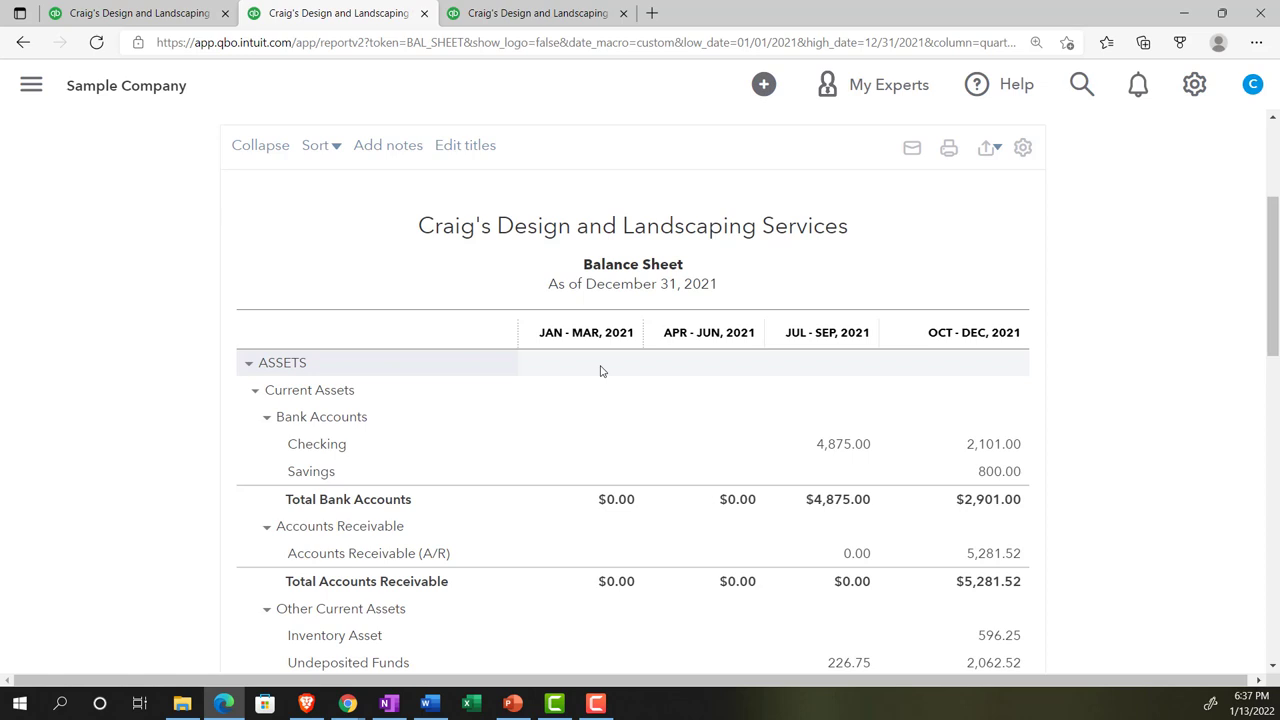
- Set the Balance Sheet's columns back to Total Only and rerun the report
scroll(600, 371, "up", 3)
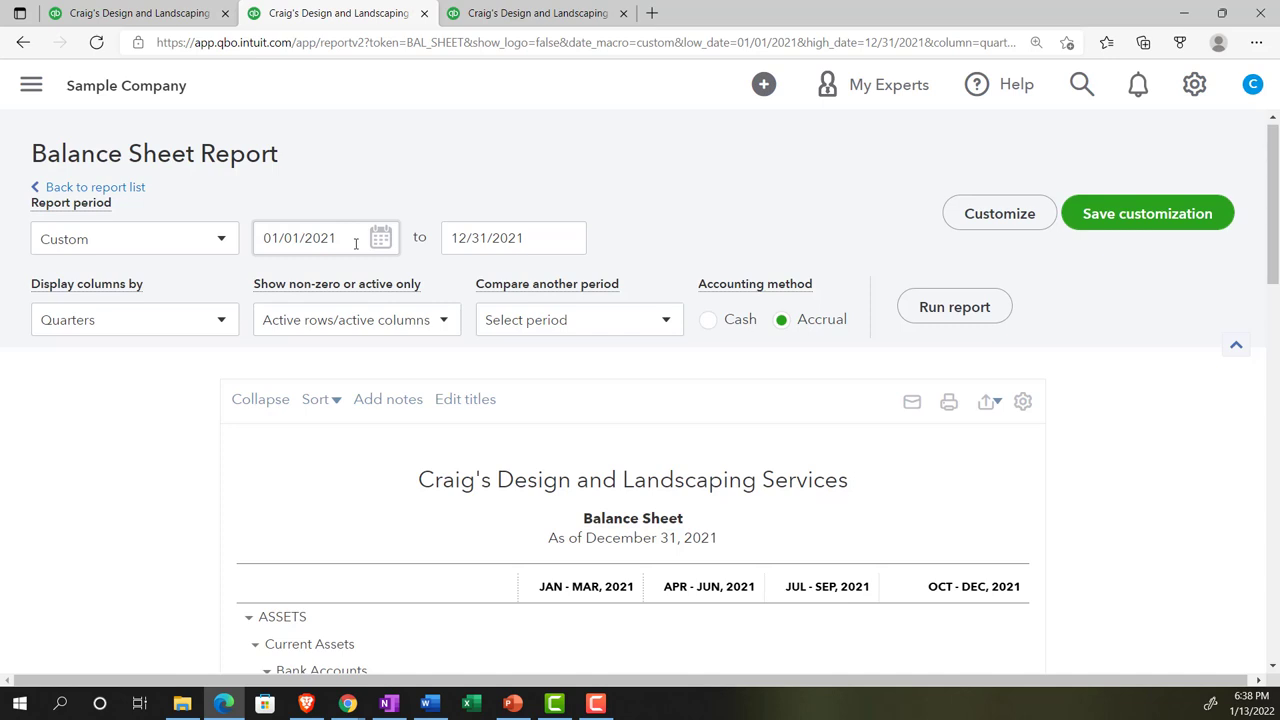
left_click(222, 320)
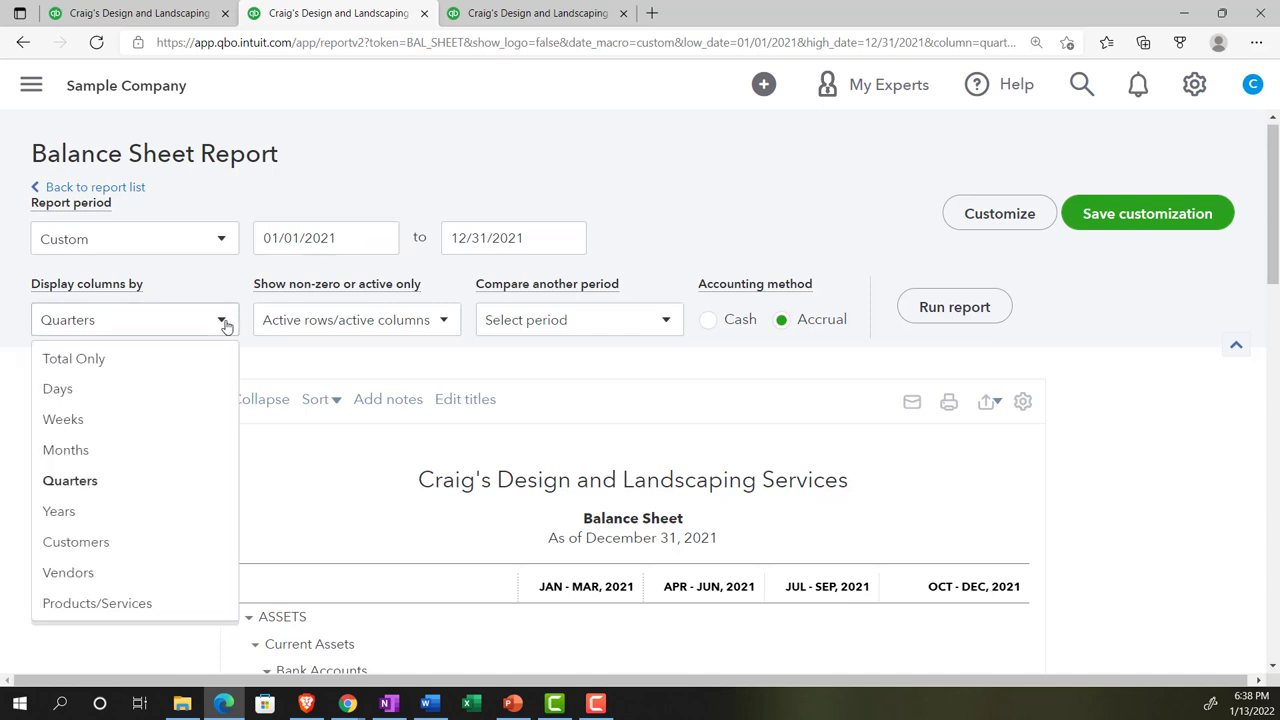
left_click(121, 372)
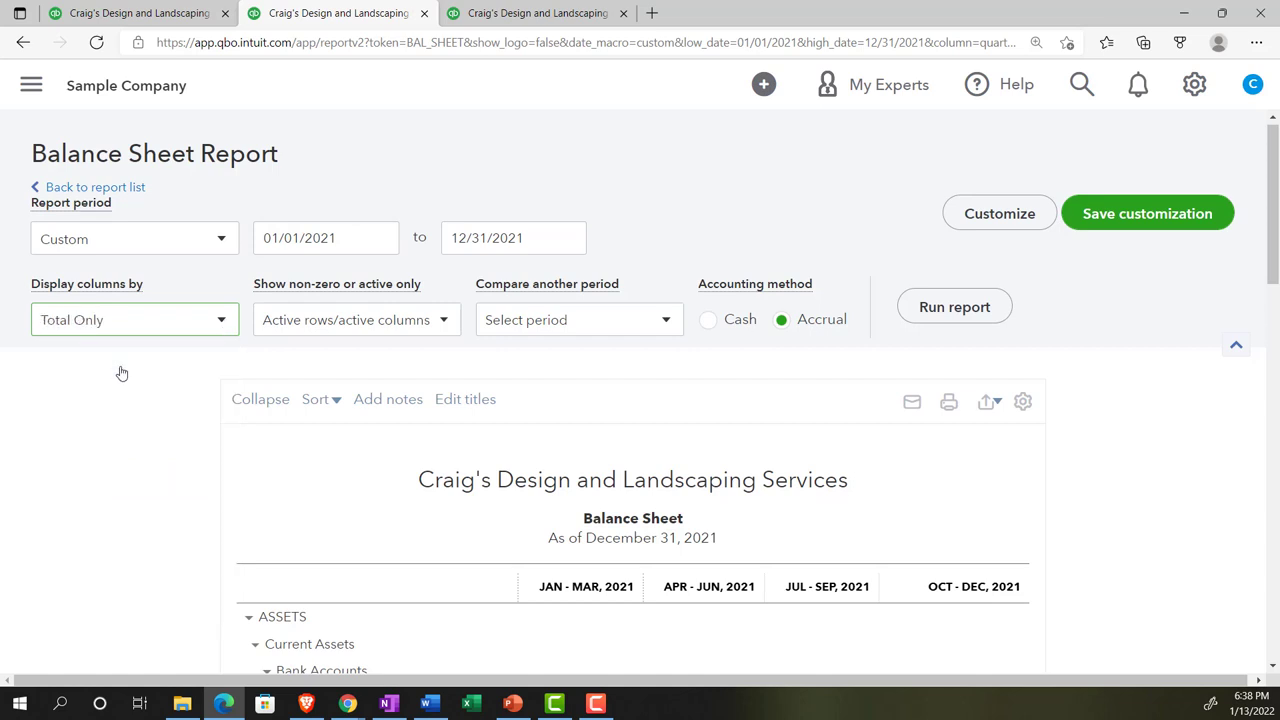
left_click(912, 314)
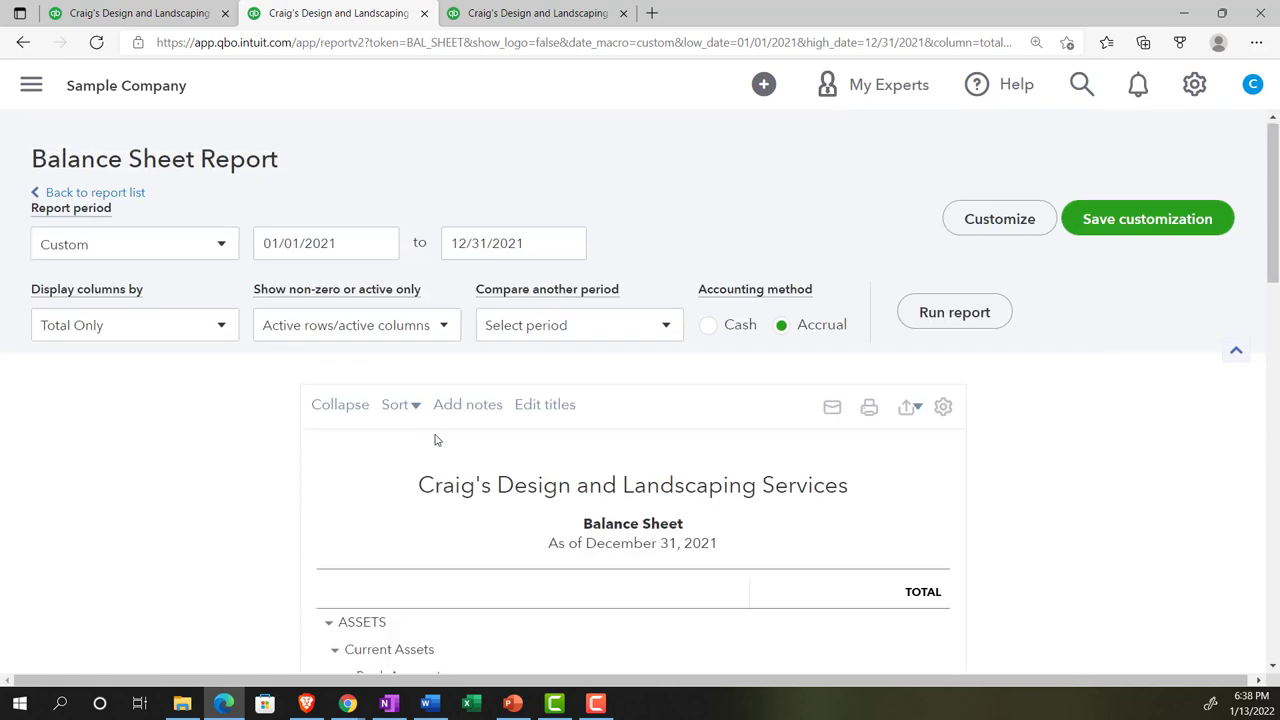
- Set the Balance Sheet's start date to 12/01/2021 and run the report through 12/31/2021
left_click(360, 245)
left_click_drag(360, 245, 248, 256)
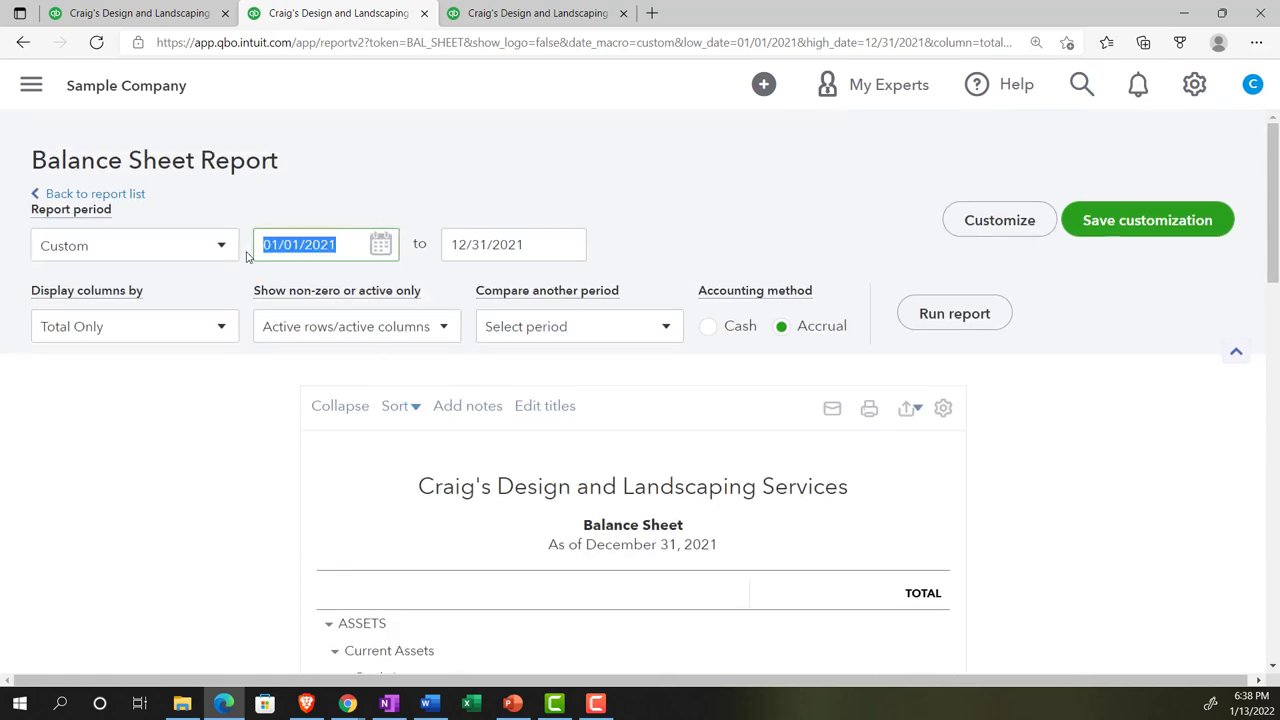
left_click(219, 248)
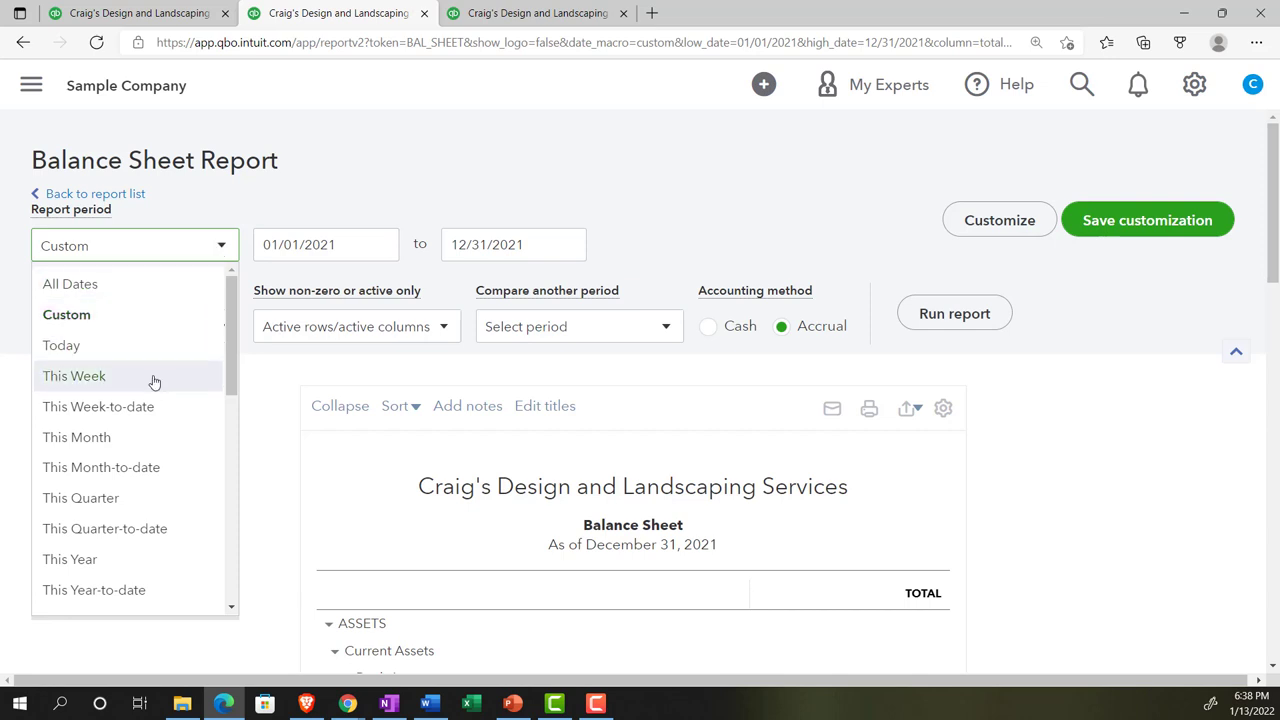
left_click(340, 245)
left_click_drag(340, 245, 323, 171)
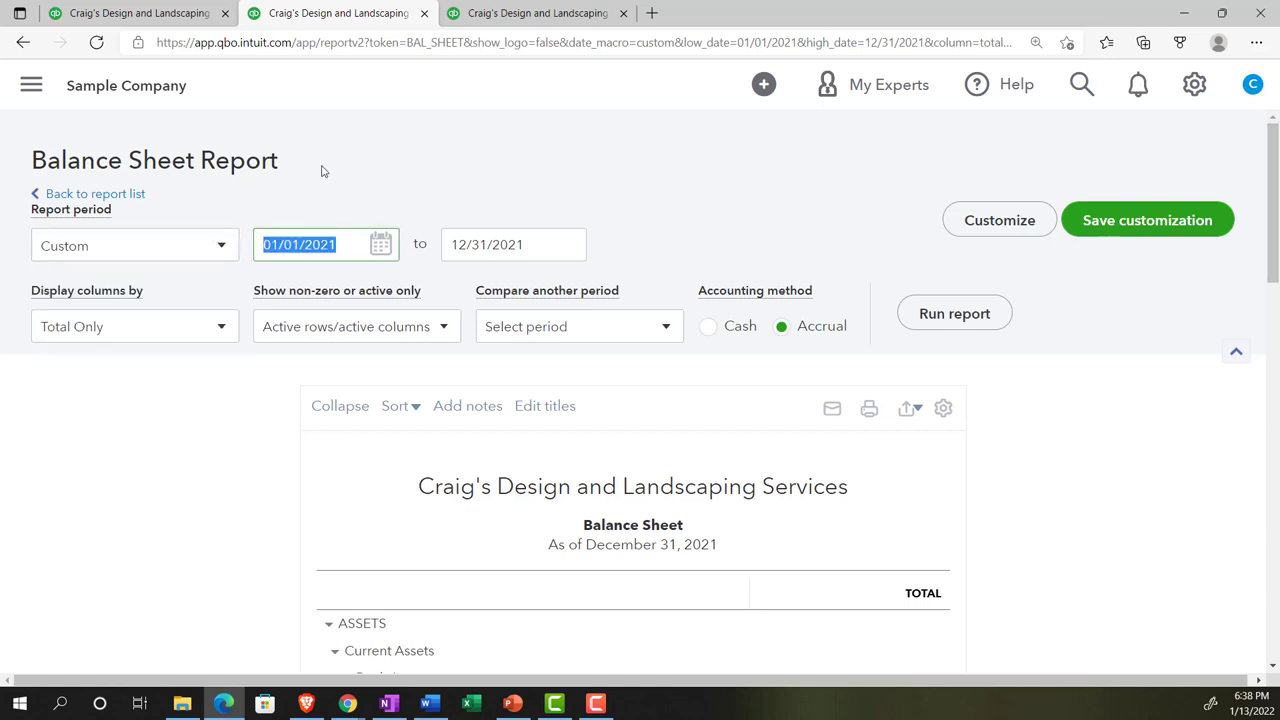
type("123121")
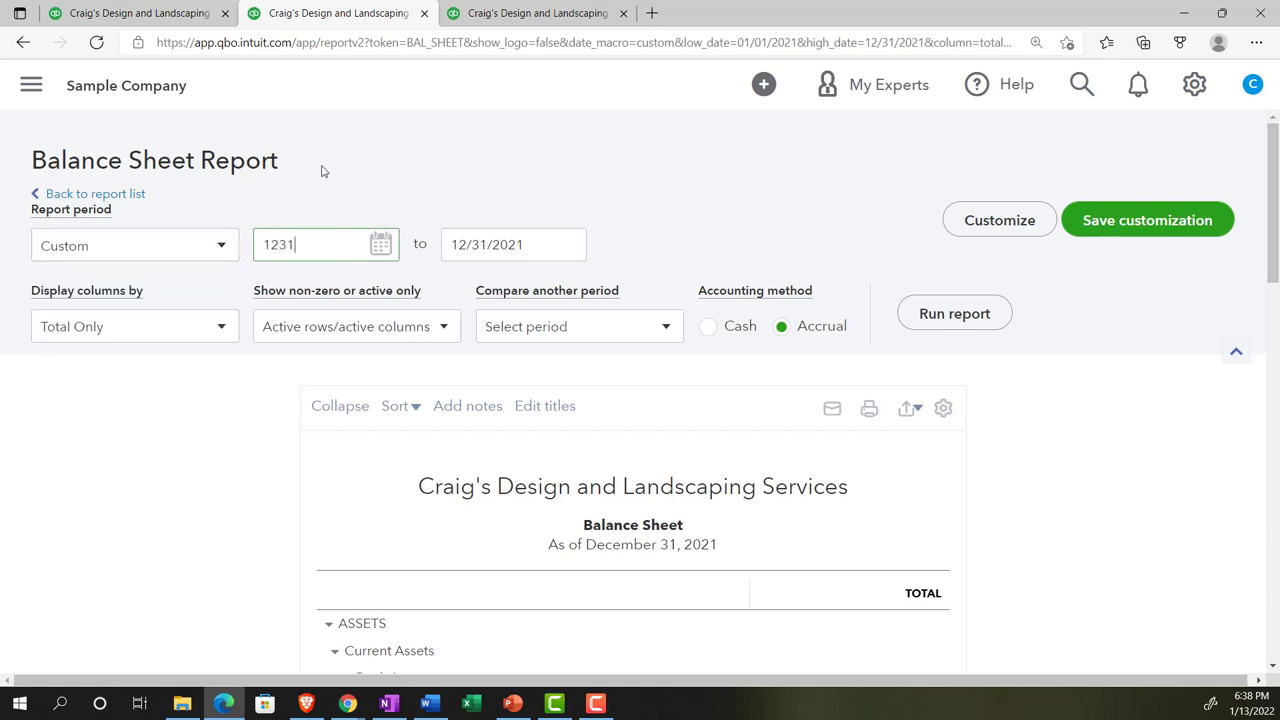
key("BackSpace")
key("BackSpace")
key("BackSpace")
key("BackSpace")
type("01/2021")
key("Tab")
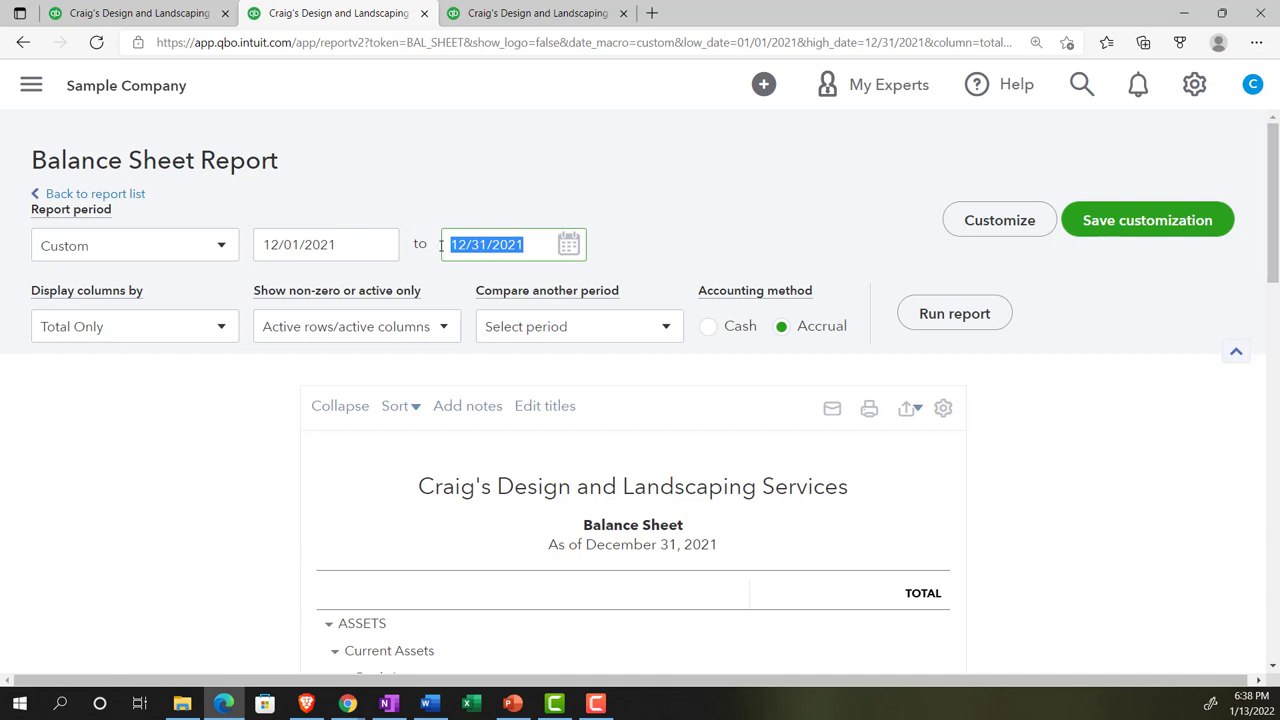
left_click(921, 326)
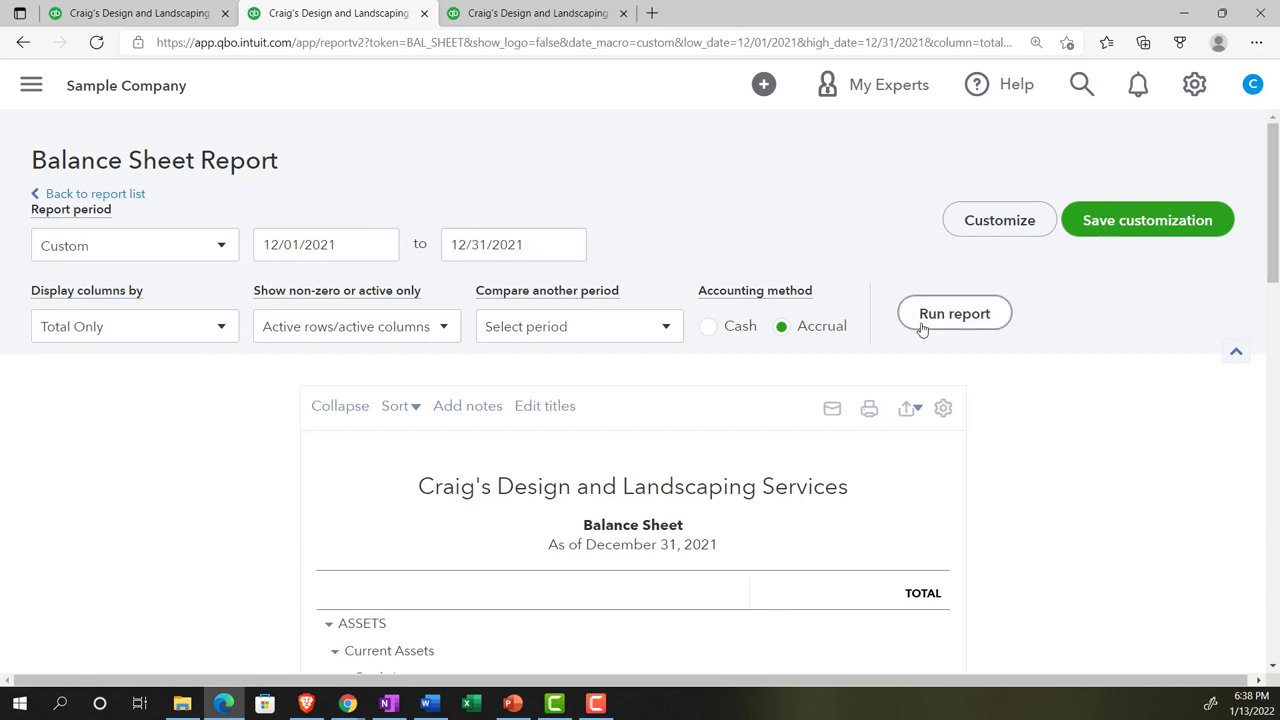
scroll(921, 330, "down", 3)
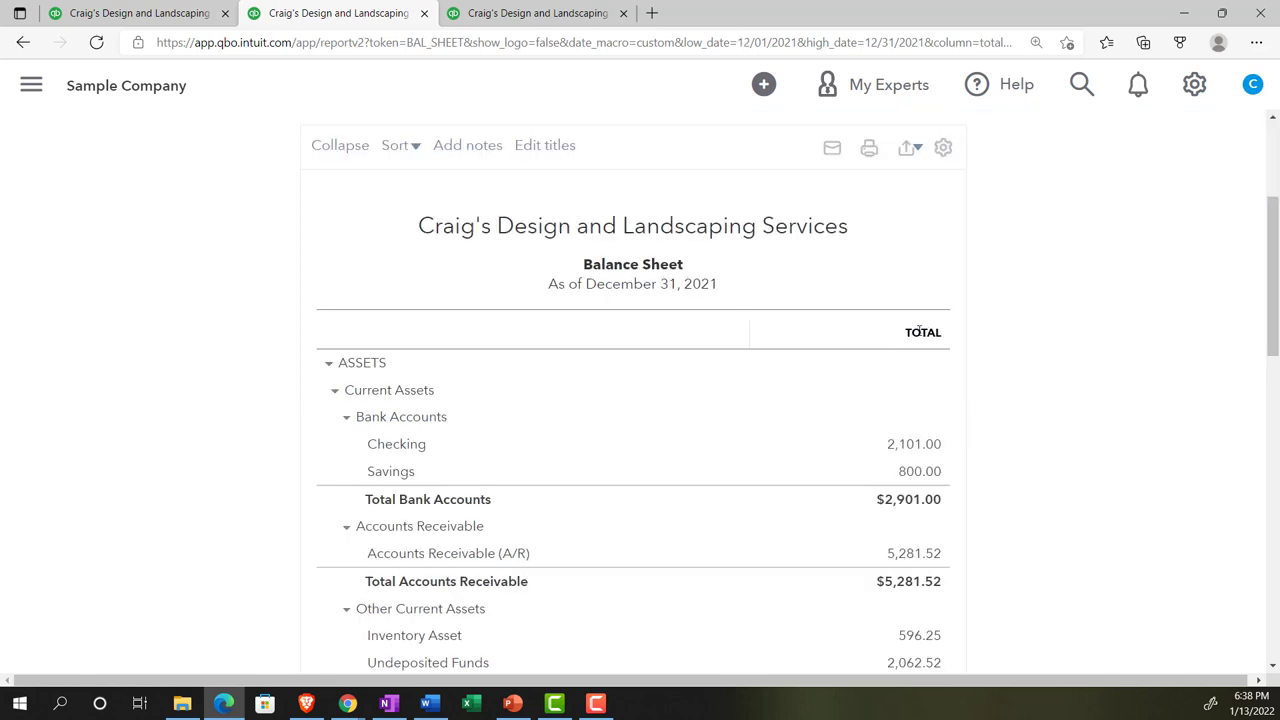
- Add a Previous year (PY) comparison to the Balance Sheet and run the report
scroll(920, 330, "up", 2)
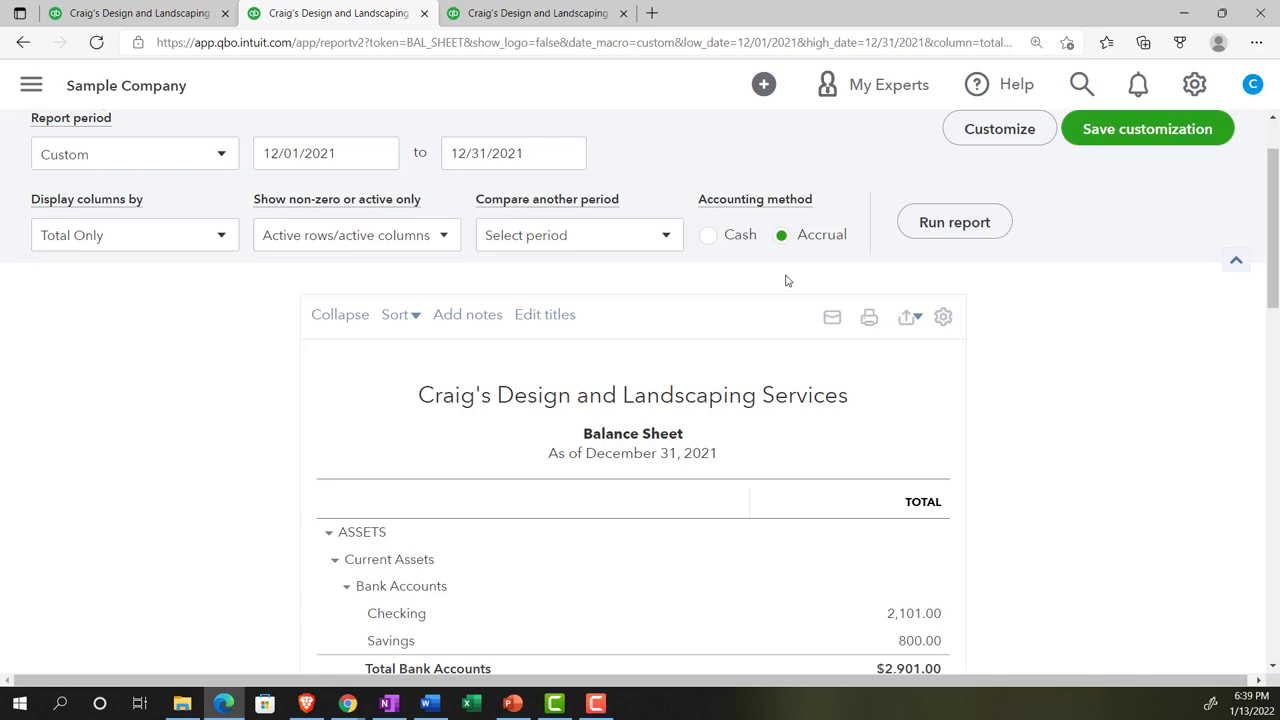
left_click(666, 238)
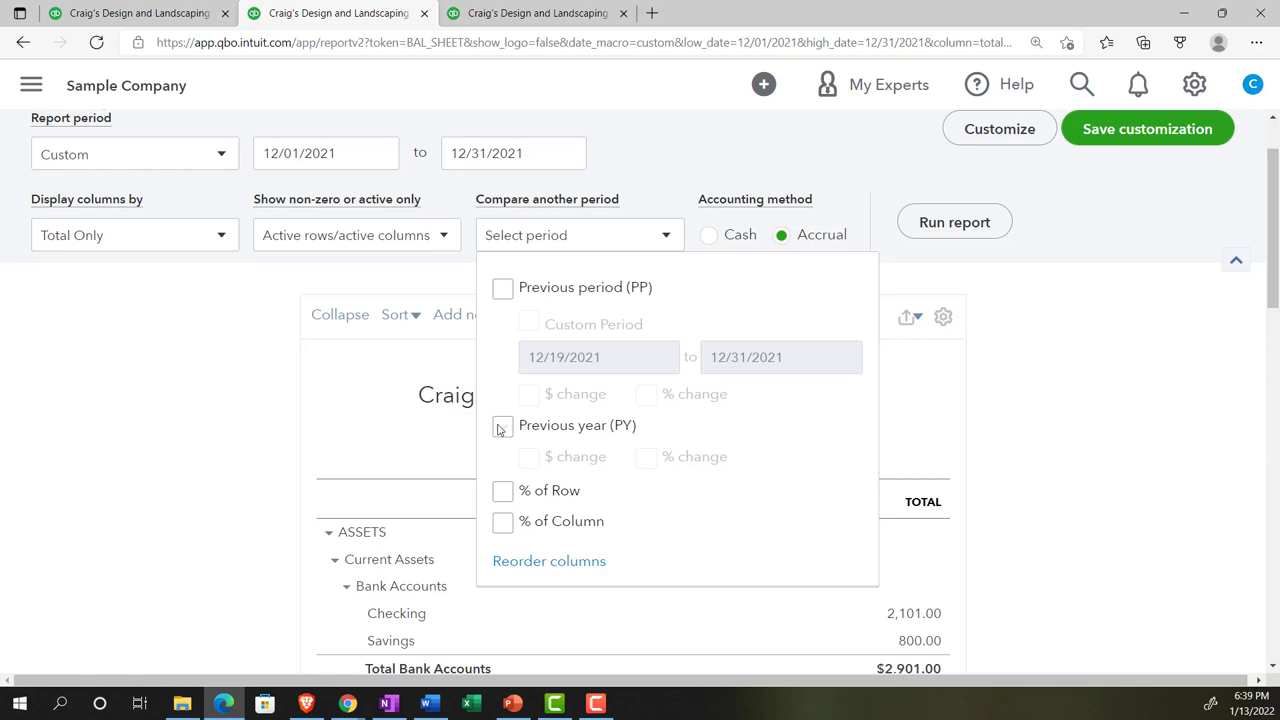
left_click(502, 427)
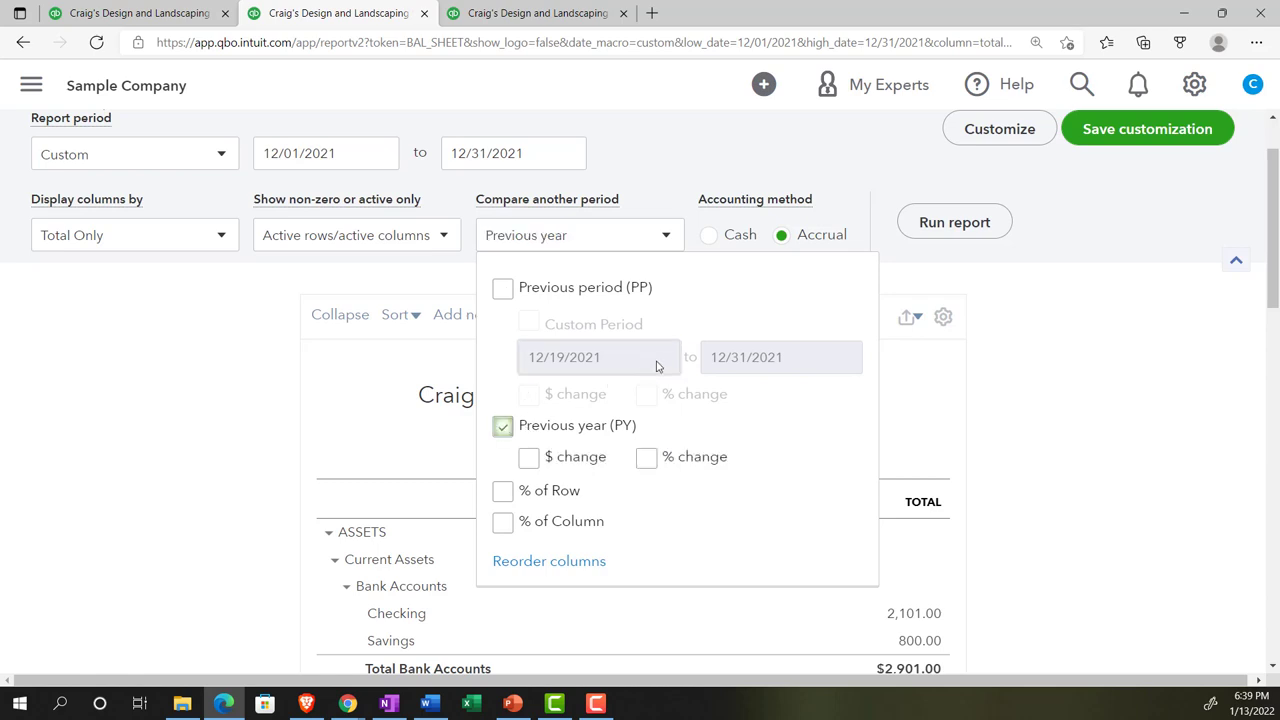
left_click(927, 226)
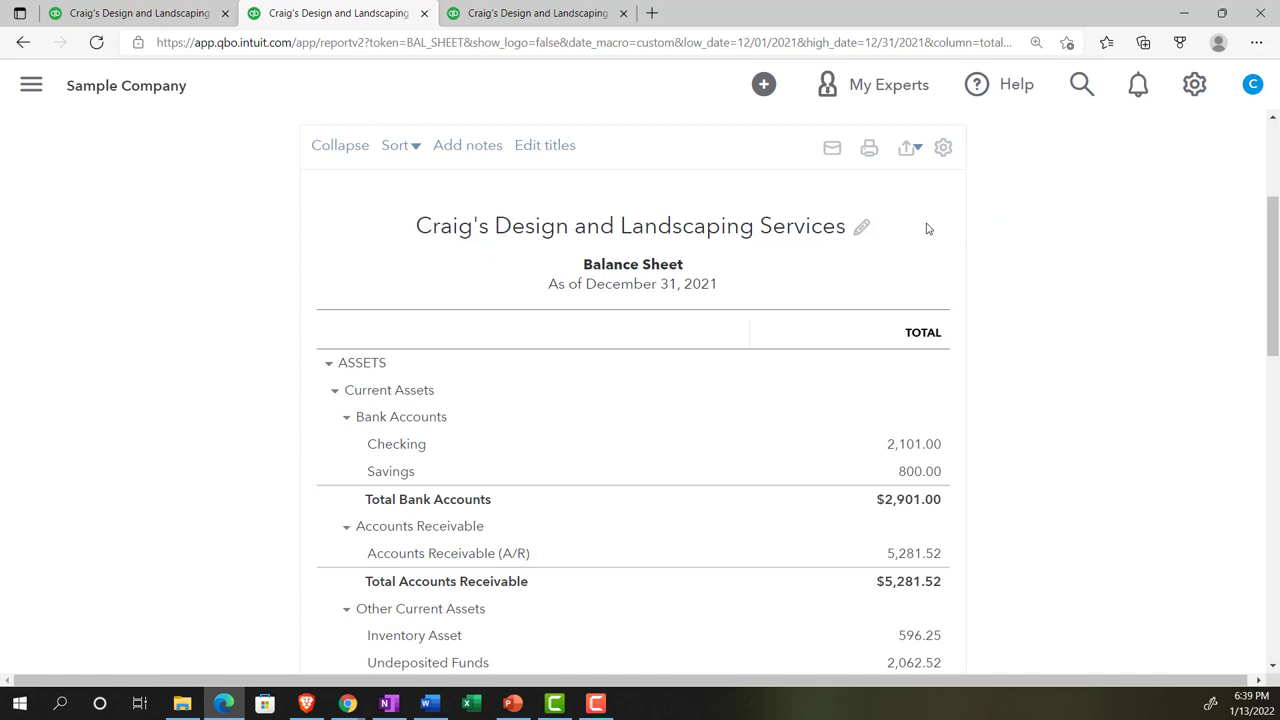
scroll(927, 228, "up", 2)
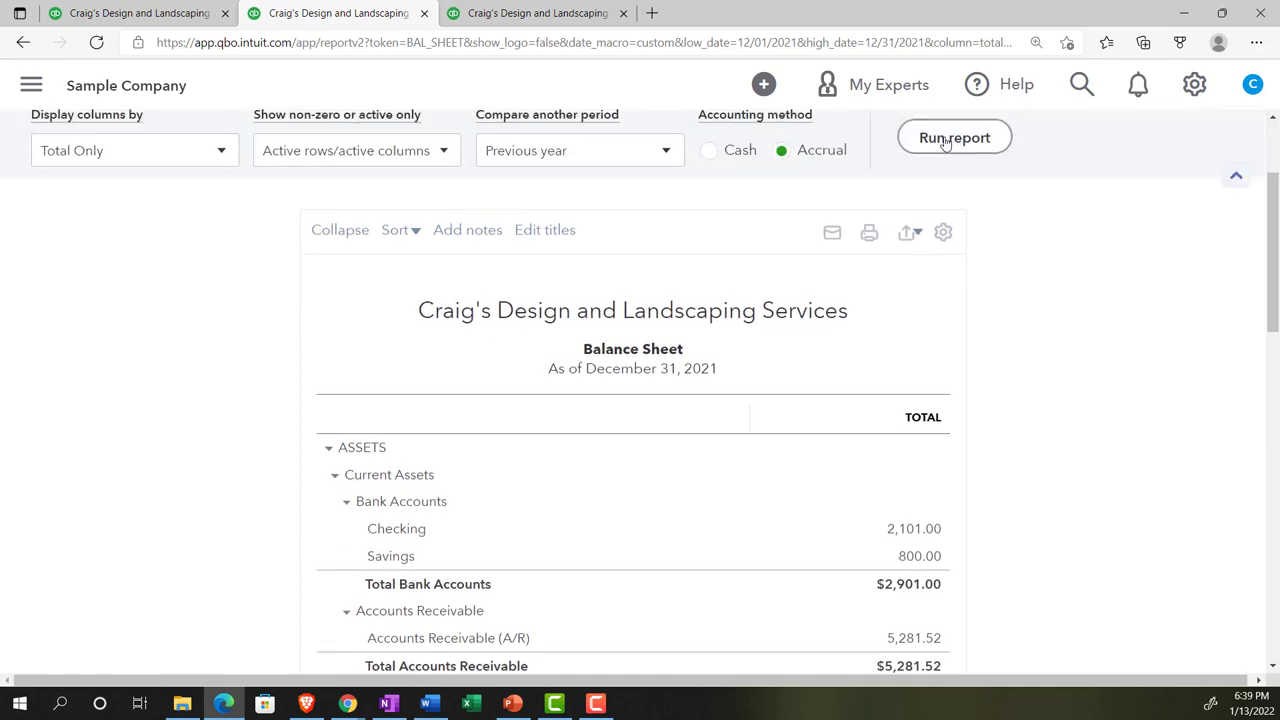
left_click(947, 140)
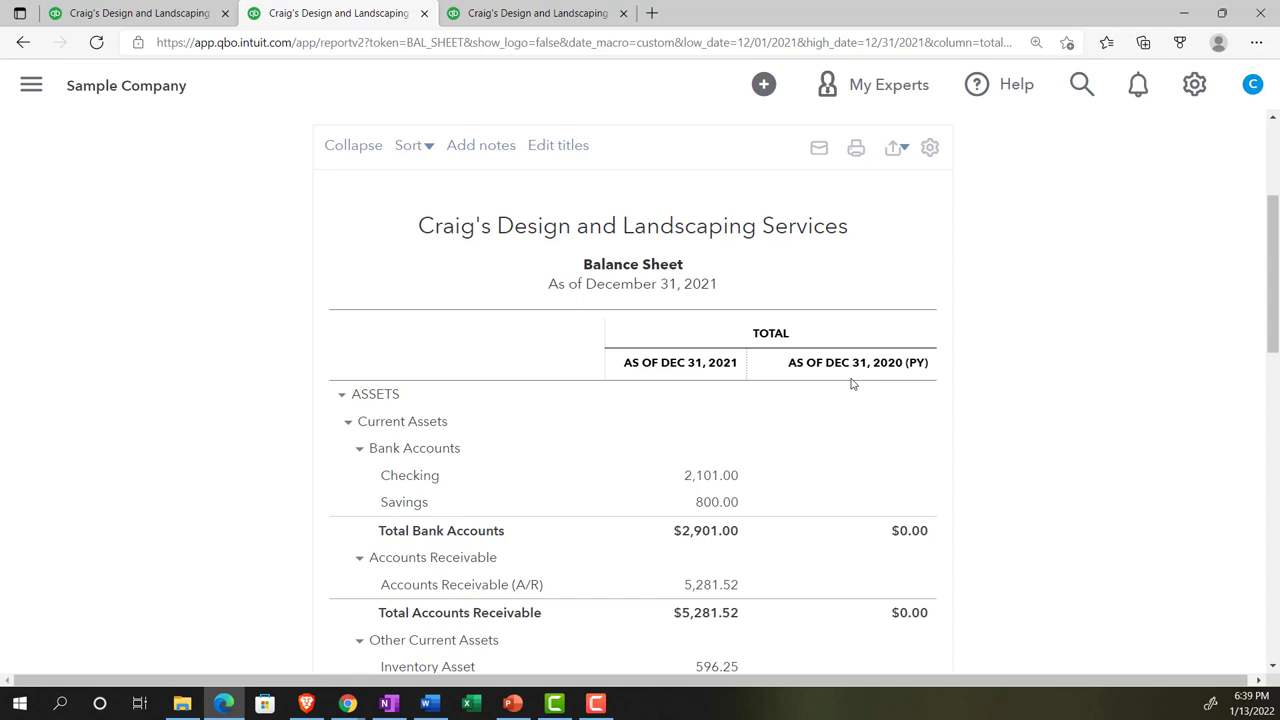
- Replace the Balance Sheet's Previous year comparison with Previous period (PP), custom period 11/01/2021 to 11/30/2021, and run the report
scroll(852, 384, "up", 2)
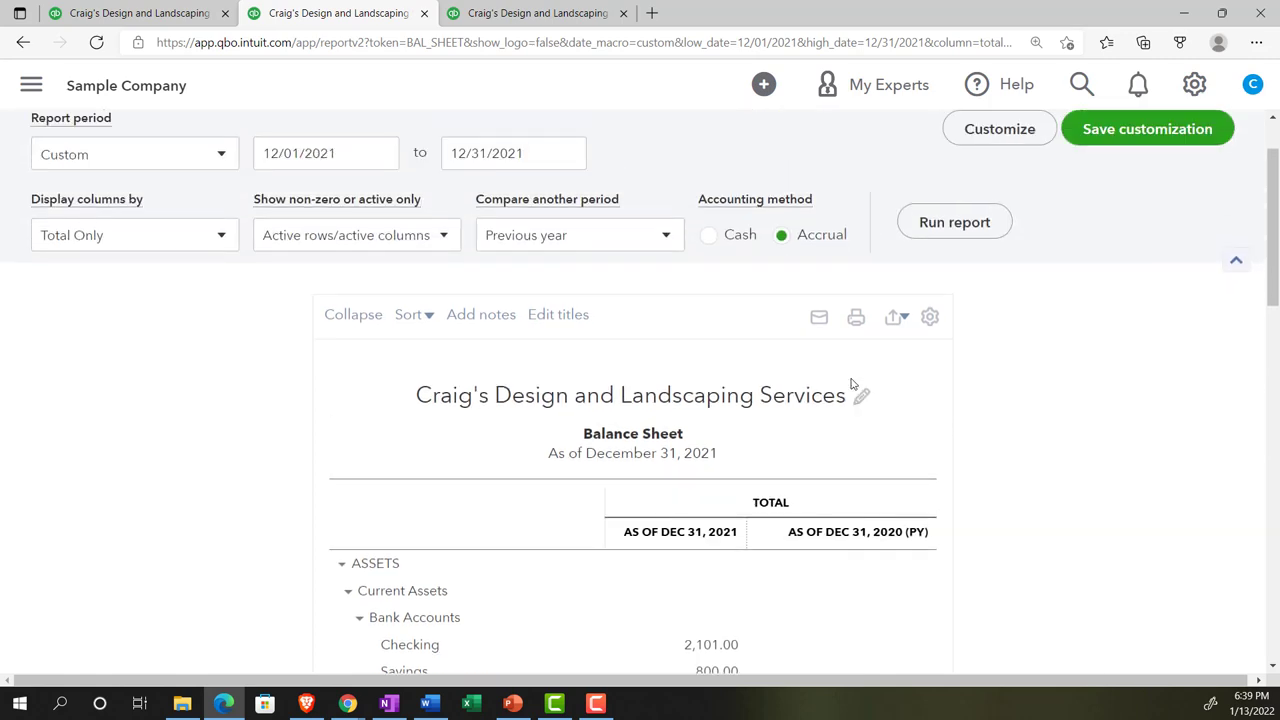
left_click(672, 240)
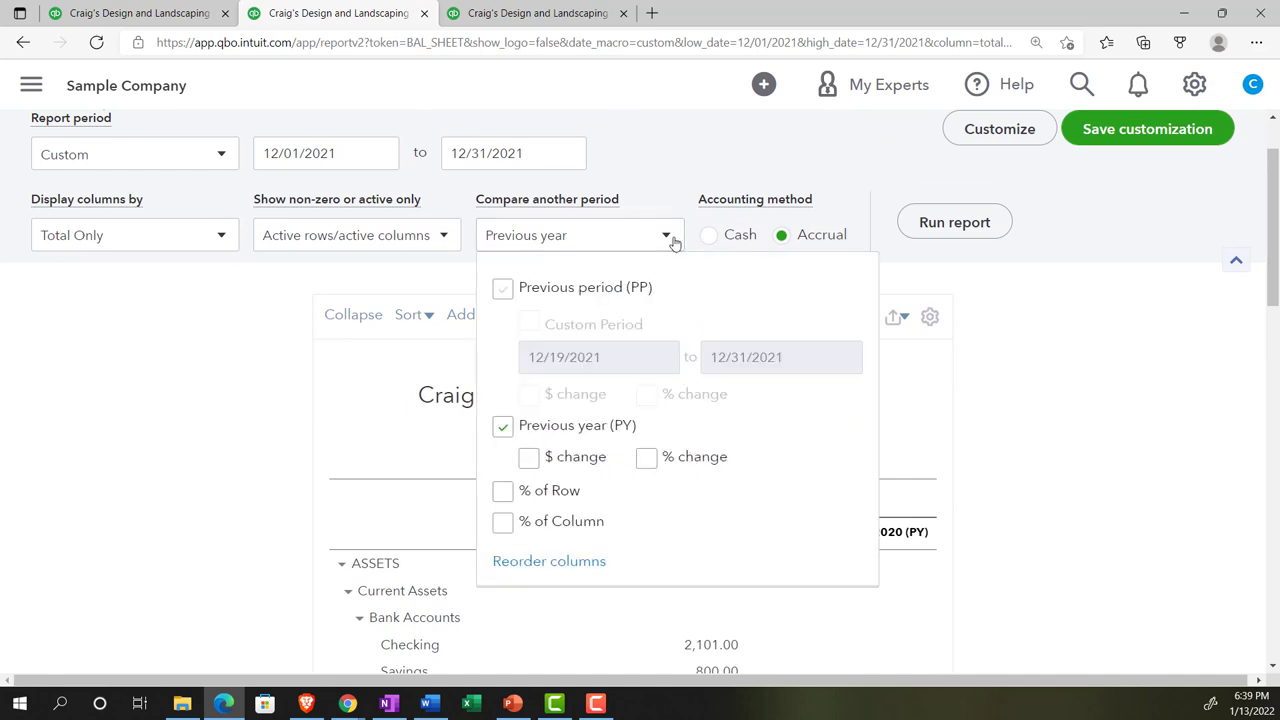
left_click(505, 427)
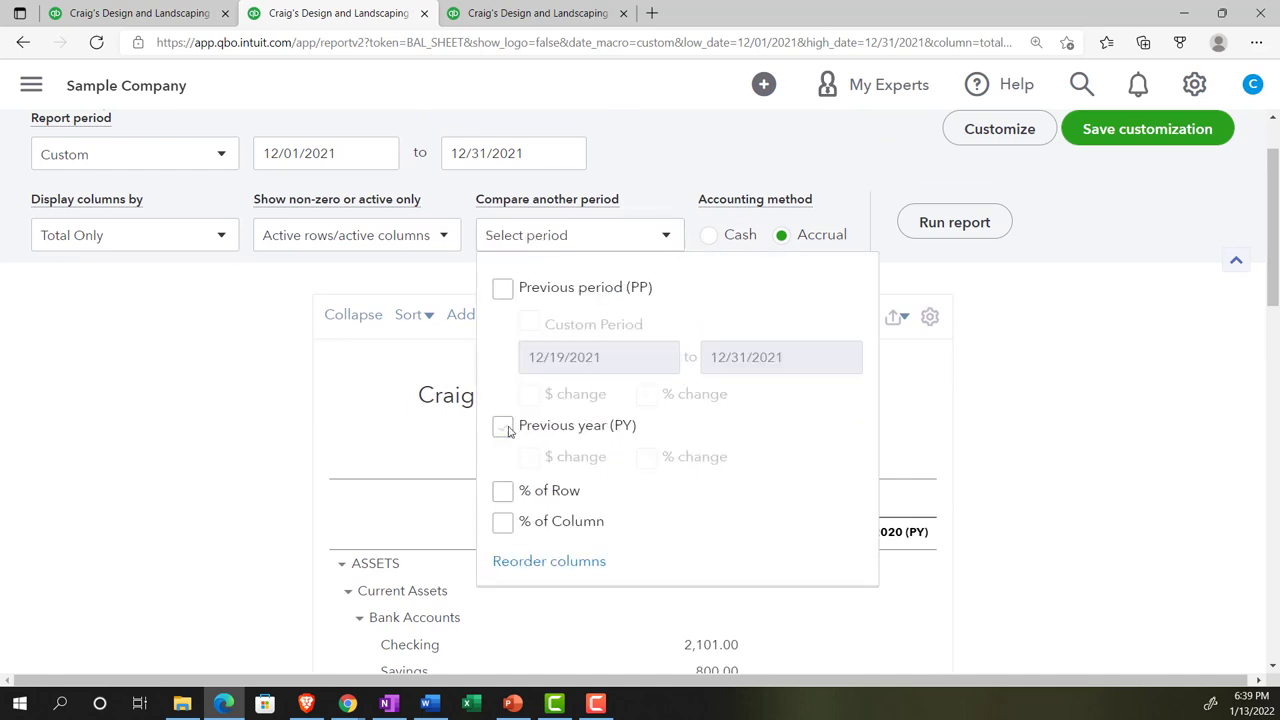
left_click(502, 290)
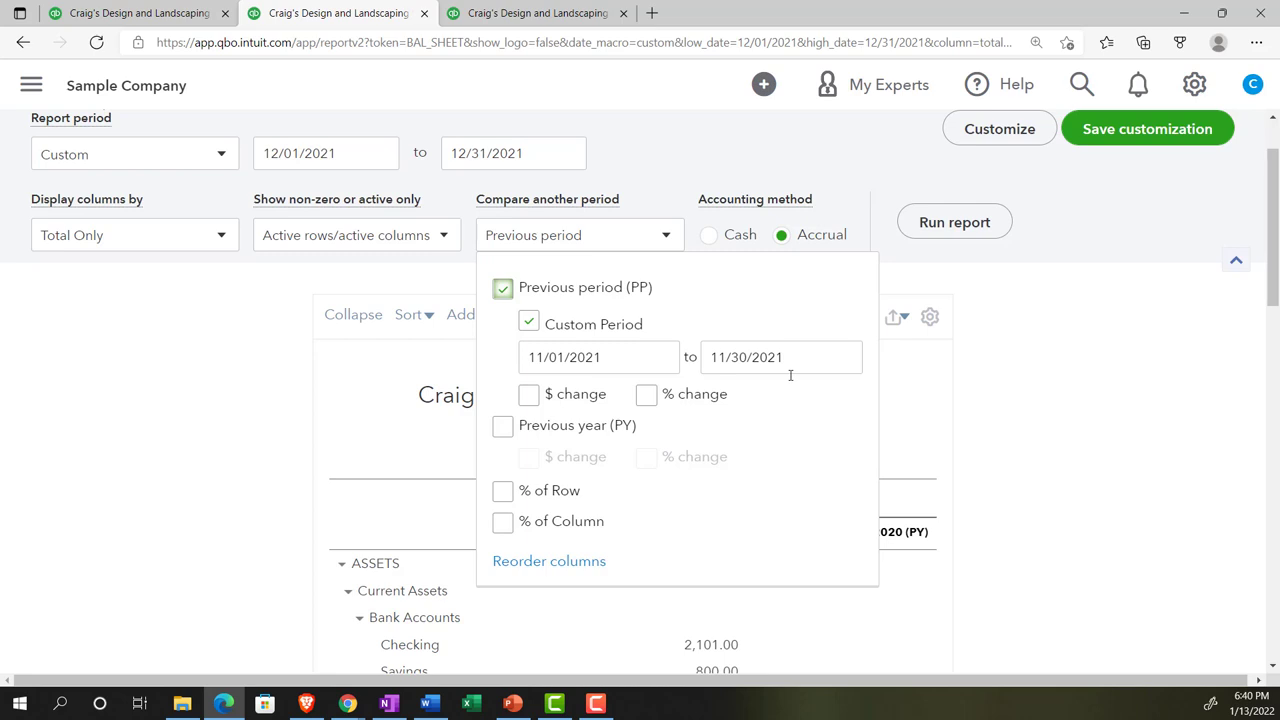
left_click(937, 226)
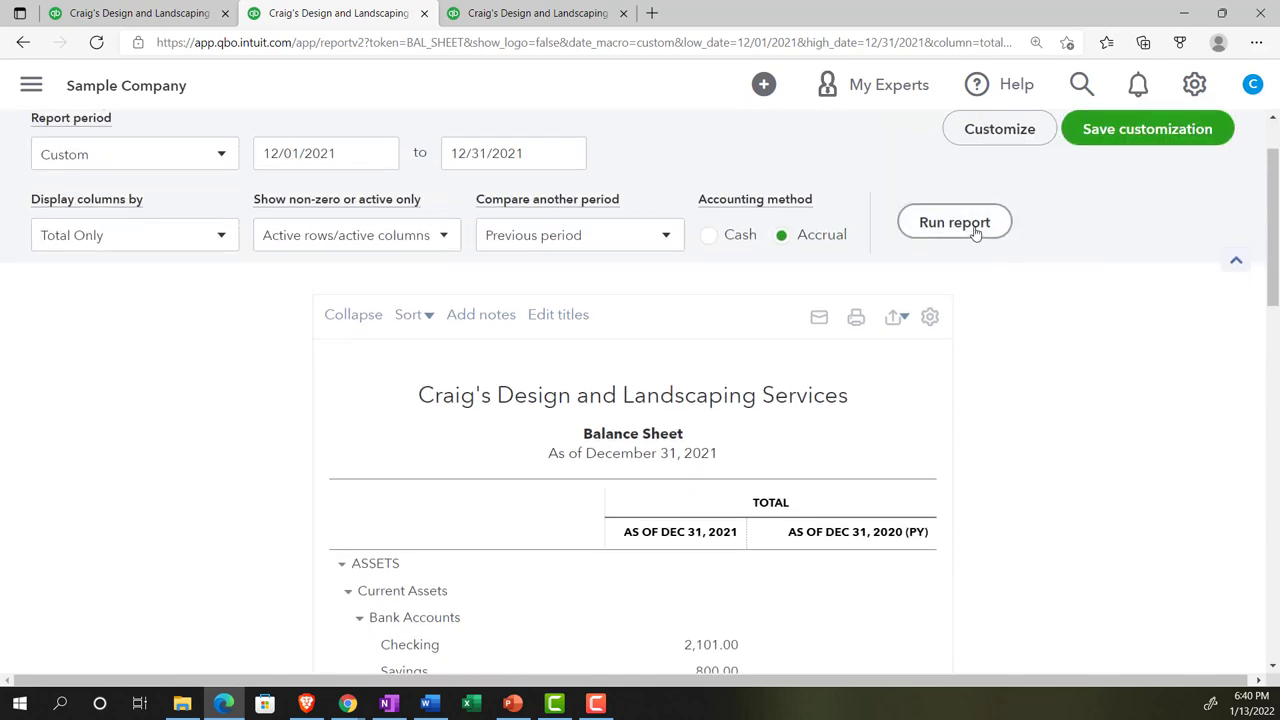
left_click(975, 232)
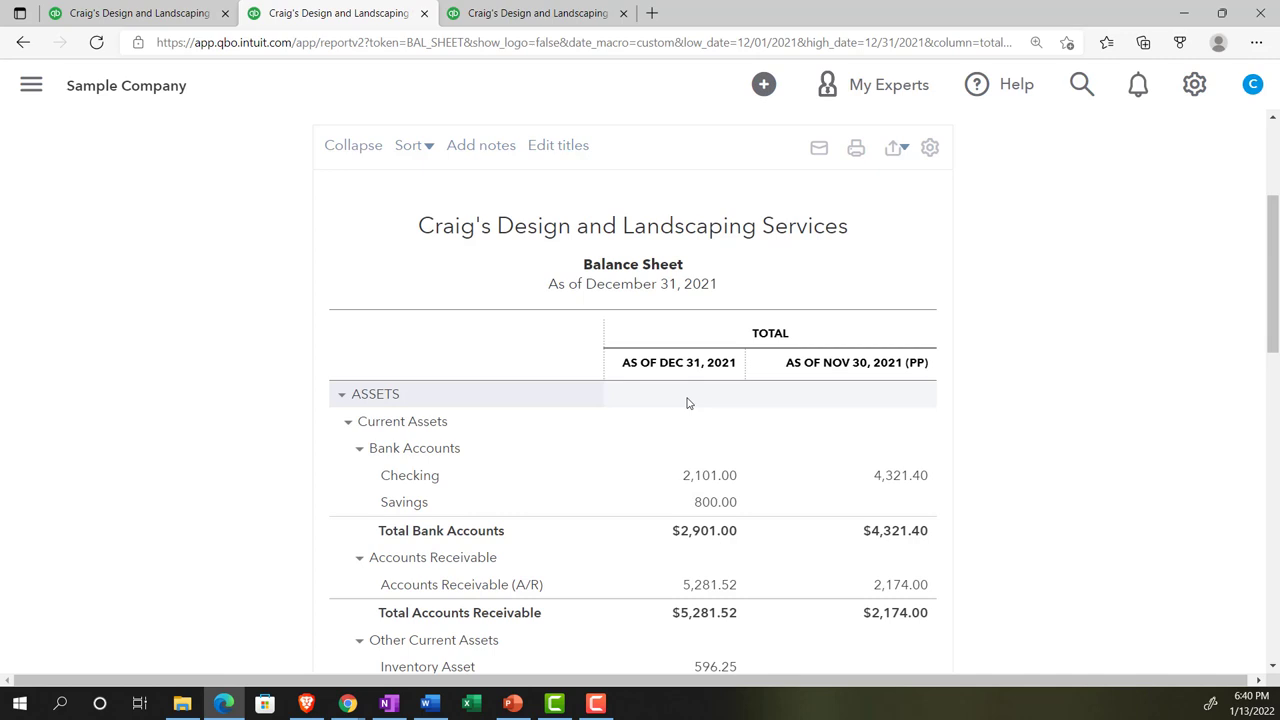
- Review the Balance Sheet's December and November 2021 columns from assets through liabilities and equity
scroll(687, 403, "down", 3)
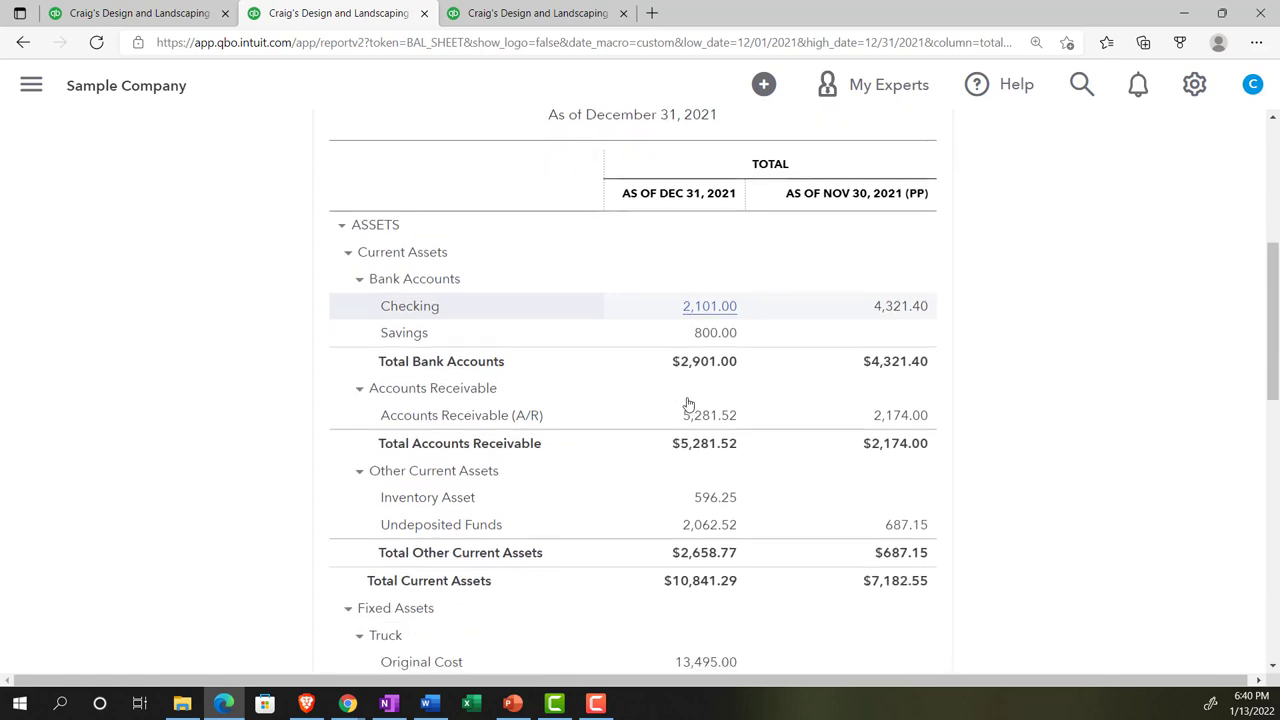
scroll(687, 403, "down", 4)
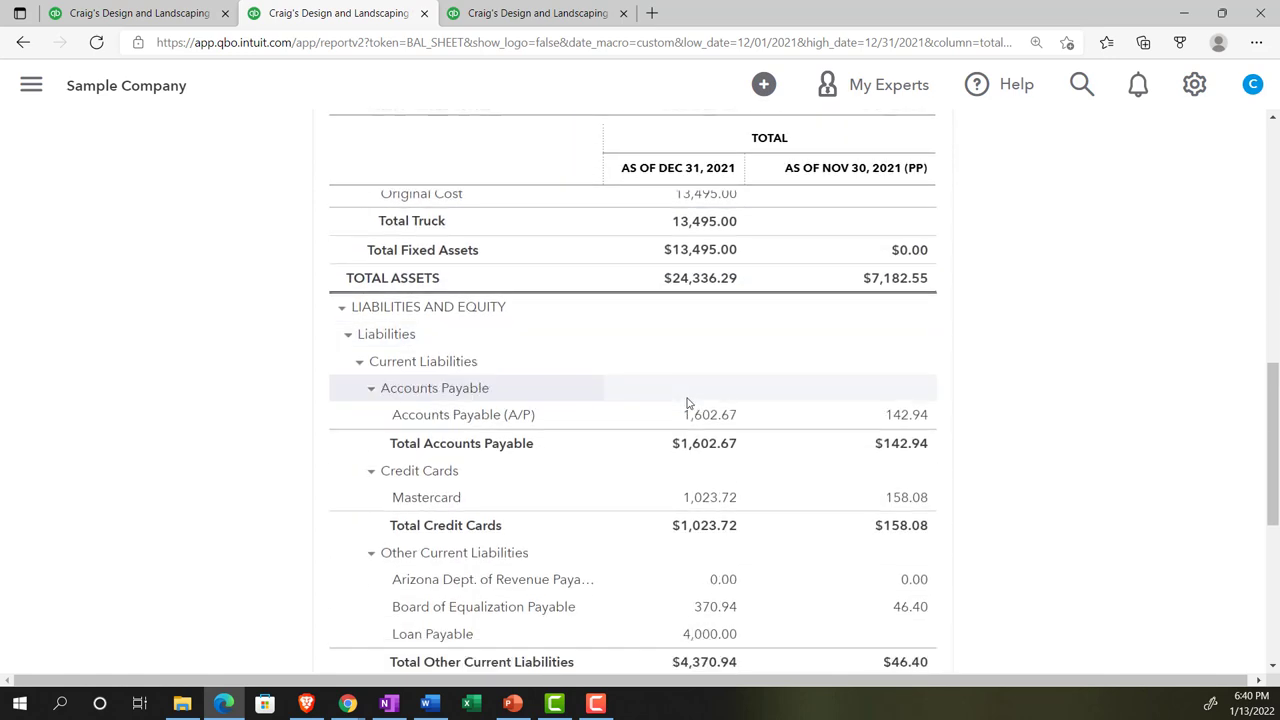
scroll(687, 403, "down", 4)
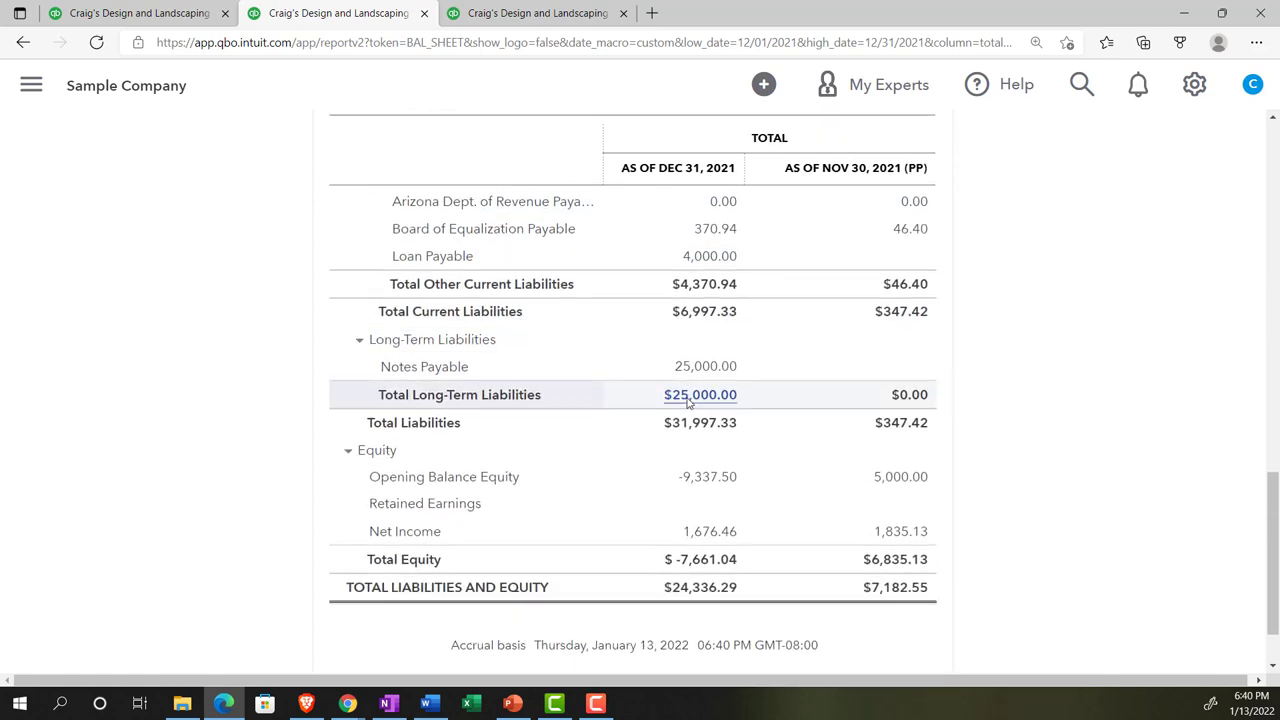
scroll(687, 403, "down", 1)
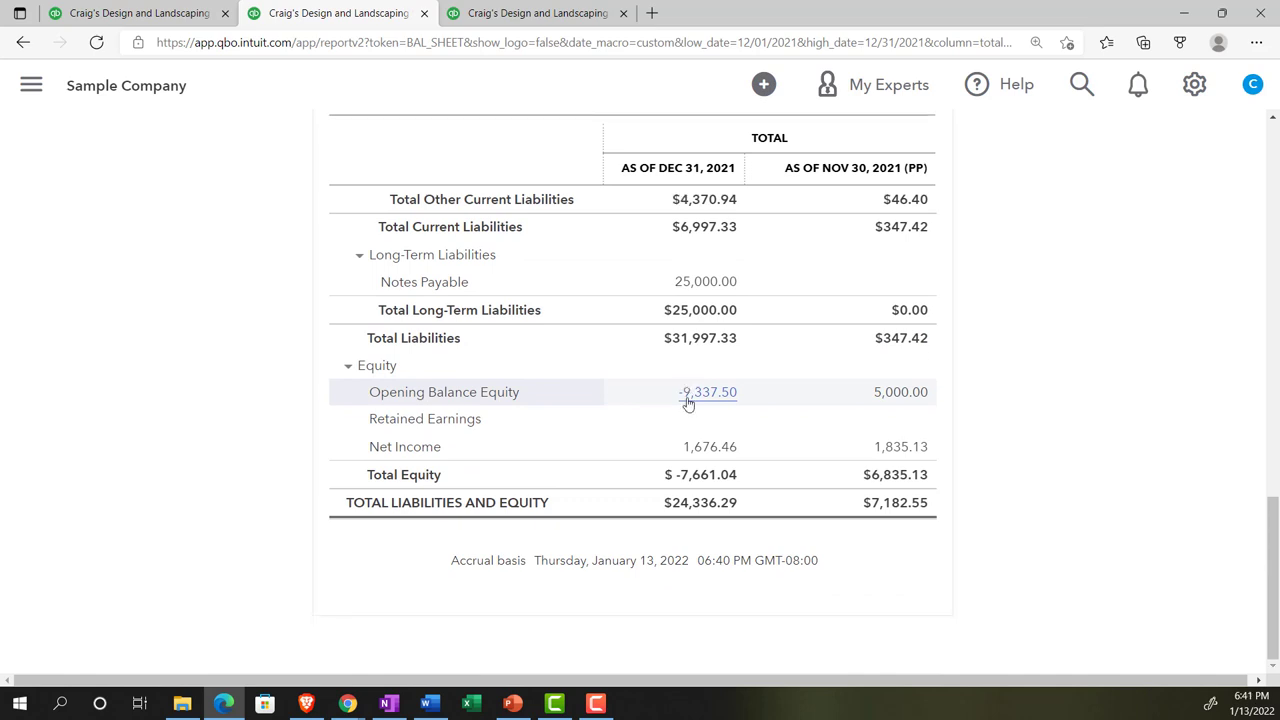
scroll(687, 403, "up", 15)
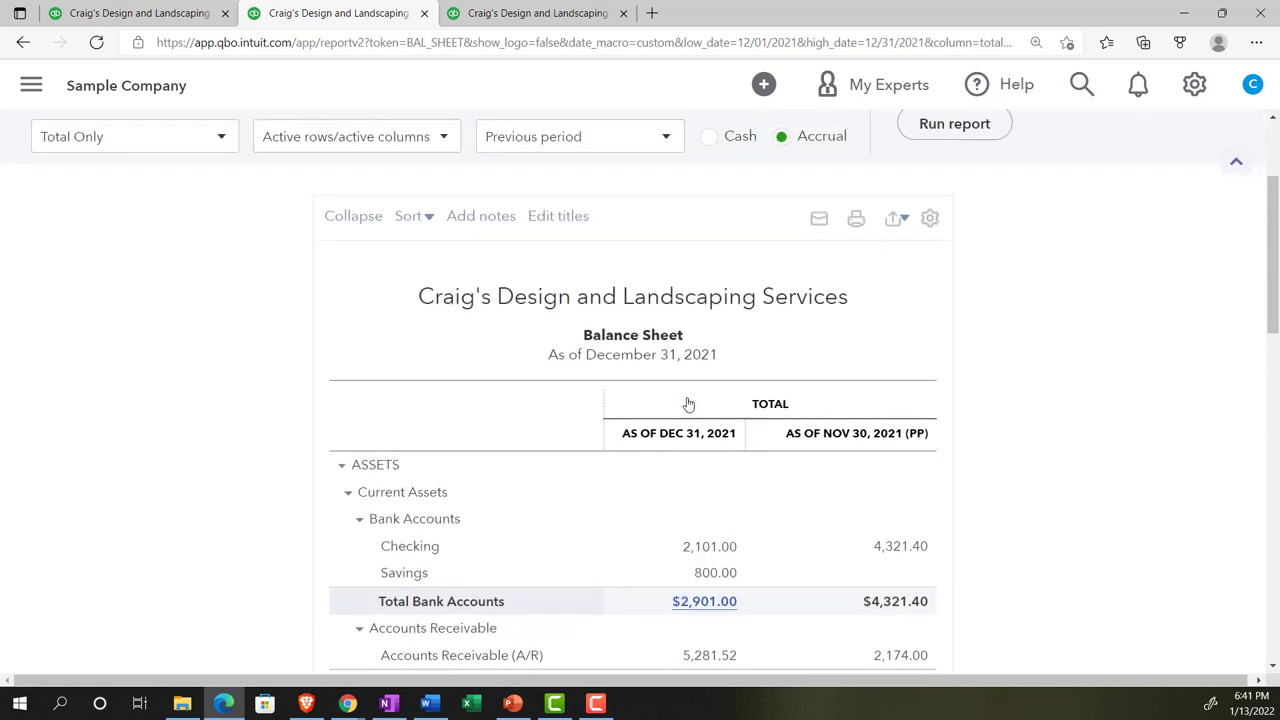
scroll(687, 403, "down", 1)
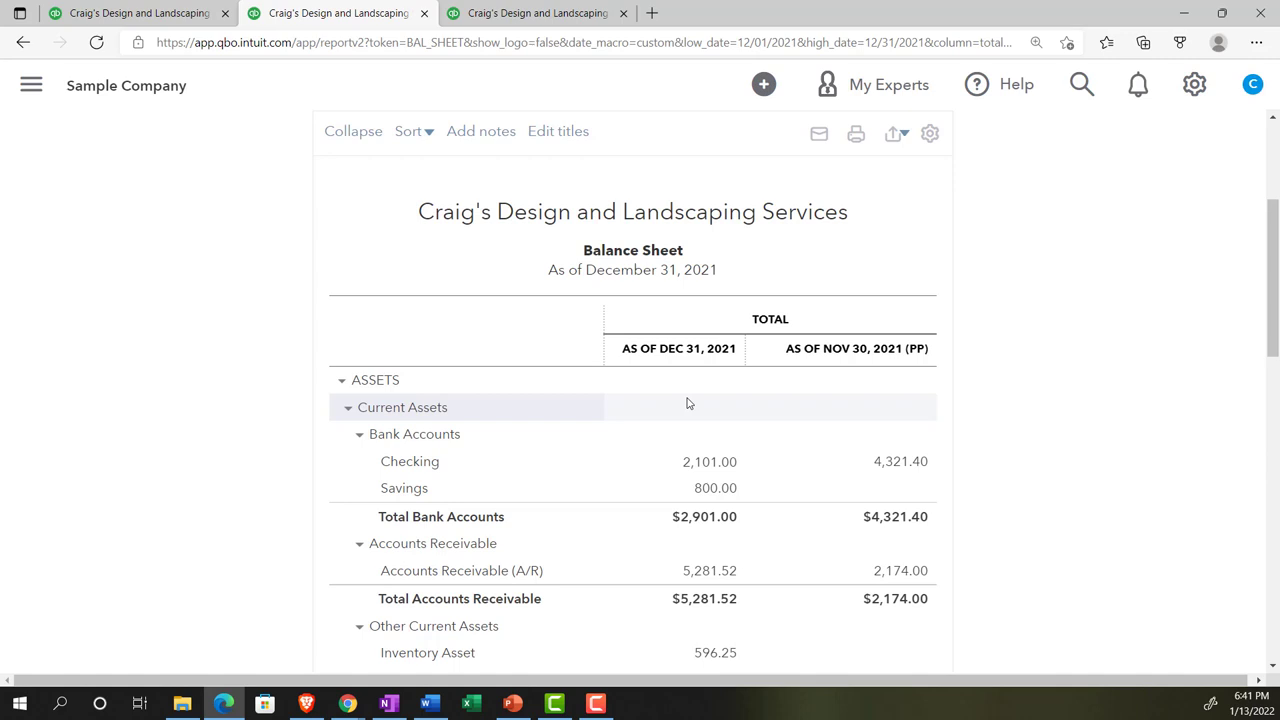
- Add the $ change column to the Previous period comparison and run the Balance Sheet
scroll(687, 403, "up", 2)
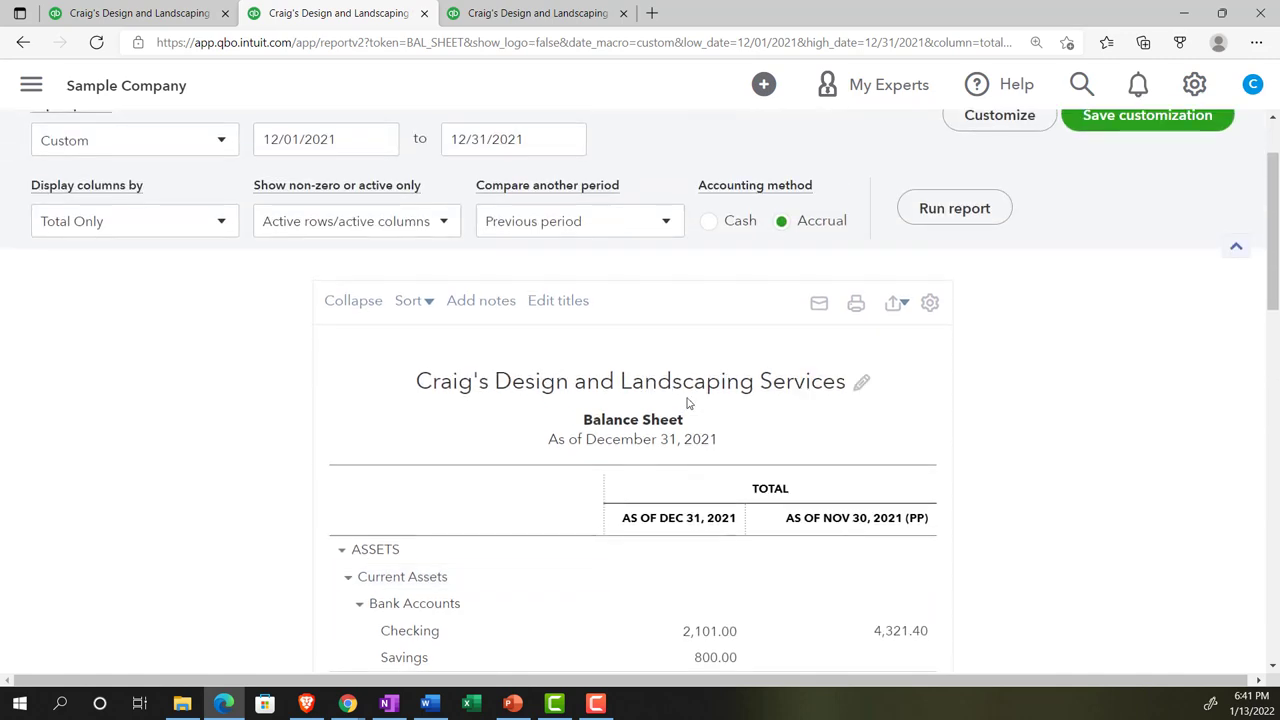
left_click(669, 222)
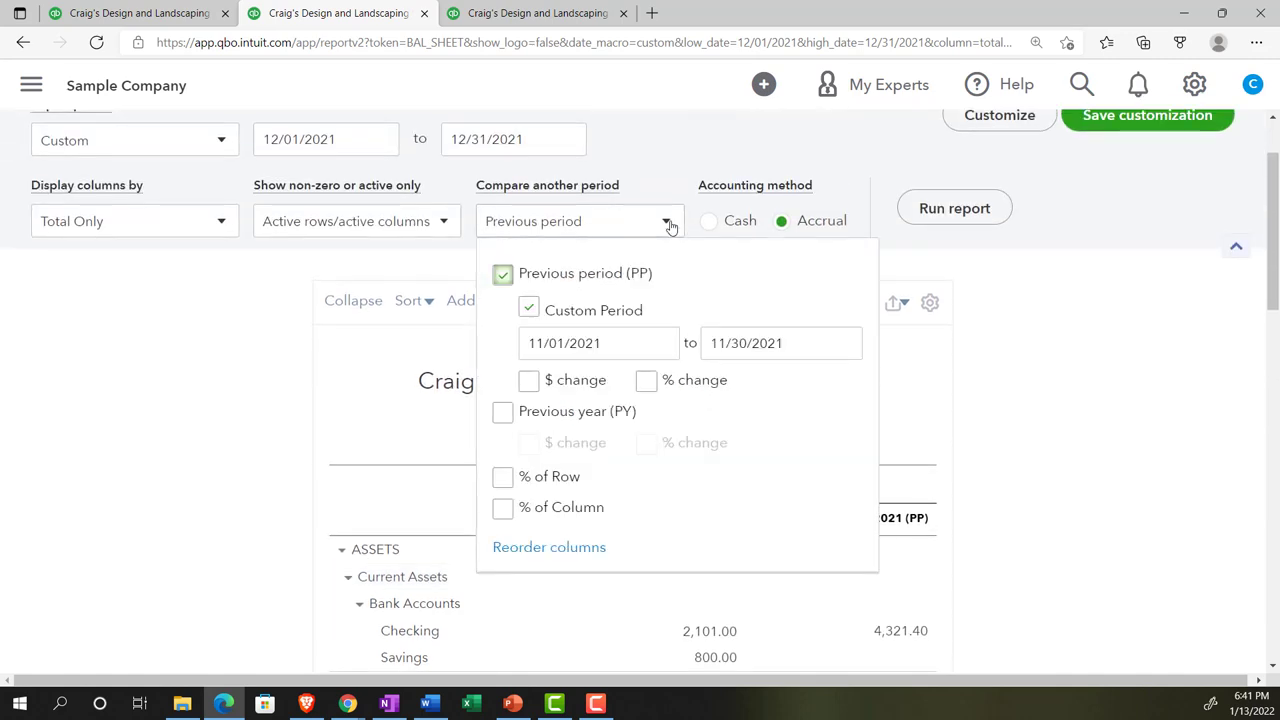
left_click(533, 387)
left_click(954, 208)
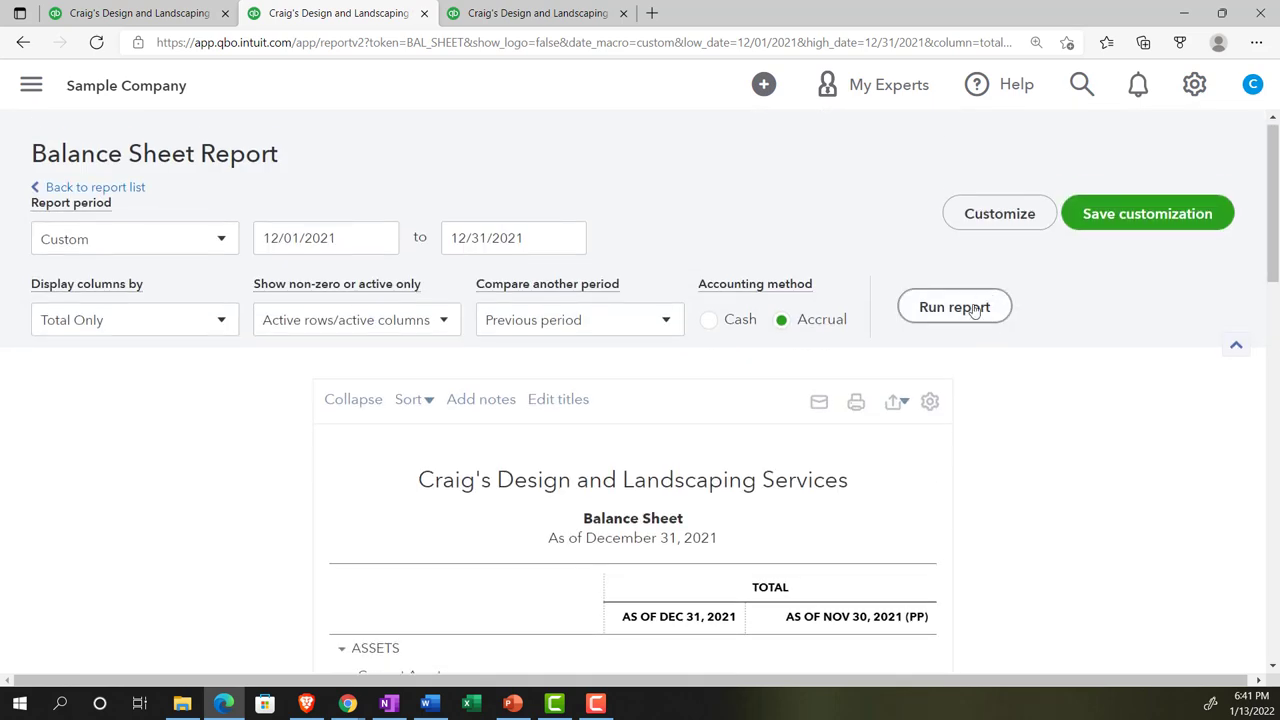
left_click(954, 307)
scroll(975, 311, "down", 2)
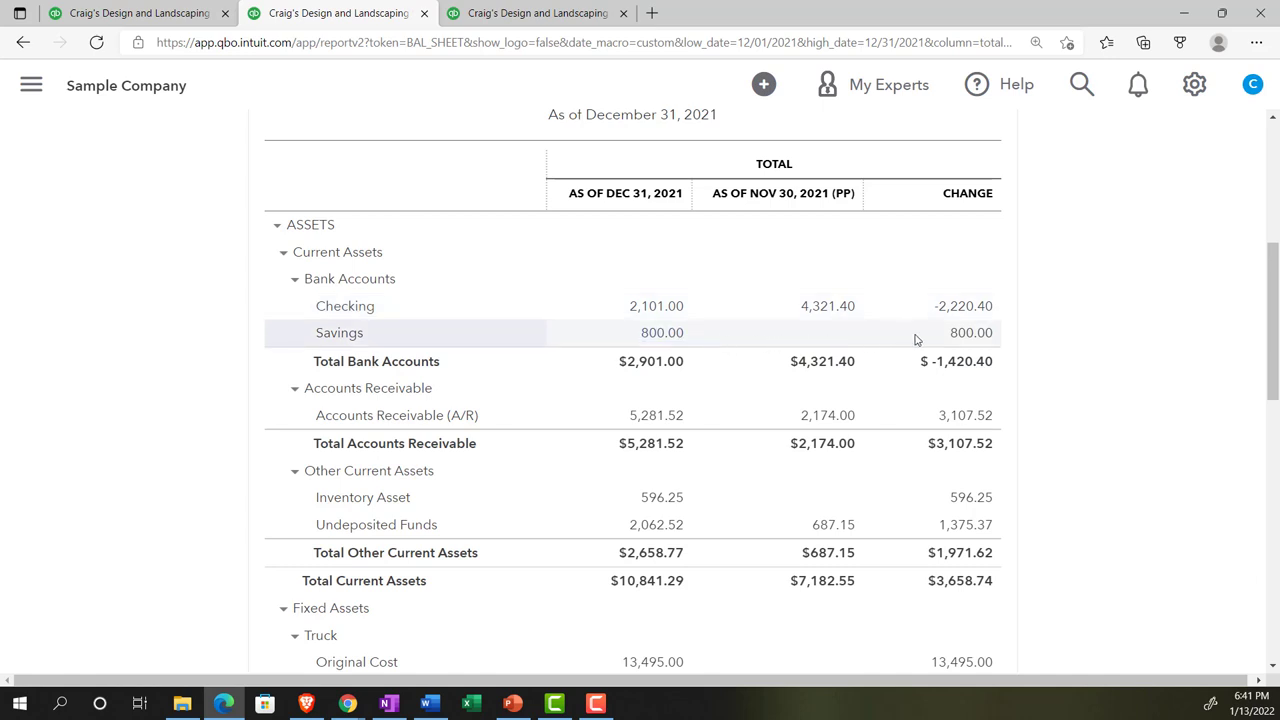
scroll(958, 333, "down", 2)
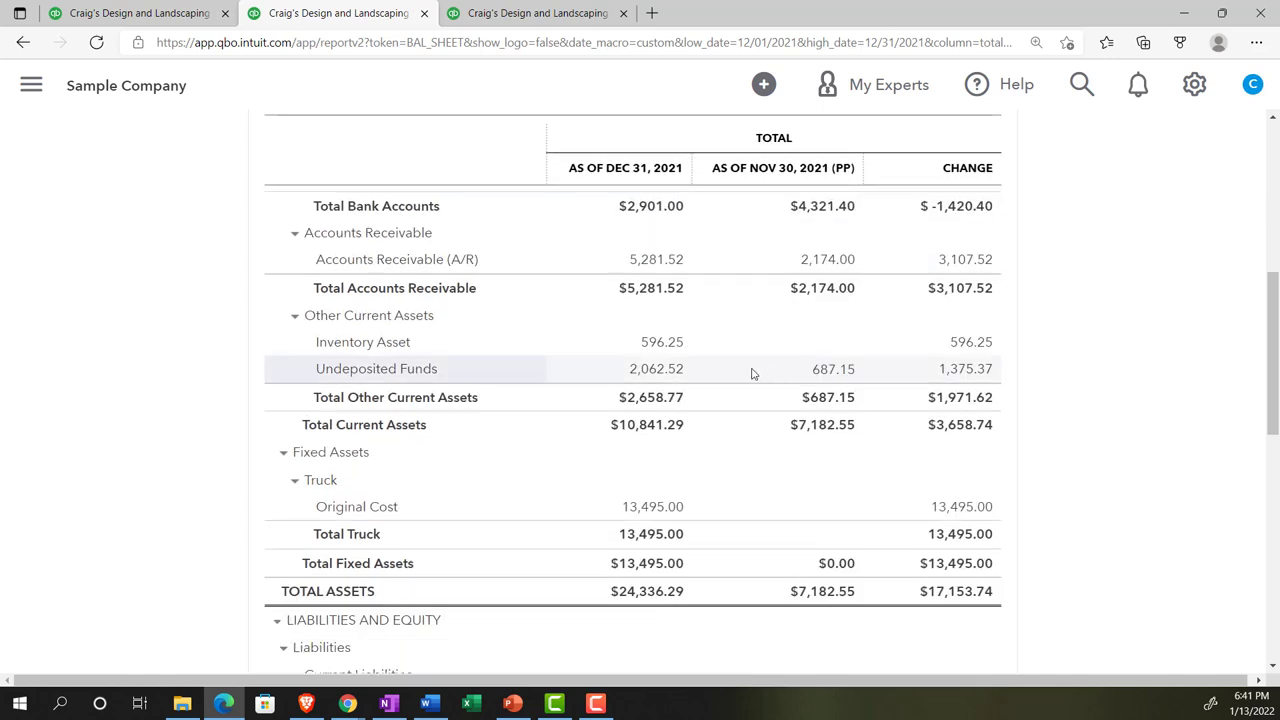
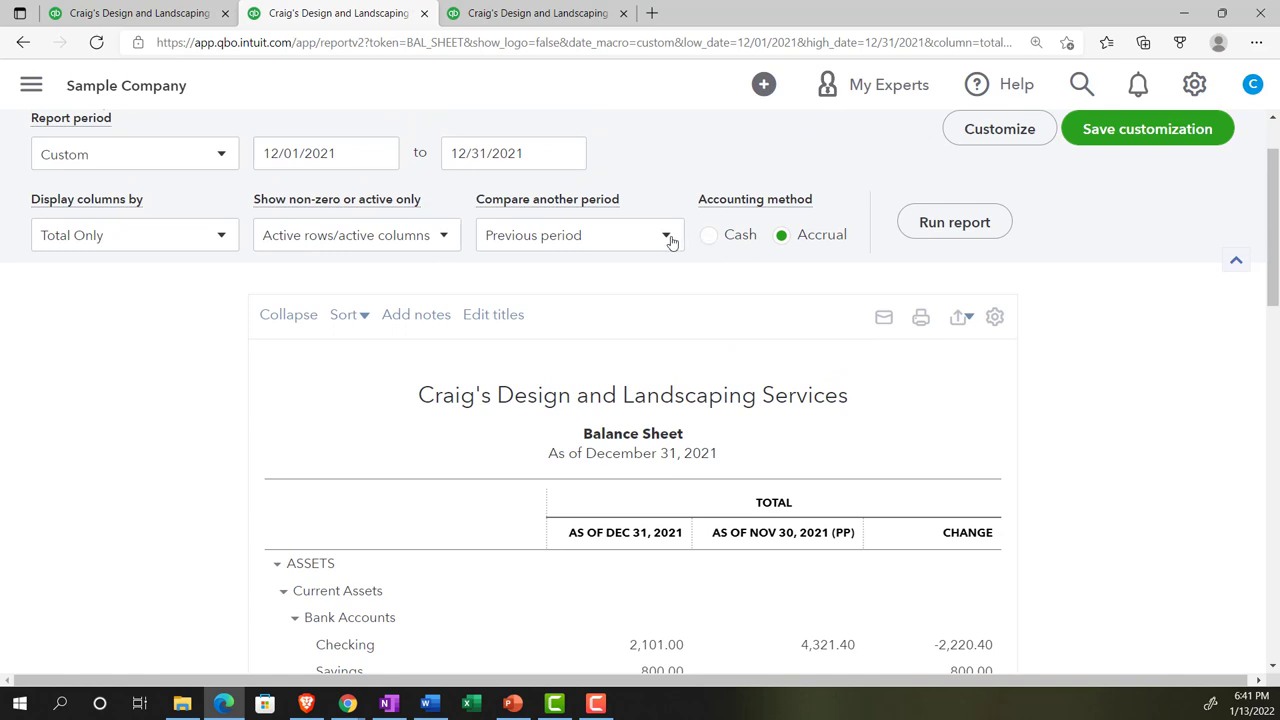
- Add the % change column to the Previous period comparison and rerun the Balance Sheet
left_click(668, 240)
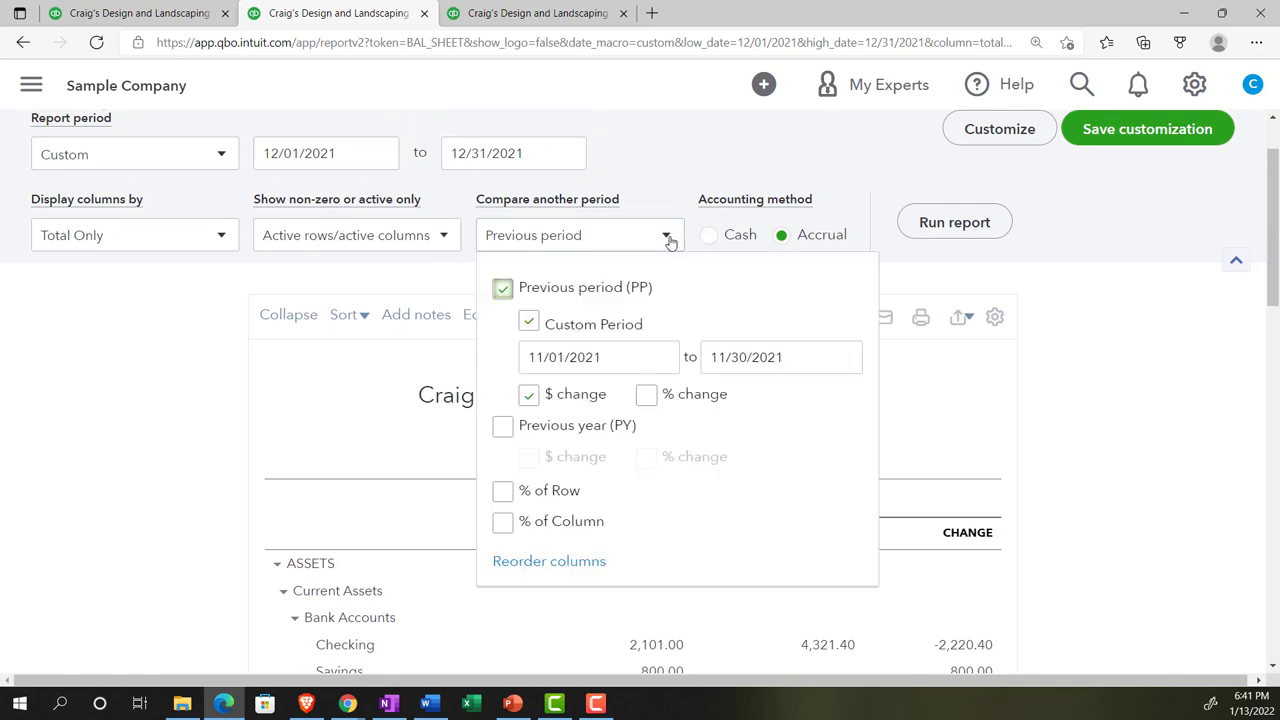
left_click(645, 398)
scroll(1131, 383, "down", 2)
scroll(1094, 323, "up", 3)
left_click(954, 307)
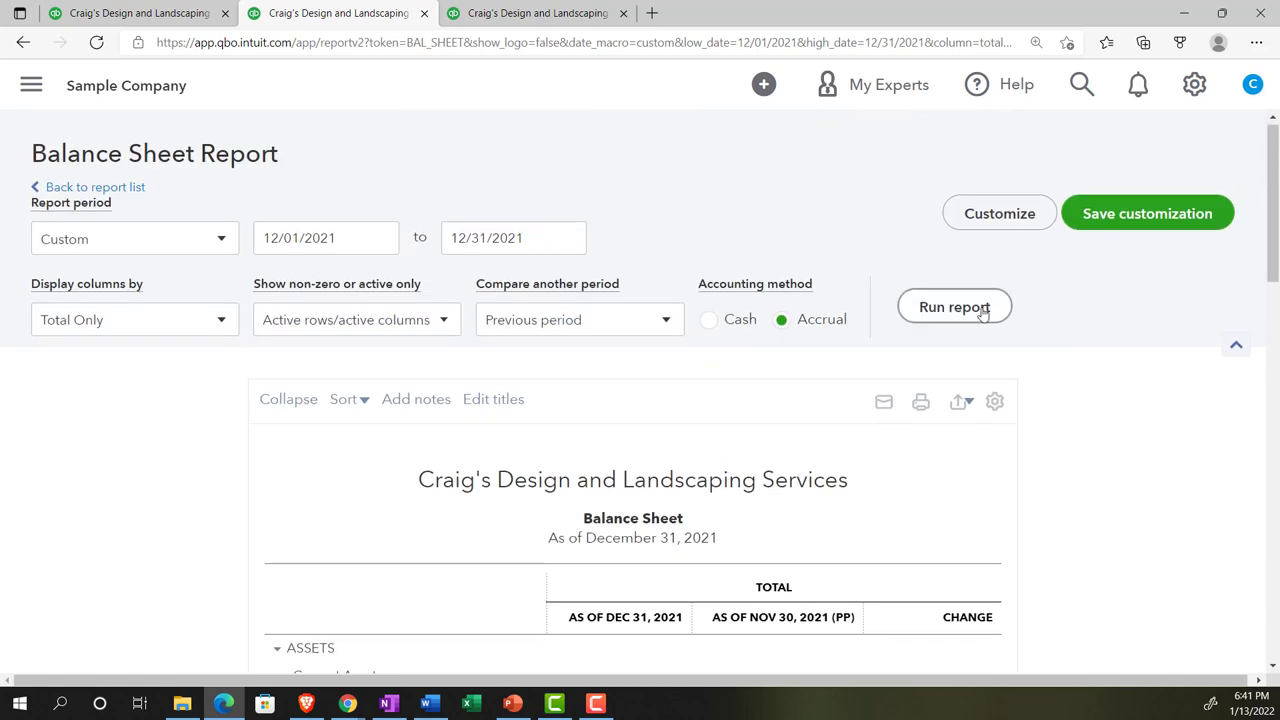
scroll(983, 315, "down", 2)
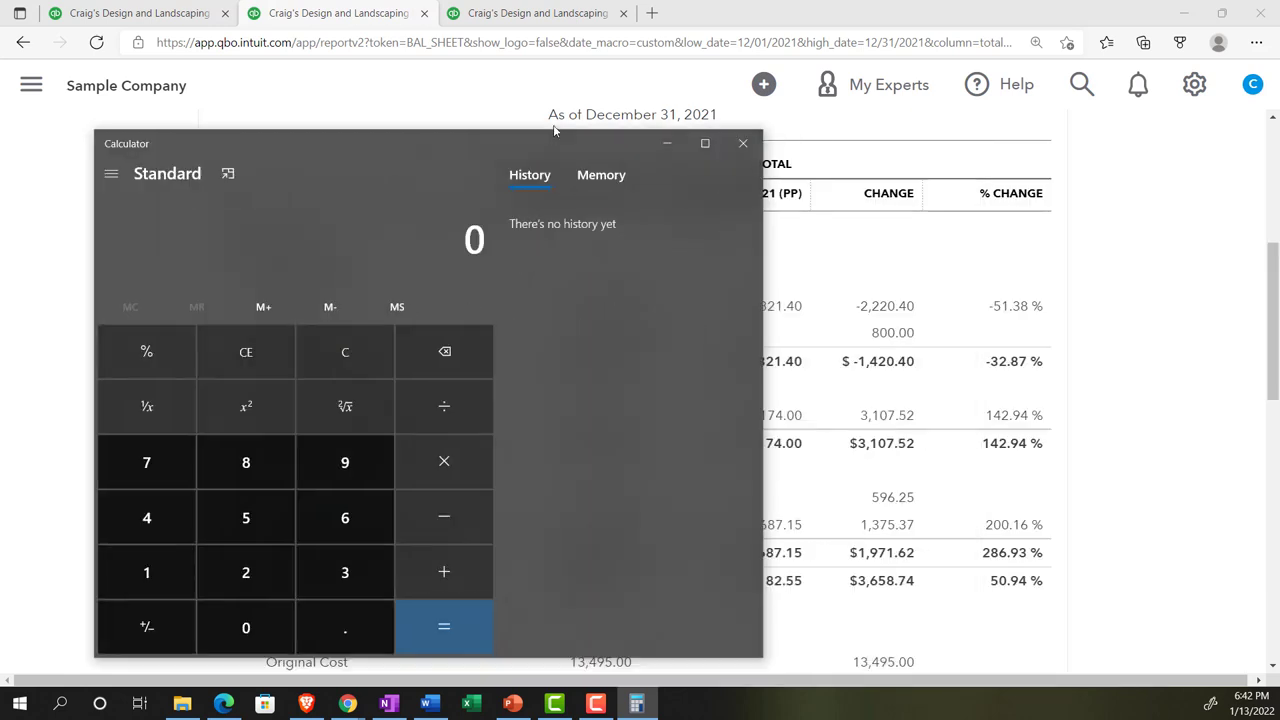
- Switch the Calculator to its compact keep-on-top view and place it just below the report's Checking row
left_click_drag(452, 146, 410, 126)
left_click(188, 150)
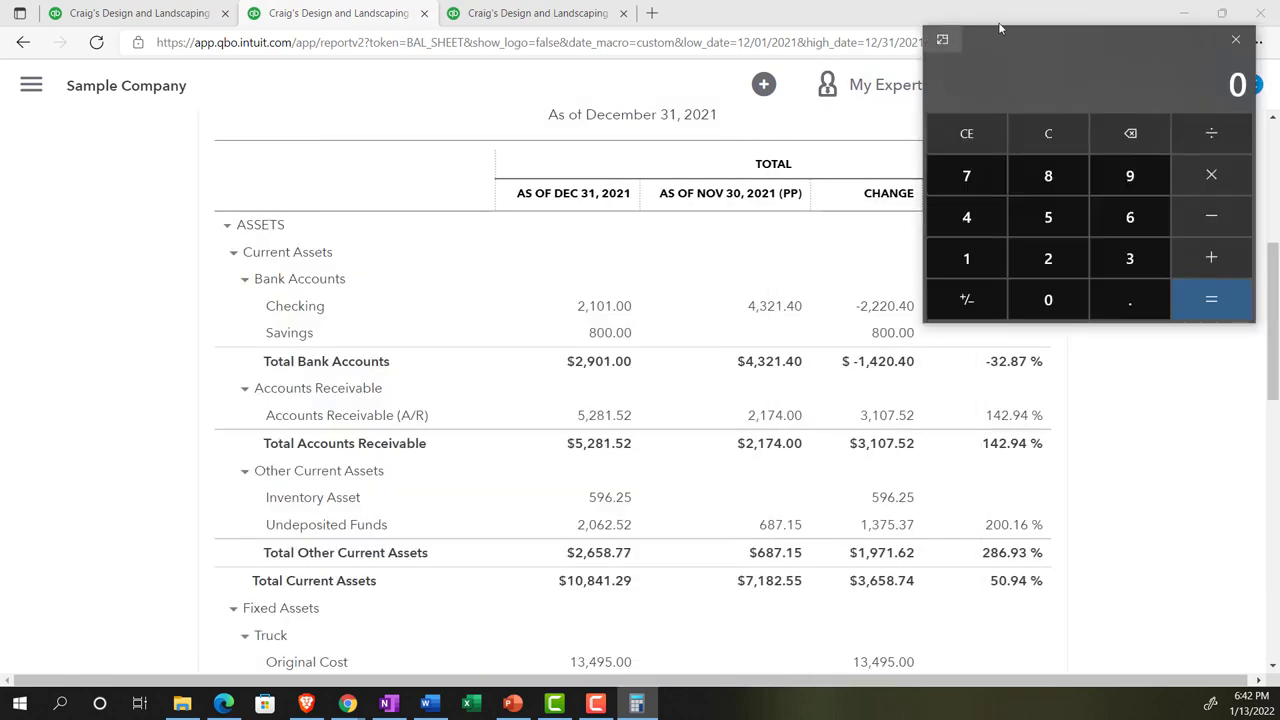
left_click_drag(1054, 53, 519, 346)
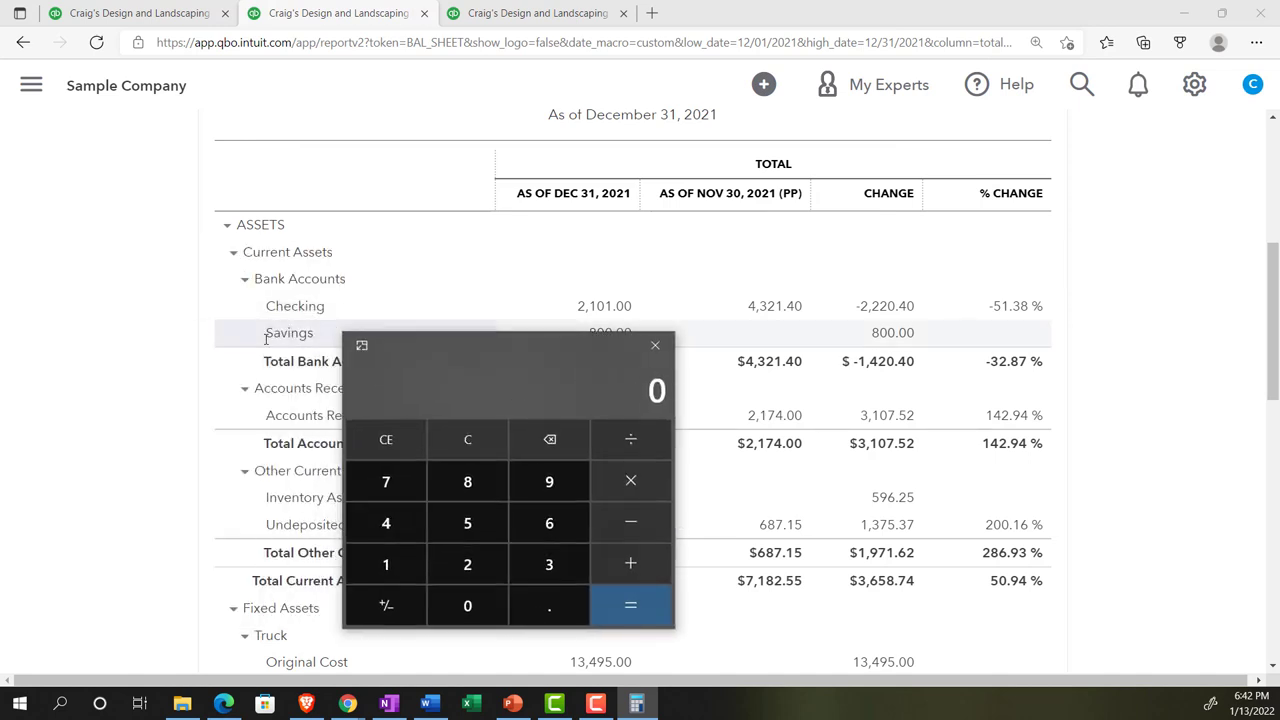
- Calculate the Checking account's dollar change in the Calculator as 2101 minus 4321.4
type("2101")
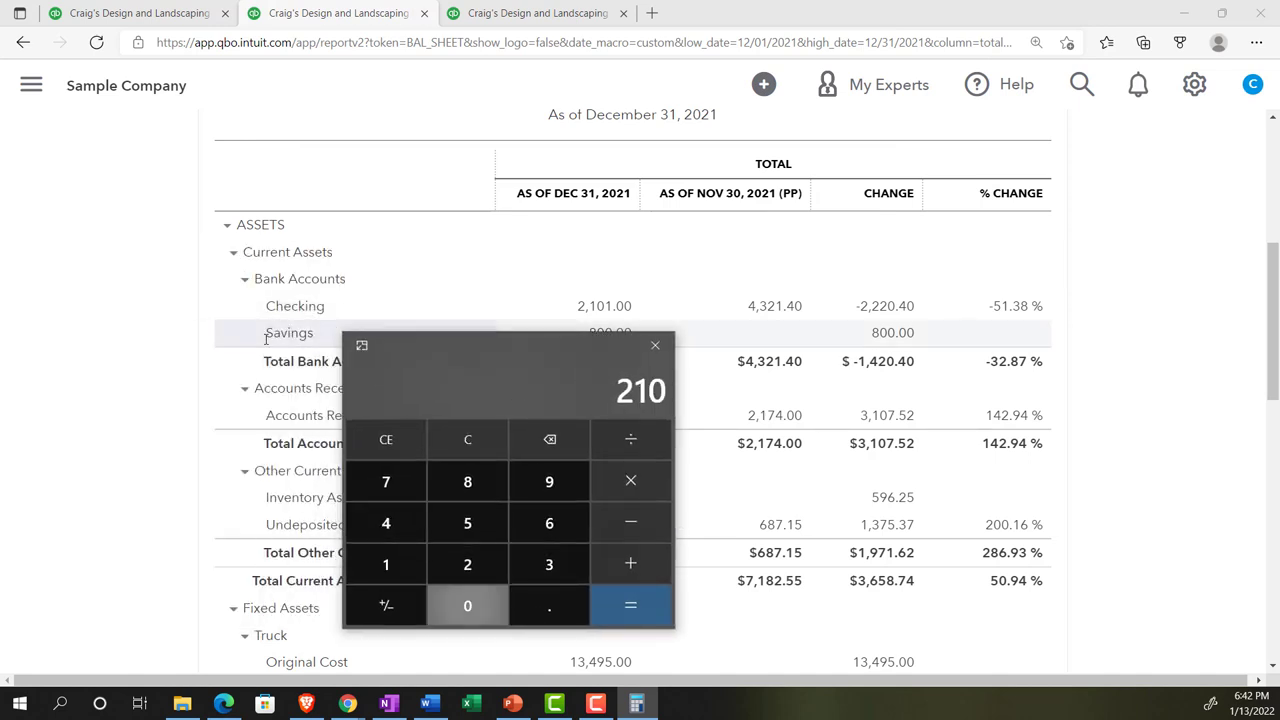
type("-4321.4")
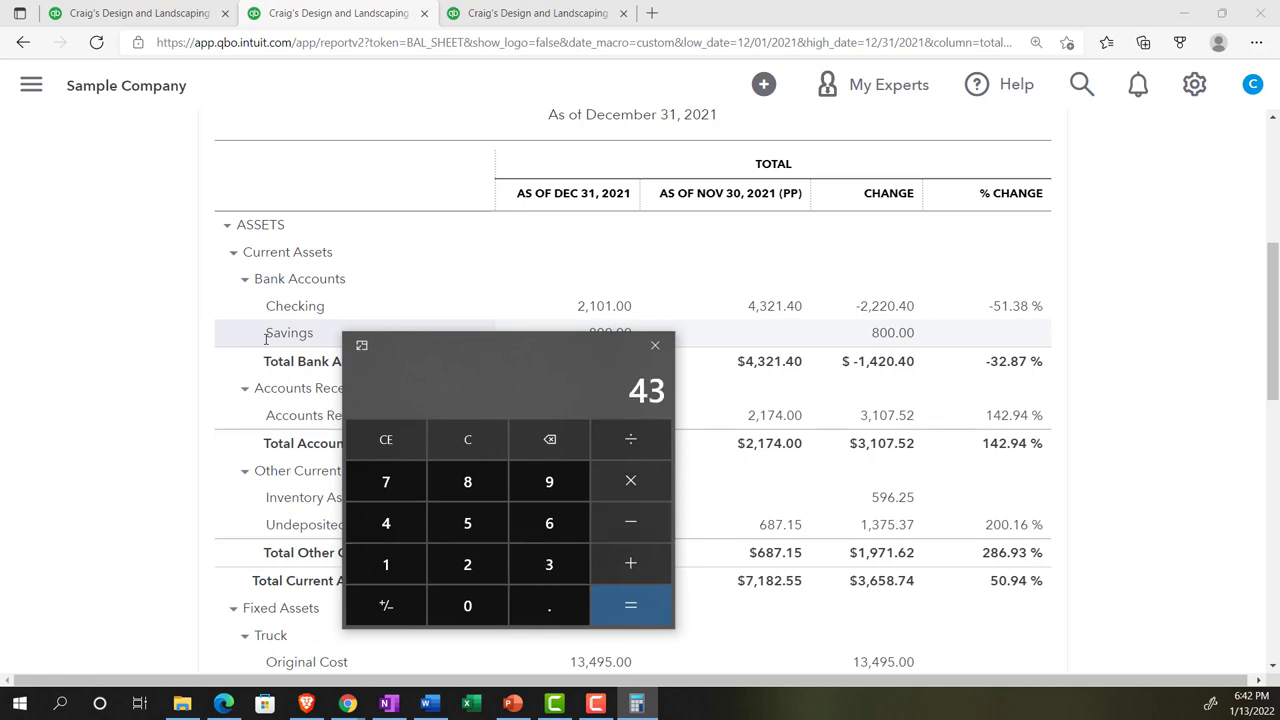
key("Return")
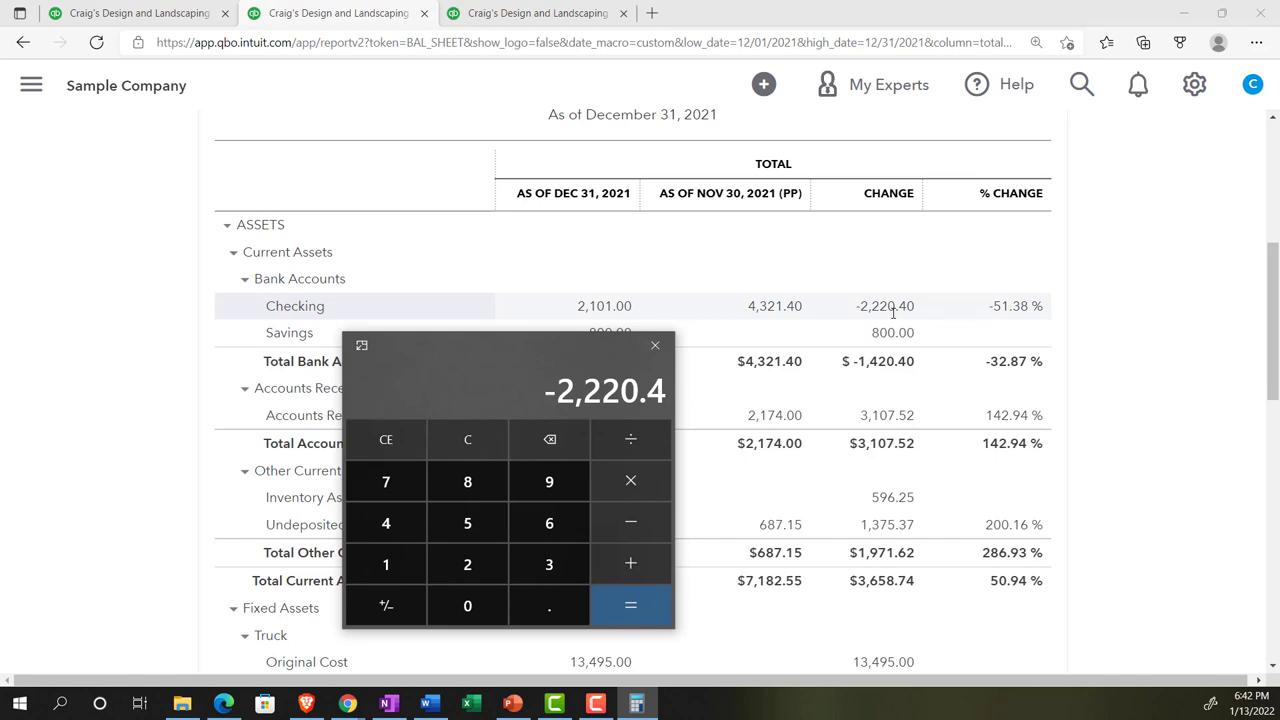
- Divide the Checking account's dollar change by 4321.4 and multiply by 100 to get its percentage change
key("slash")
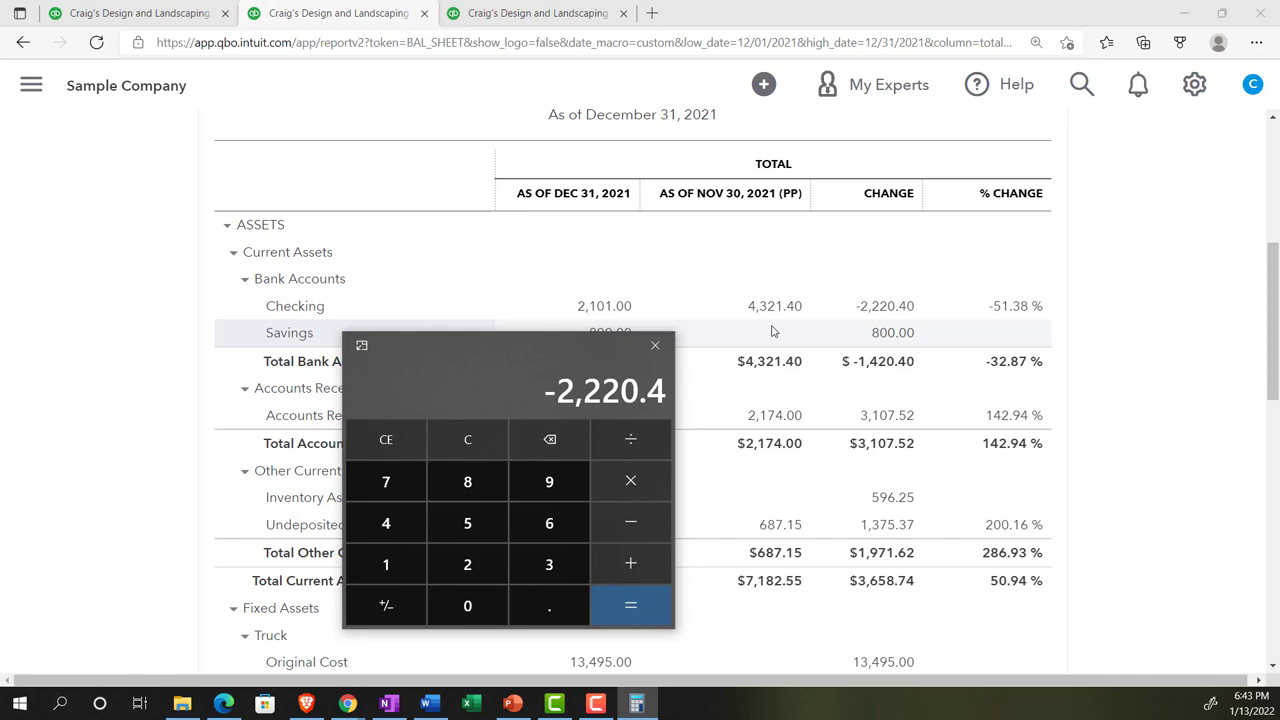
type("4")
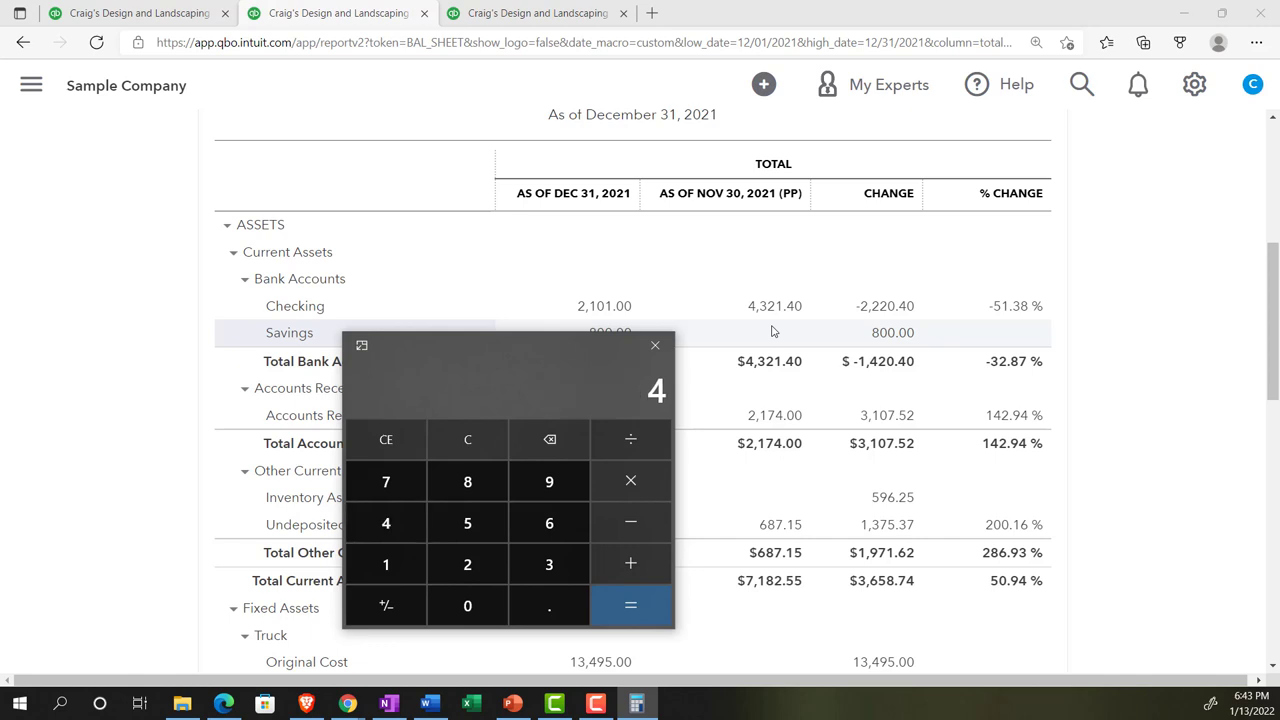
type("321.4")
key("Return")
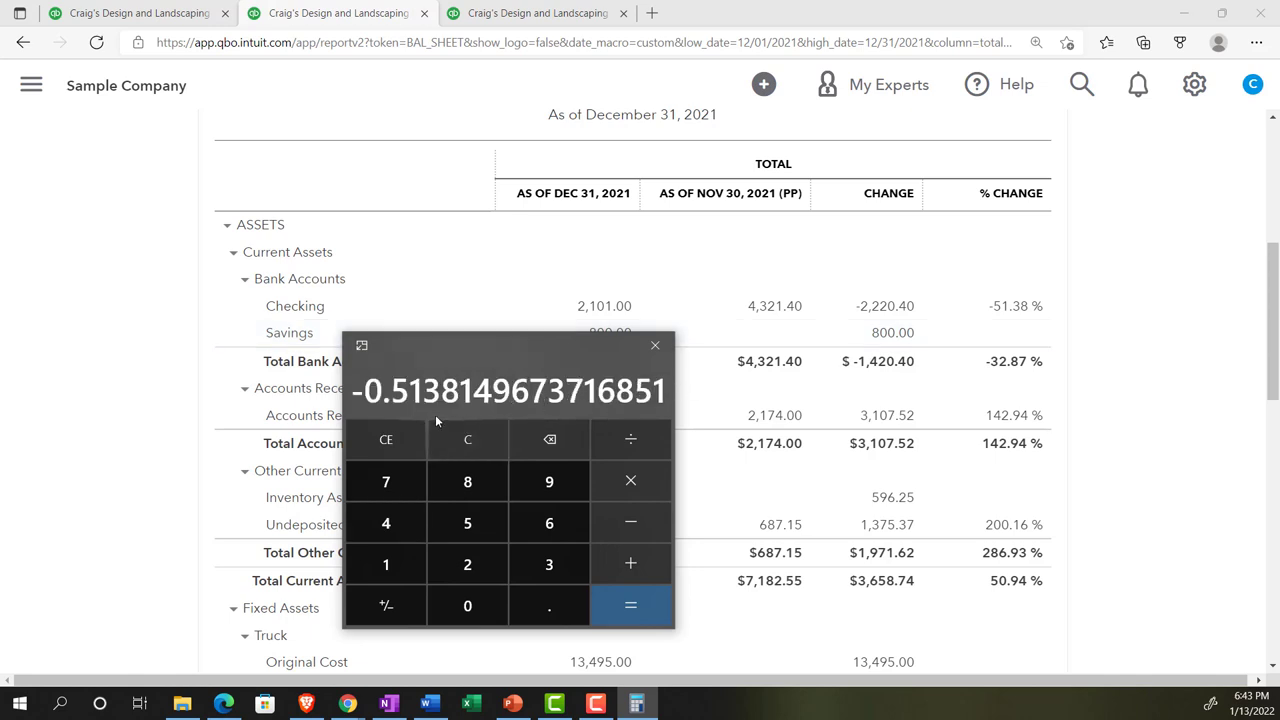
left_click(607, 482)
type("100")
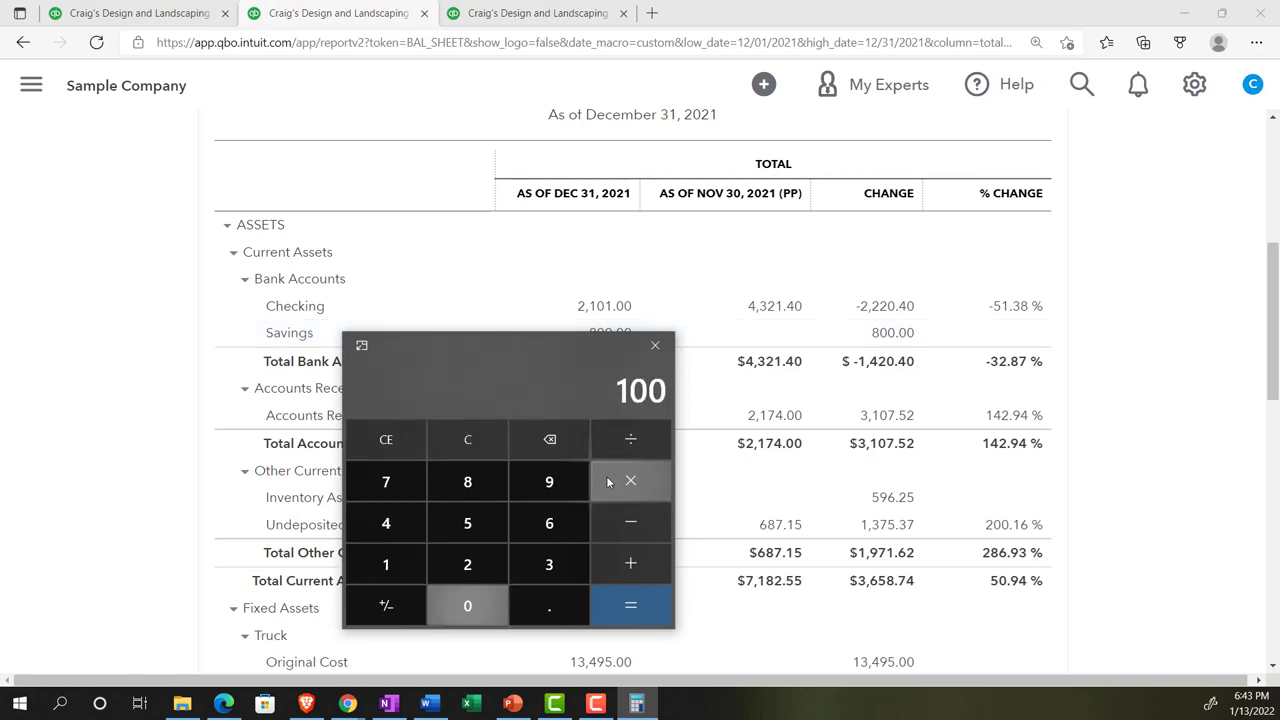
key("Return")
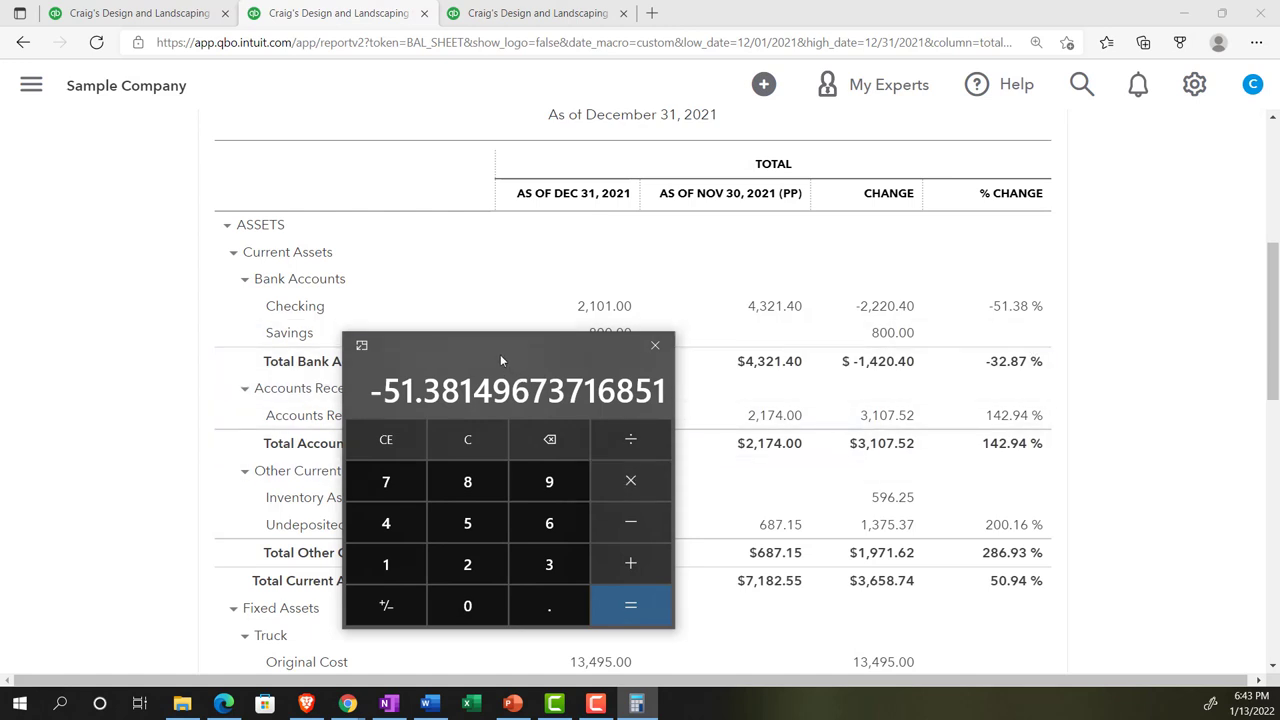
- Move the Calculator clear of the Accounts Receivable rows and calculate that account's dollar change as 5281.52 minus 2174
left_click_drag(500, 354, 690, 487)
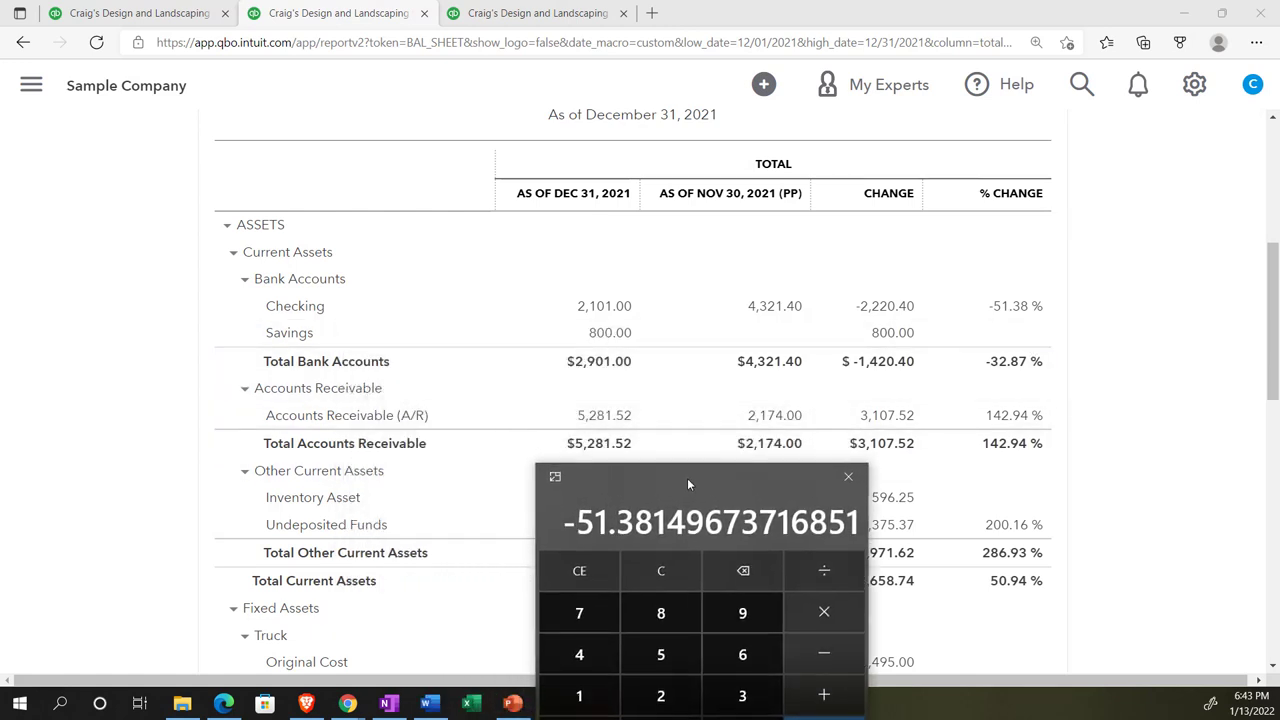
left_click(659, 571)
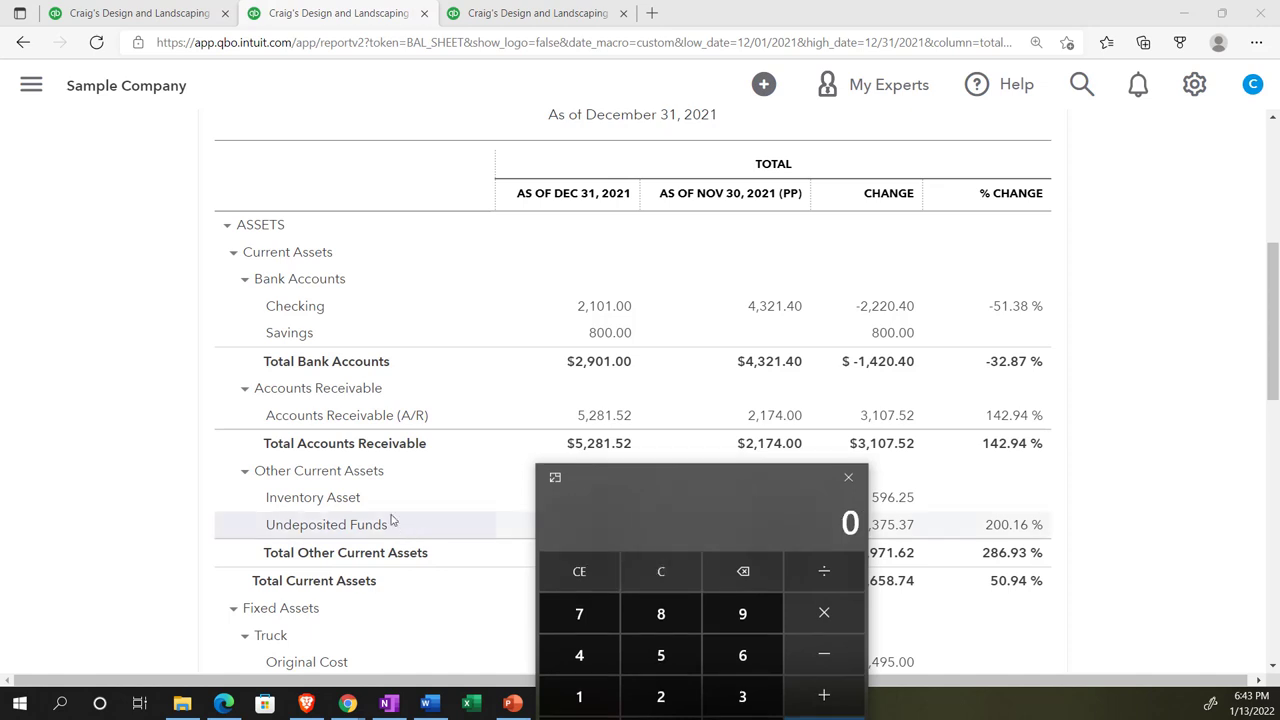
type("5281.52")
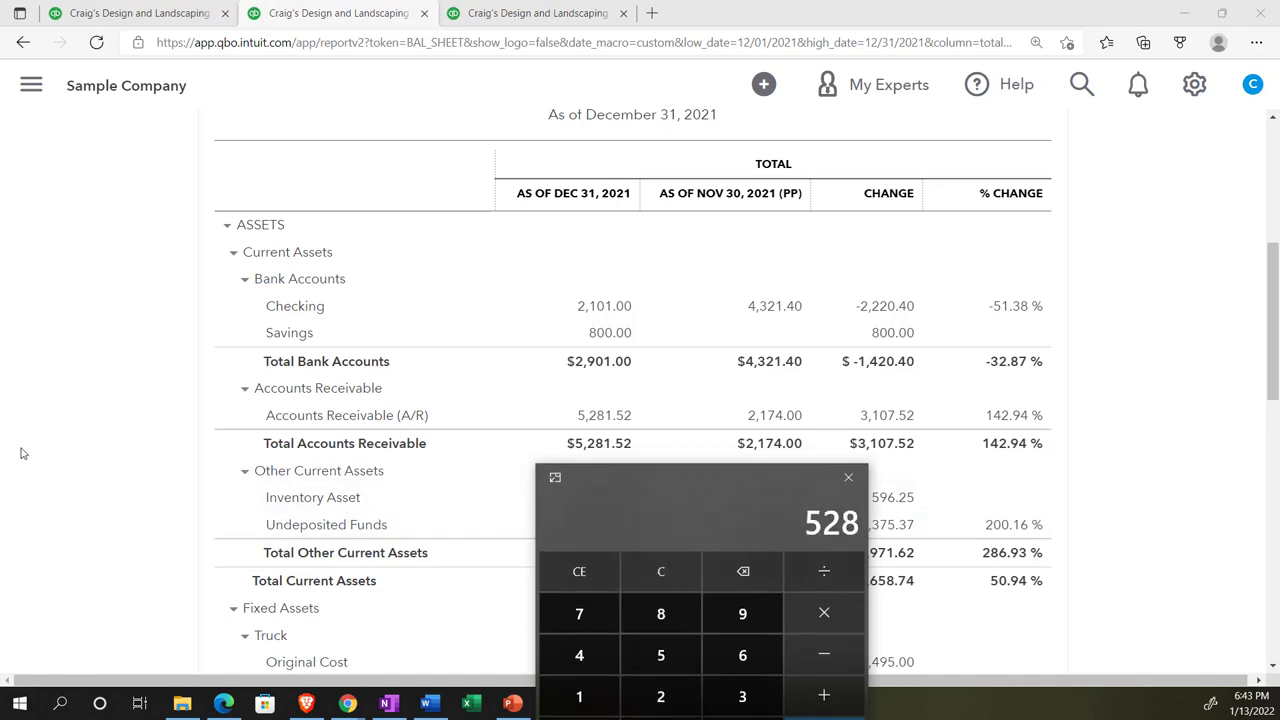
key("minus")
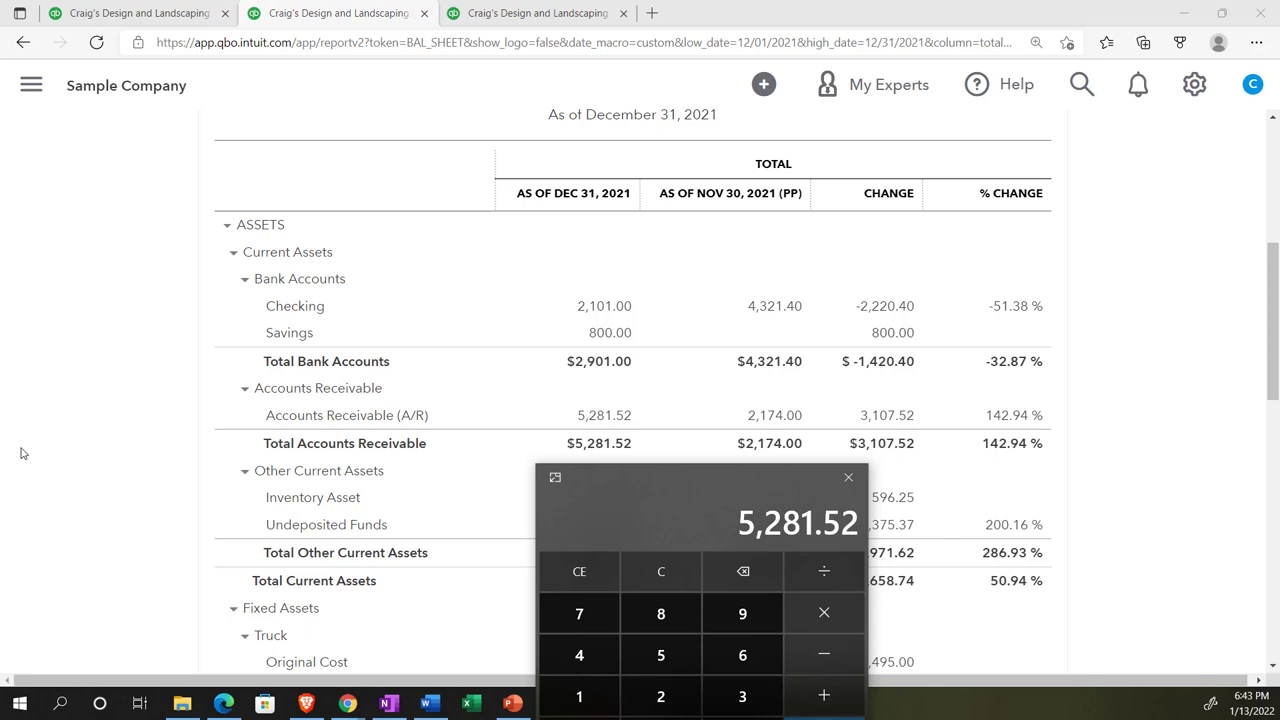
type("21741")
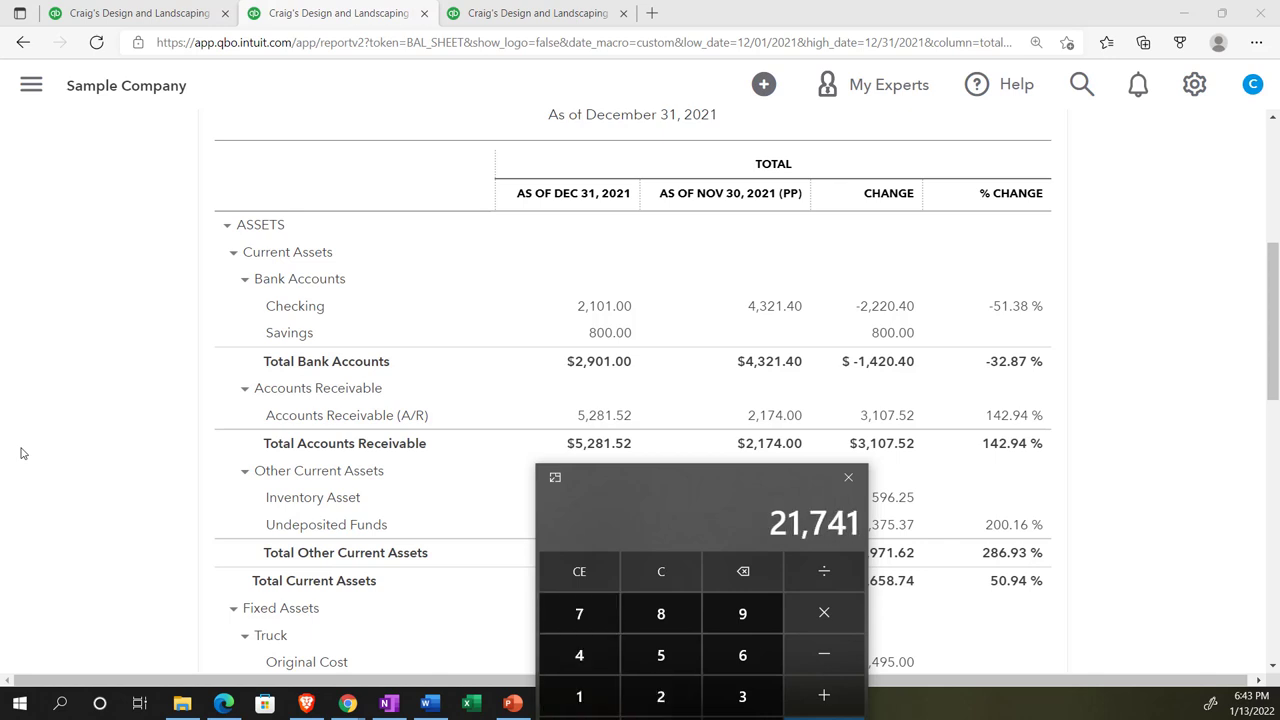
key("BackSpace")
key("Return")
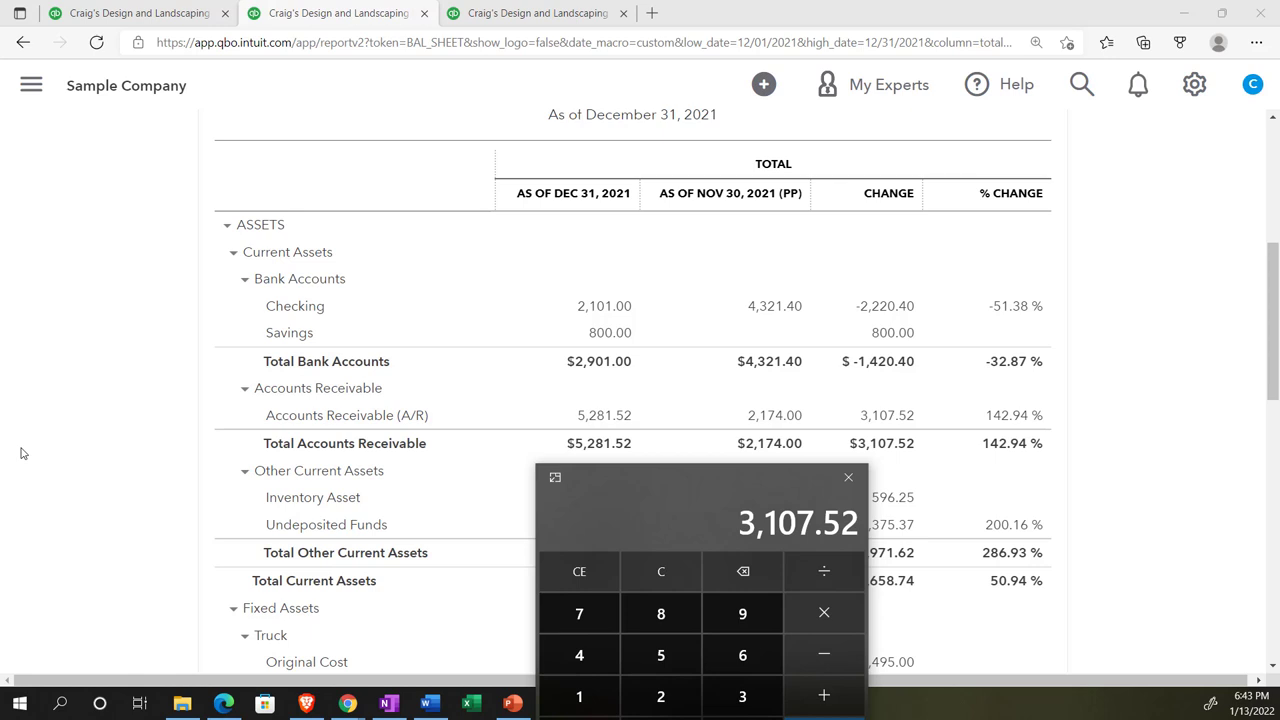
- Divide the Accounts Receivable dollar change by 2174, multiply by 100 for its percentage change, and dismiss the Calculator
key("slash")
type("2174")
key("Return")
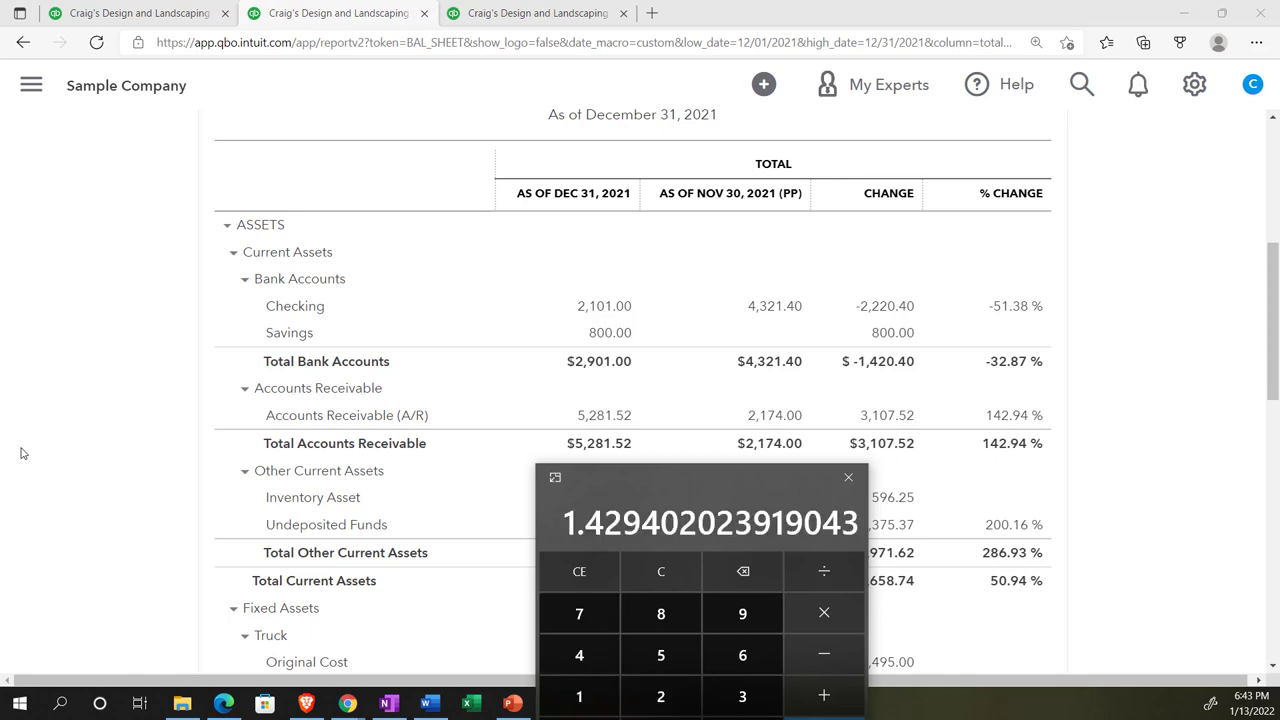
key("asterisk")
type("100")
key("Return")
key("alt+F4")
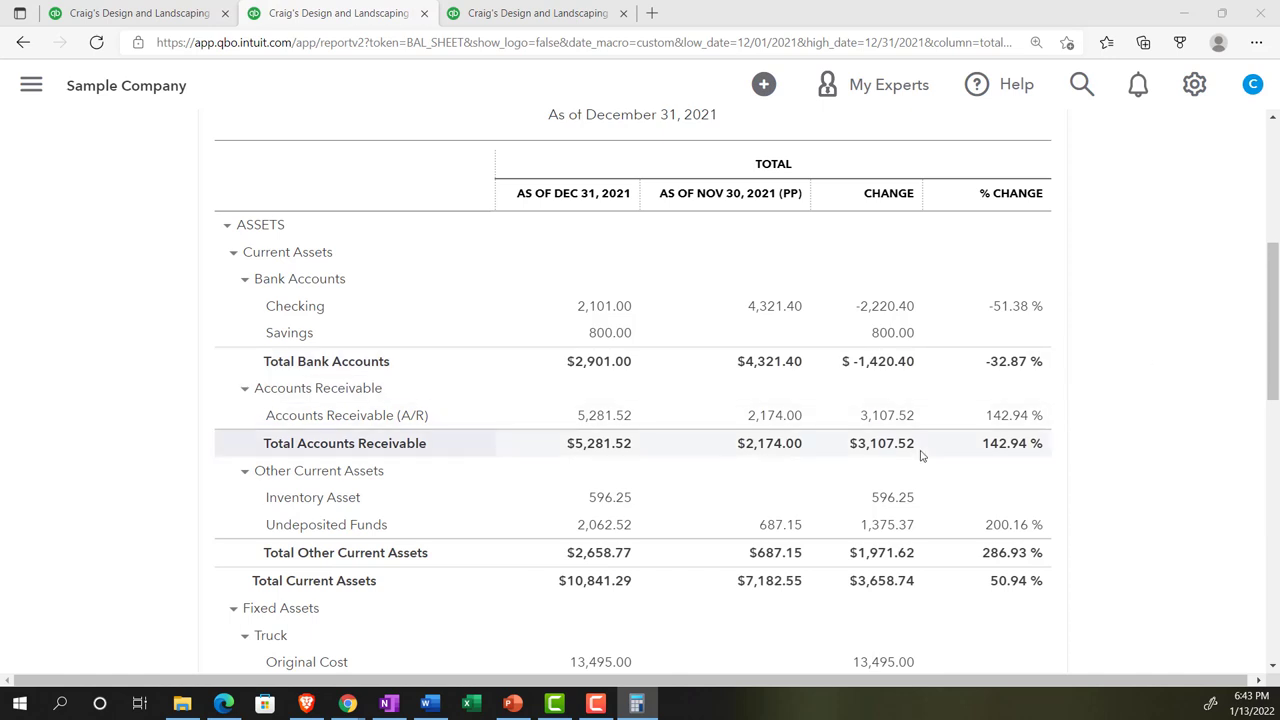
- Review the change and % change columns from current assets down to total liabilities and equity, and close the Calculator
scroll(922, 456, "down", 2)
scroll(922, 456, "down", 1)
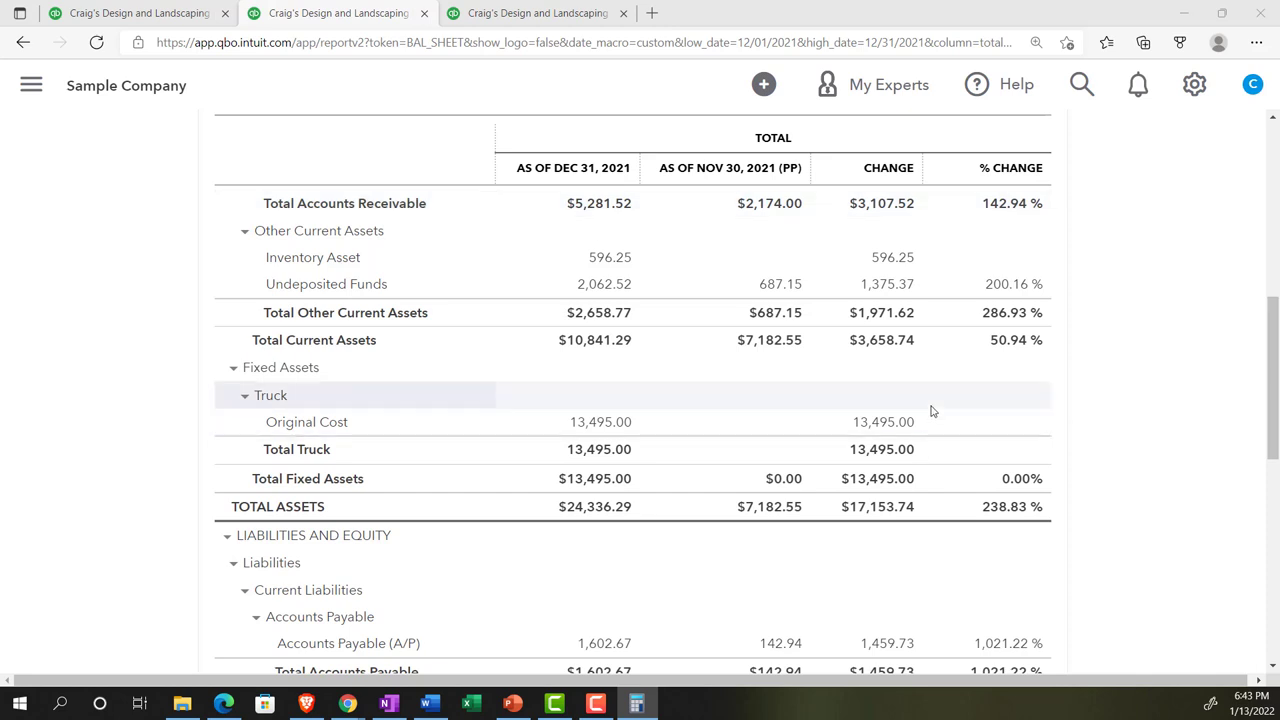
scroll(932, 410, "down", 8)
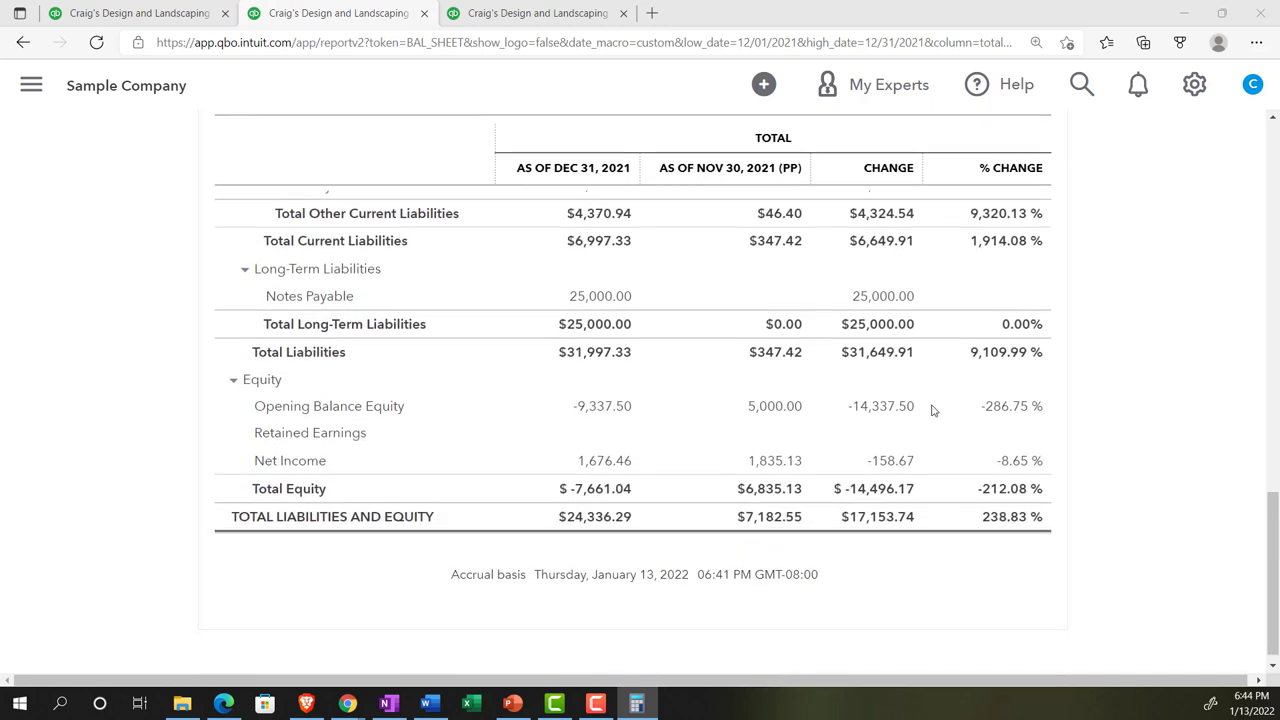
scroll(932, 410, "up", 10)
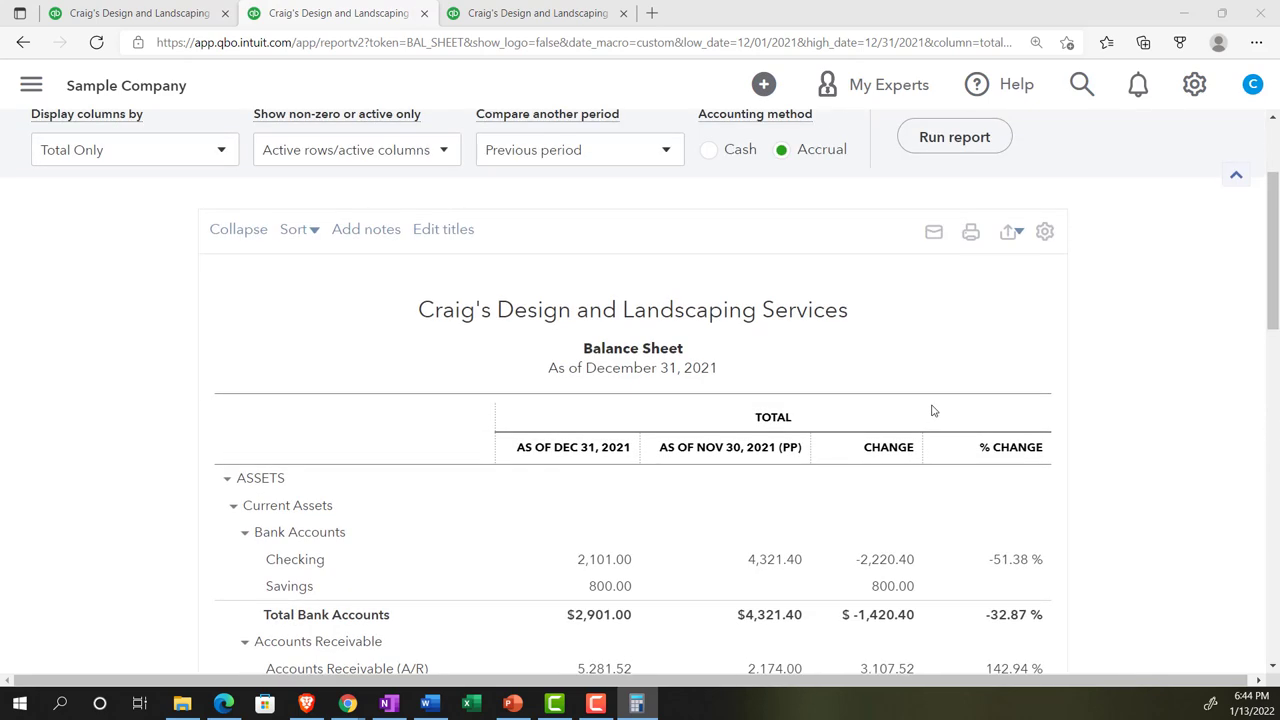
scroll(932, 410, "up", 1)
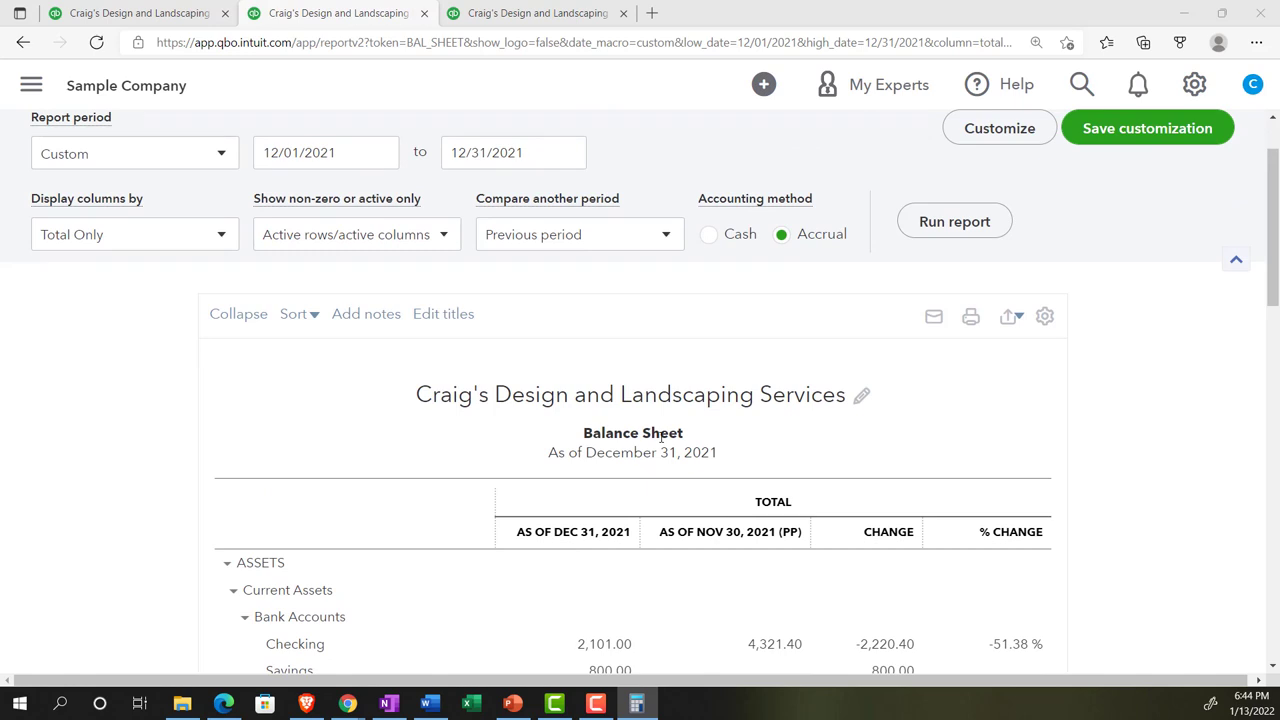
scroll(662, 455, "down", 1)
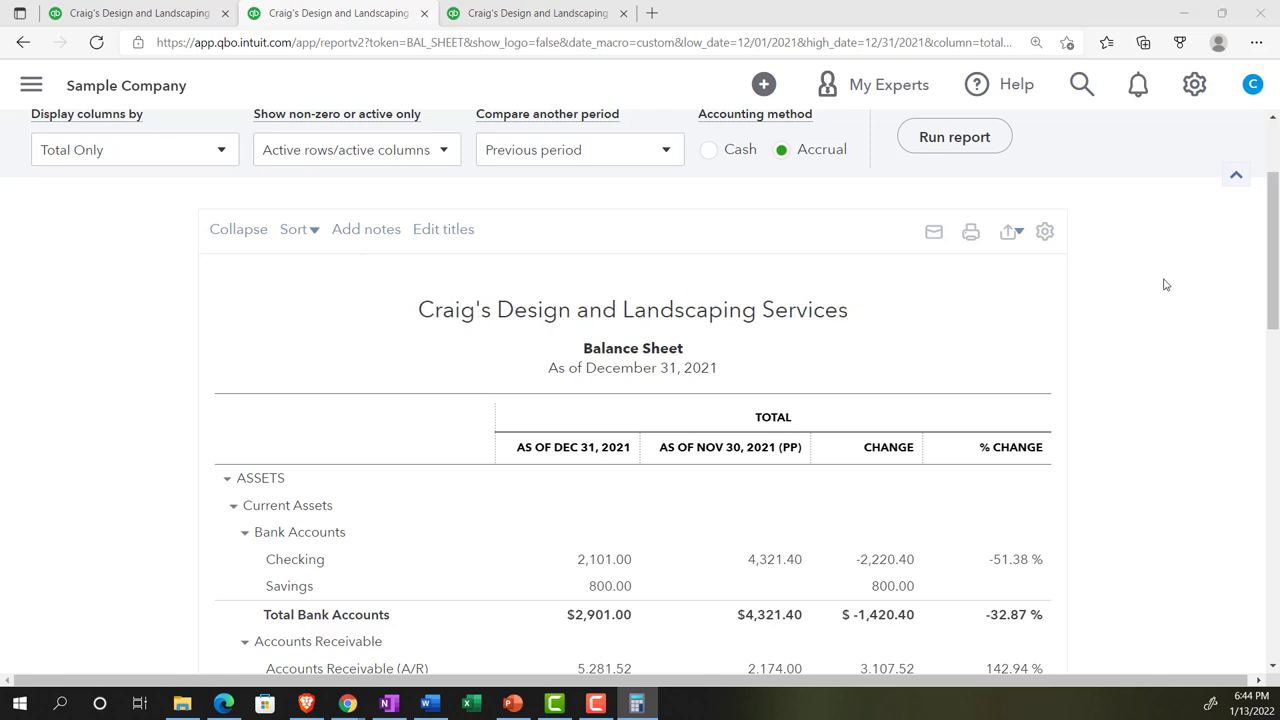
key("alt+F4")
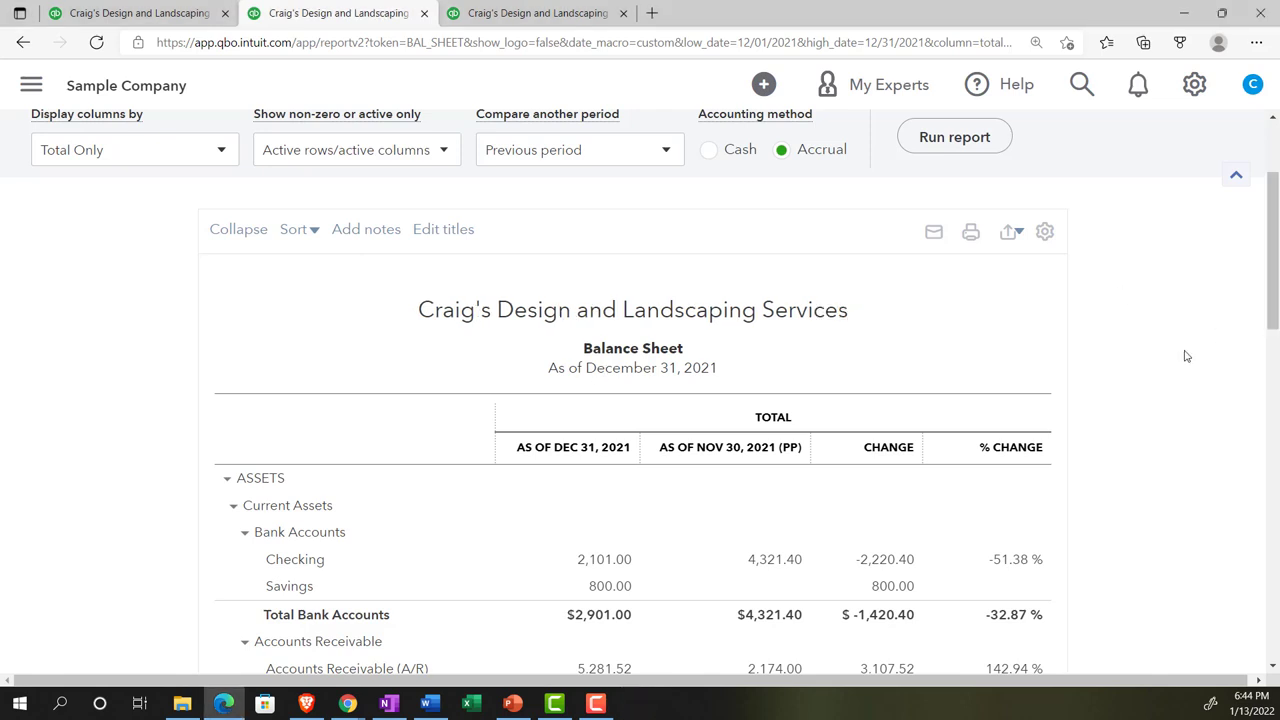
- Rename the report title as Comparative Balance Sheet
left_click(636, 349)
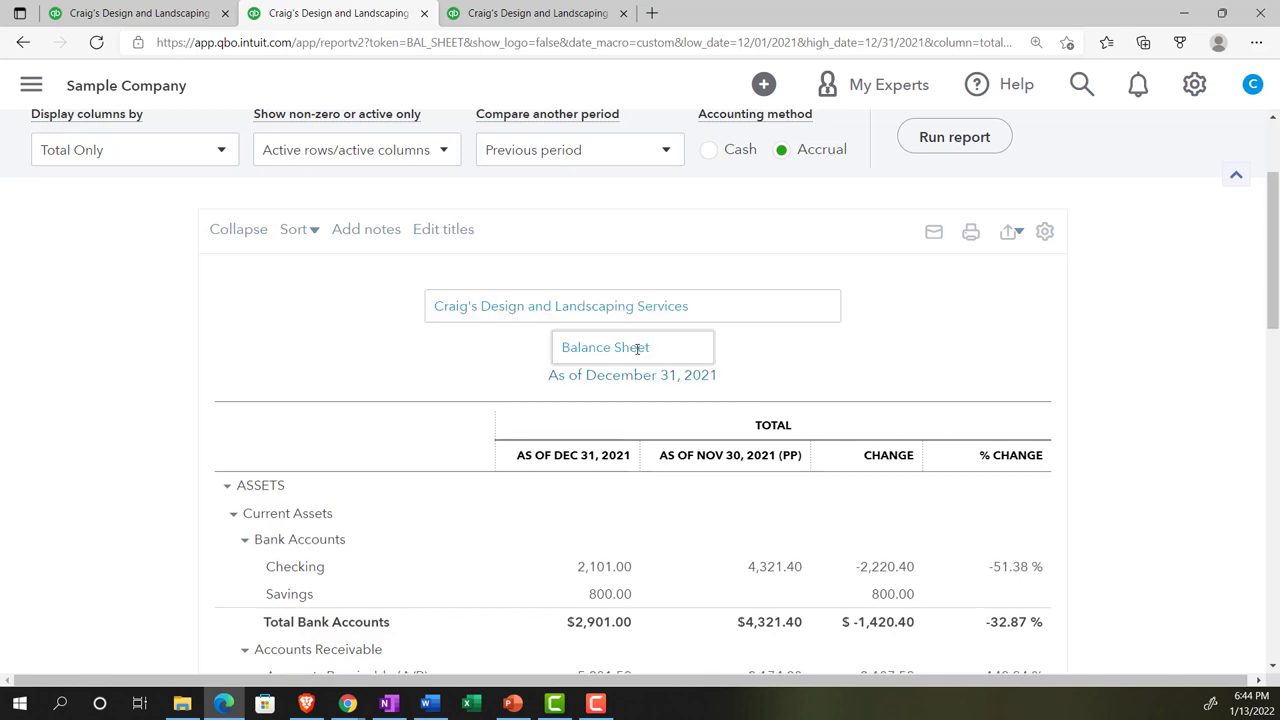
left_click(558, 345)
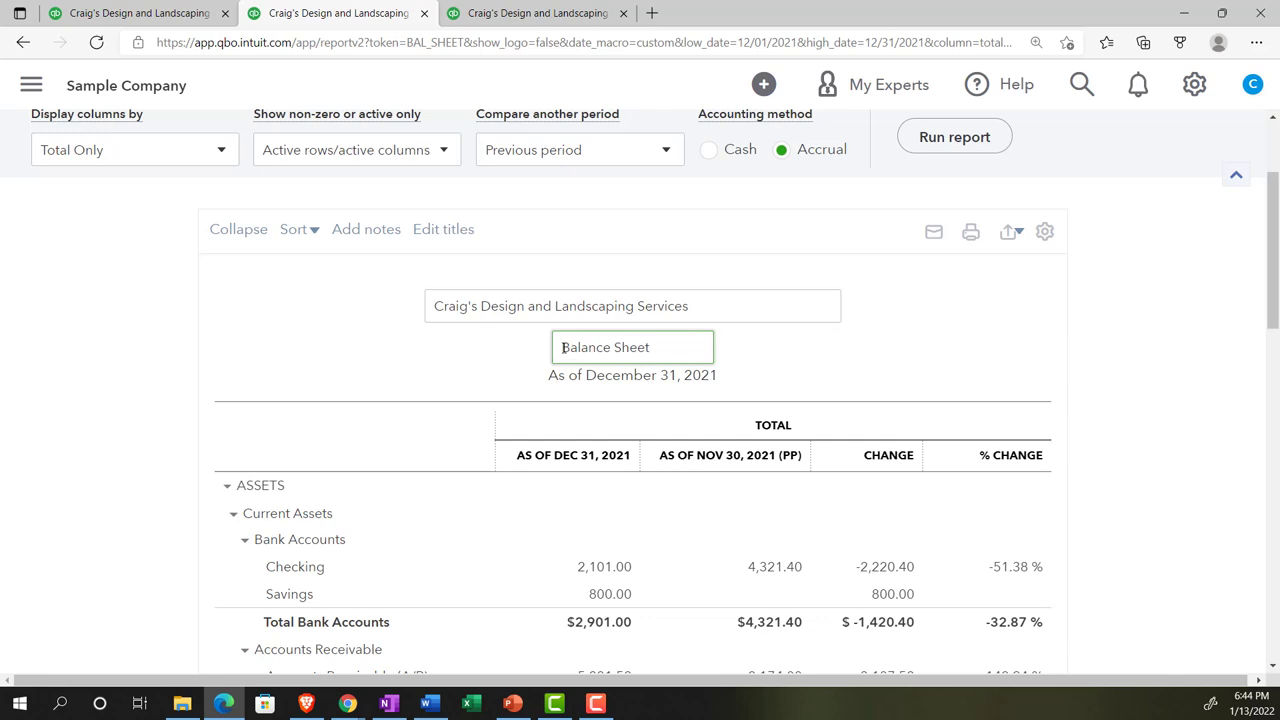
type("C")
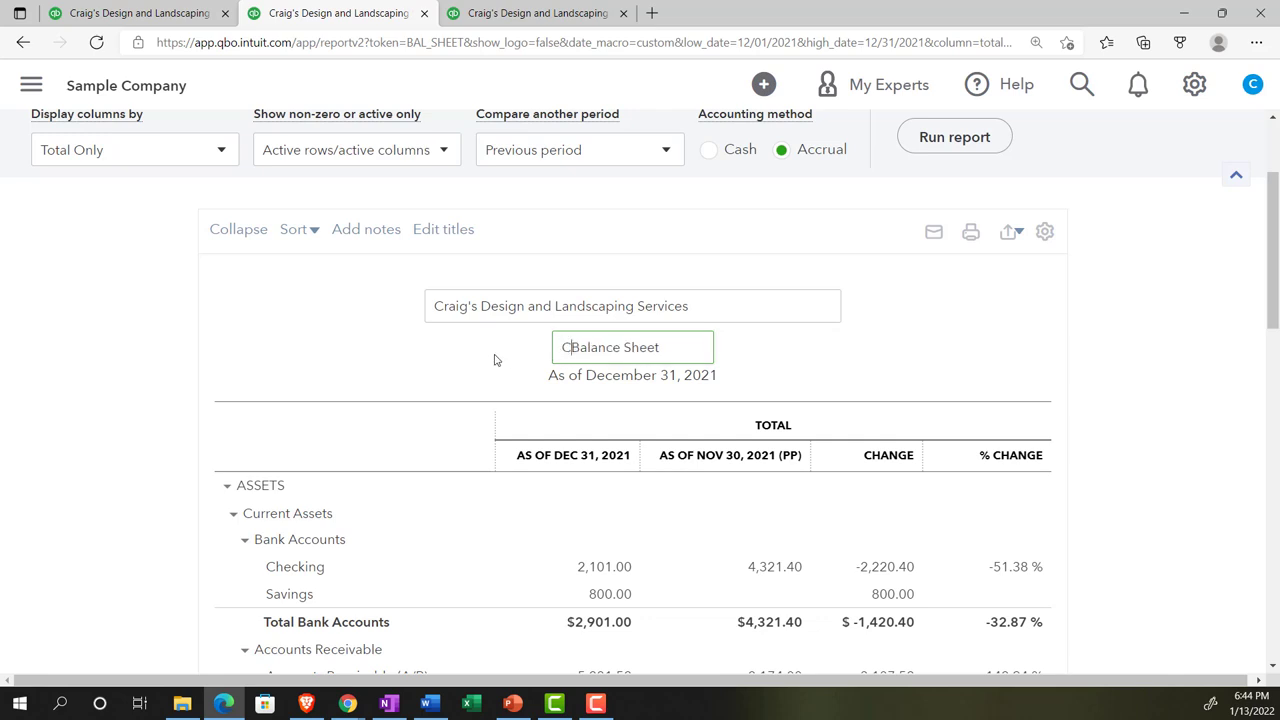
type("omparative")
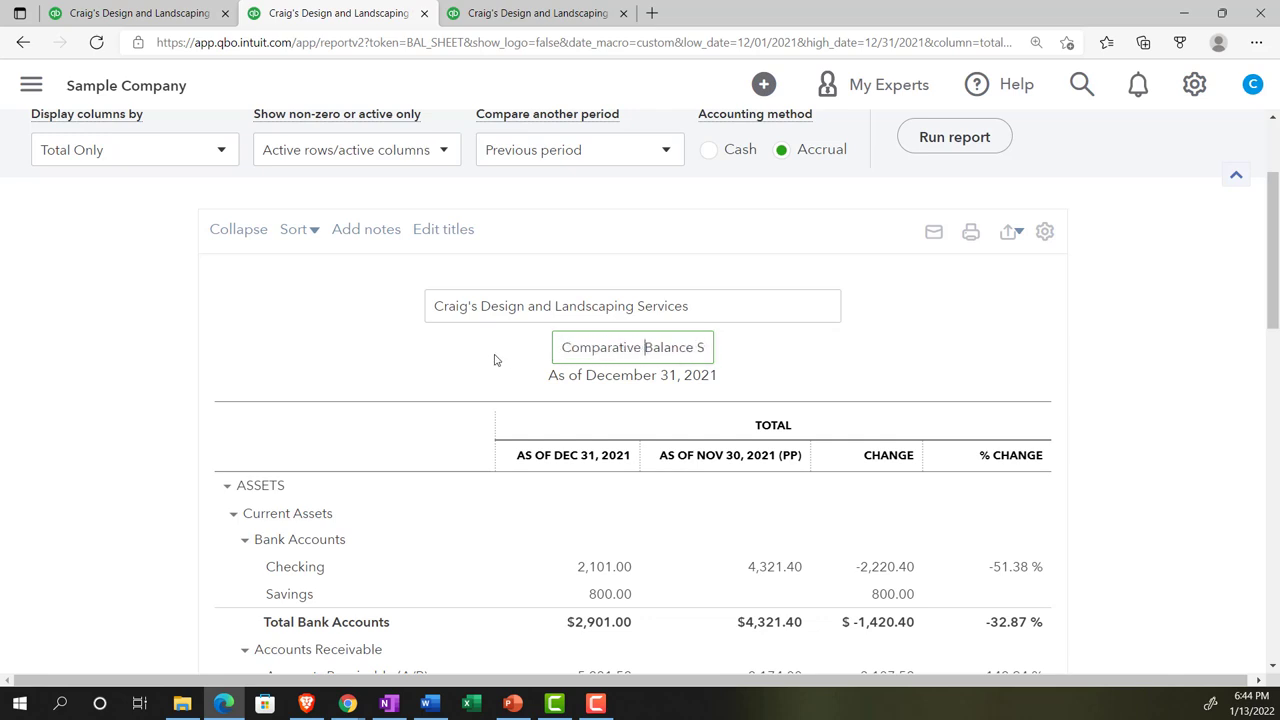
left_click(494, 360)
left_click(1117, 373)
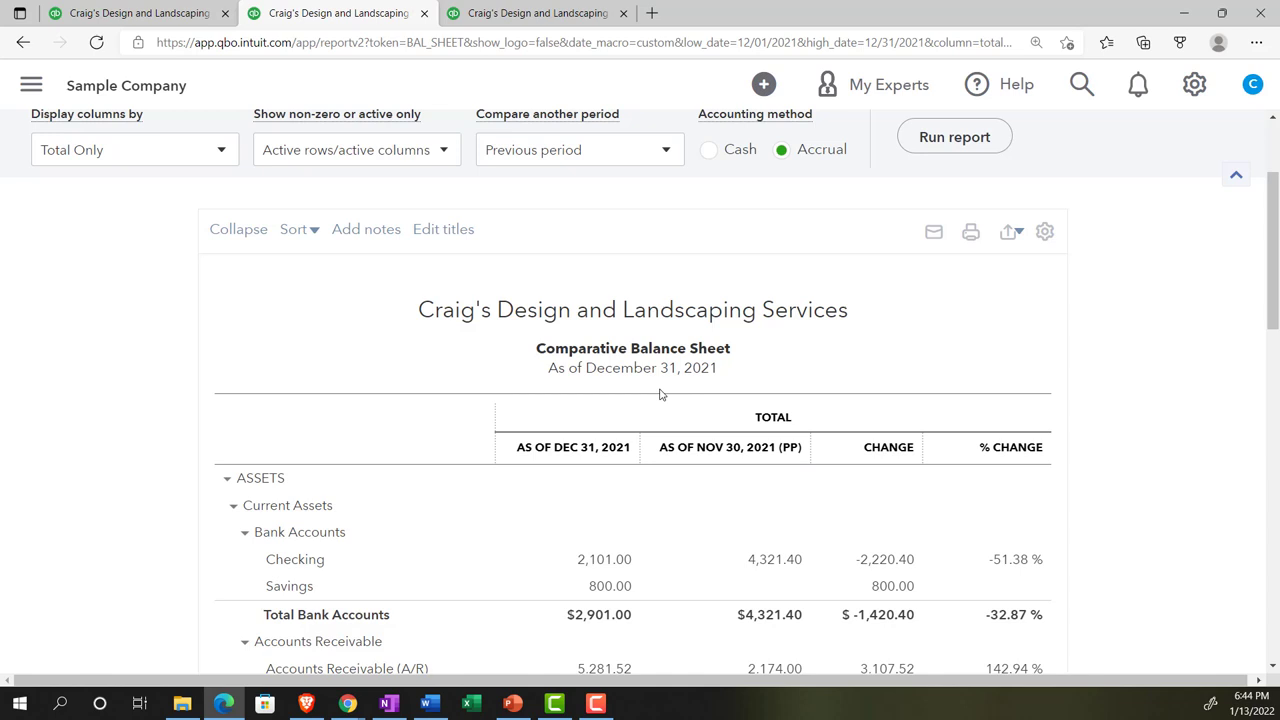
- Remove the report period from the report header in the customization settings and rerun the report
scroll(660, 395, "up", 2)
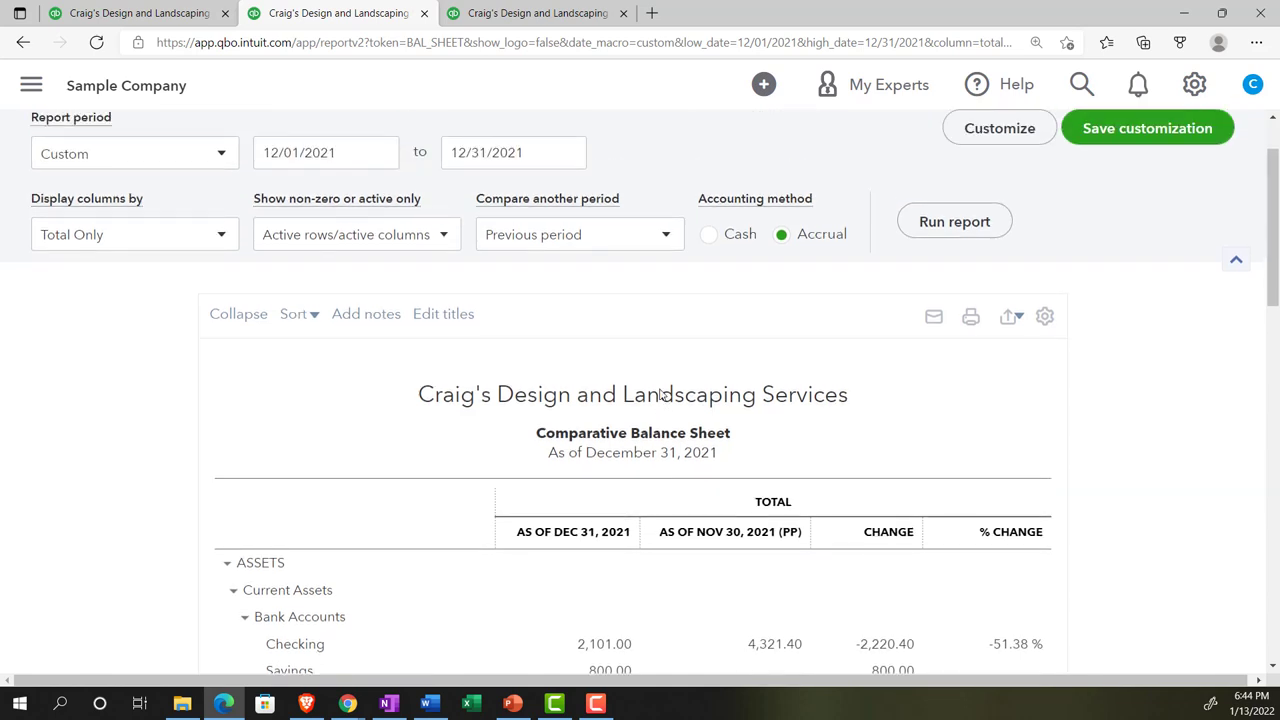
left_click(983, 138)
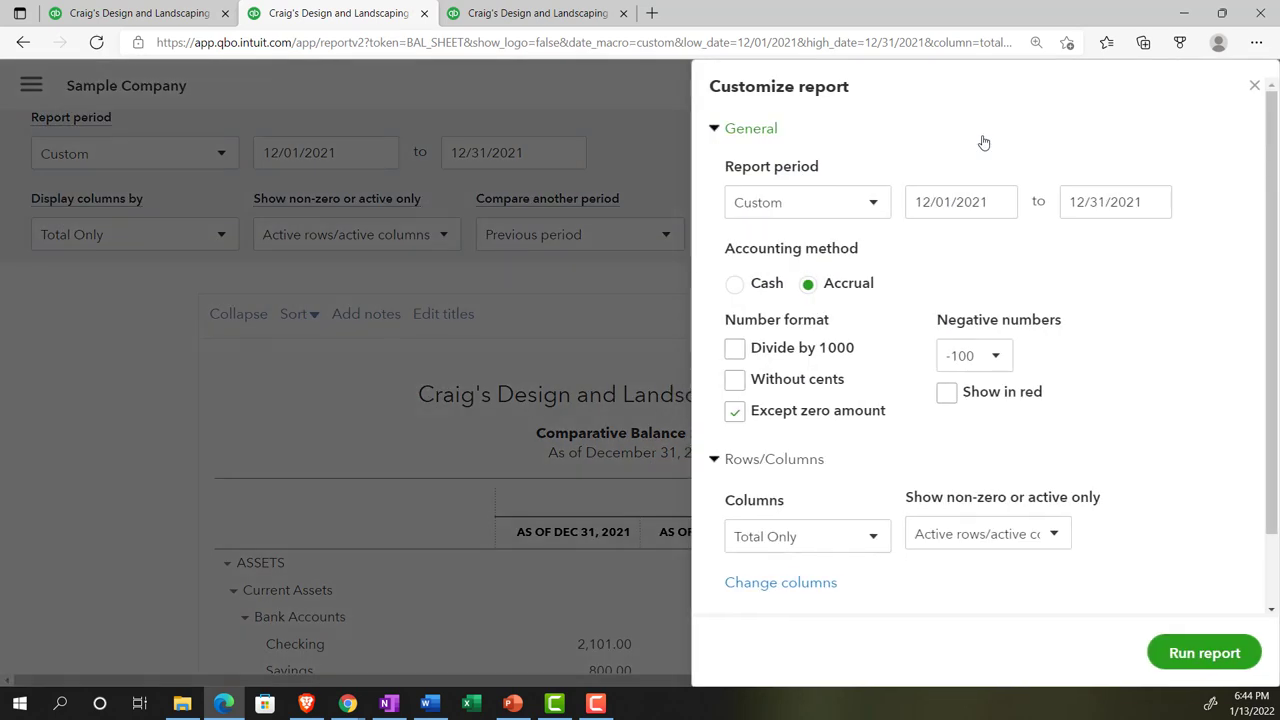
scroll(900, 260, "down", 1)
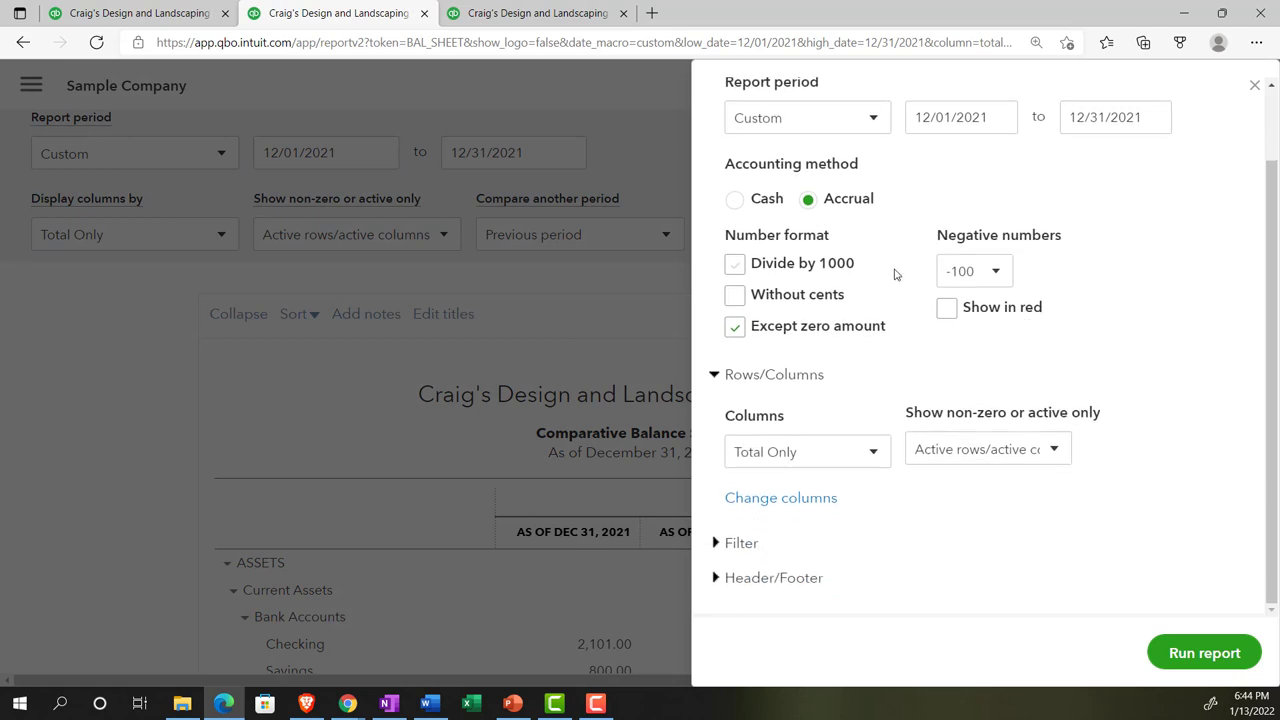
left_click(716, 578)
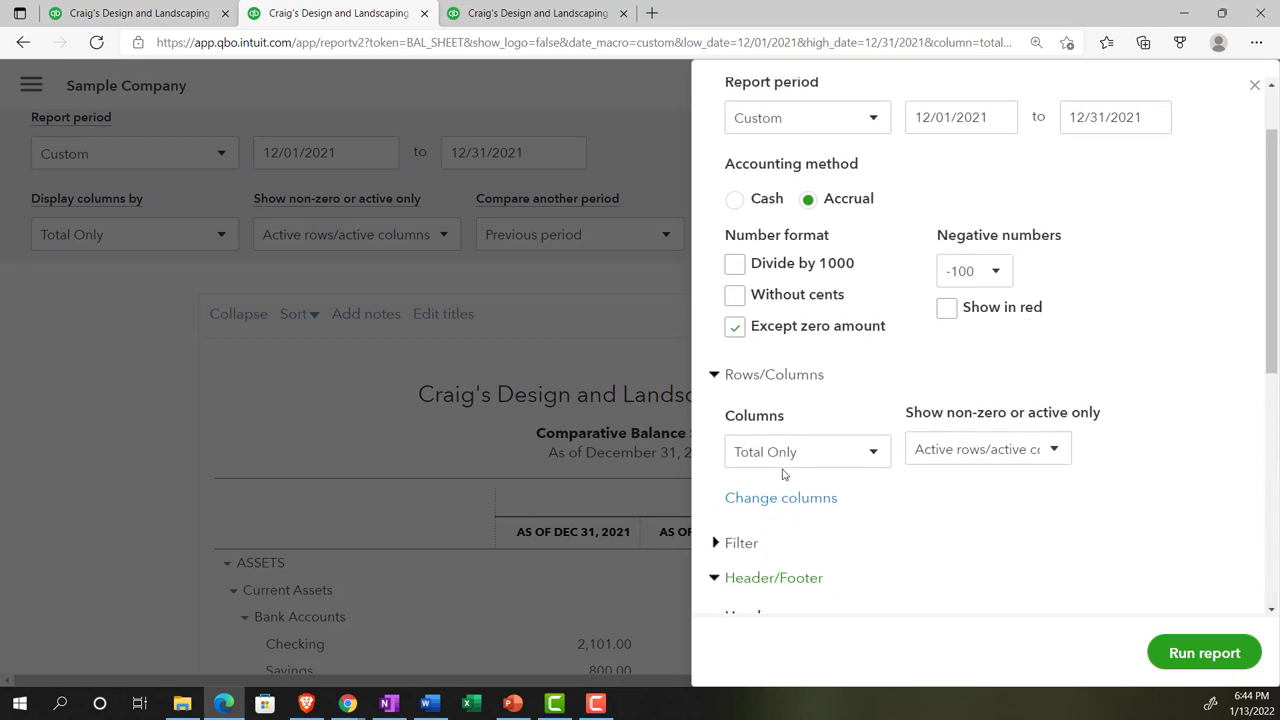
scroll(757, 478, "down", 3)
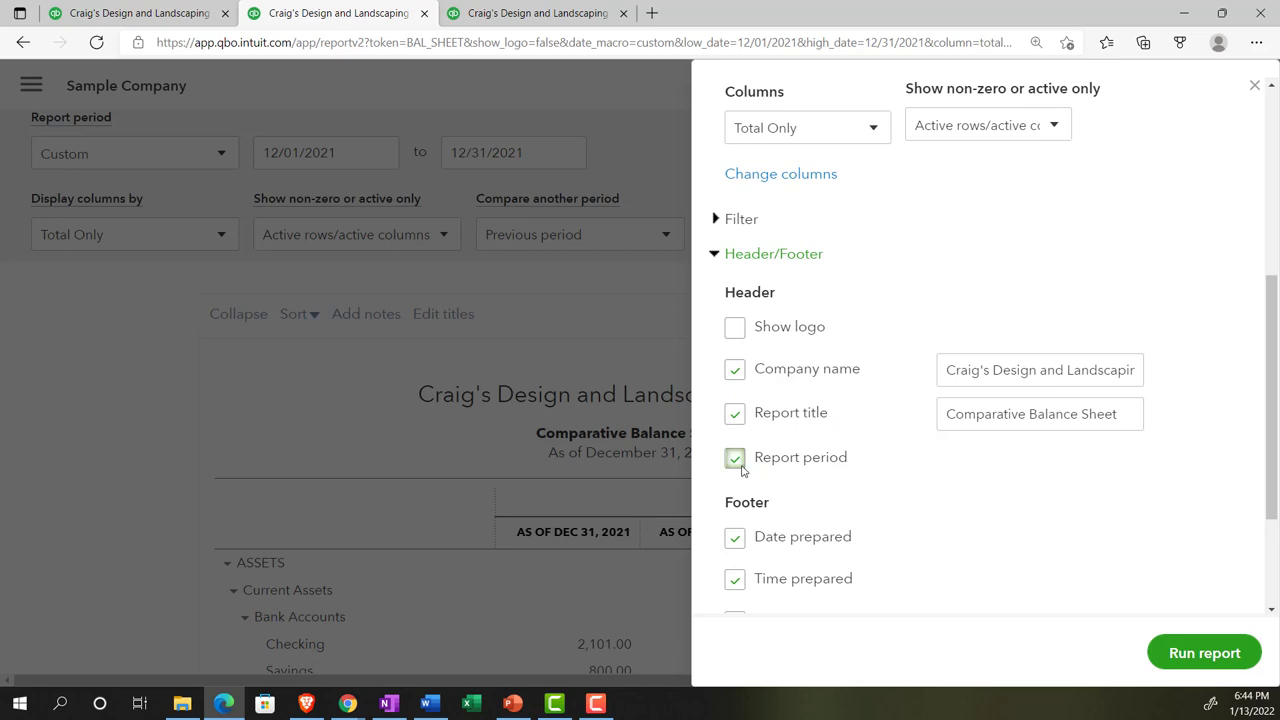
left_click(740, 463)
left_click(1176, 655)
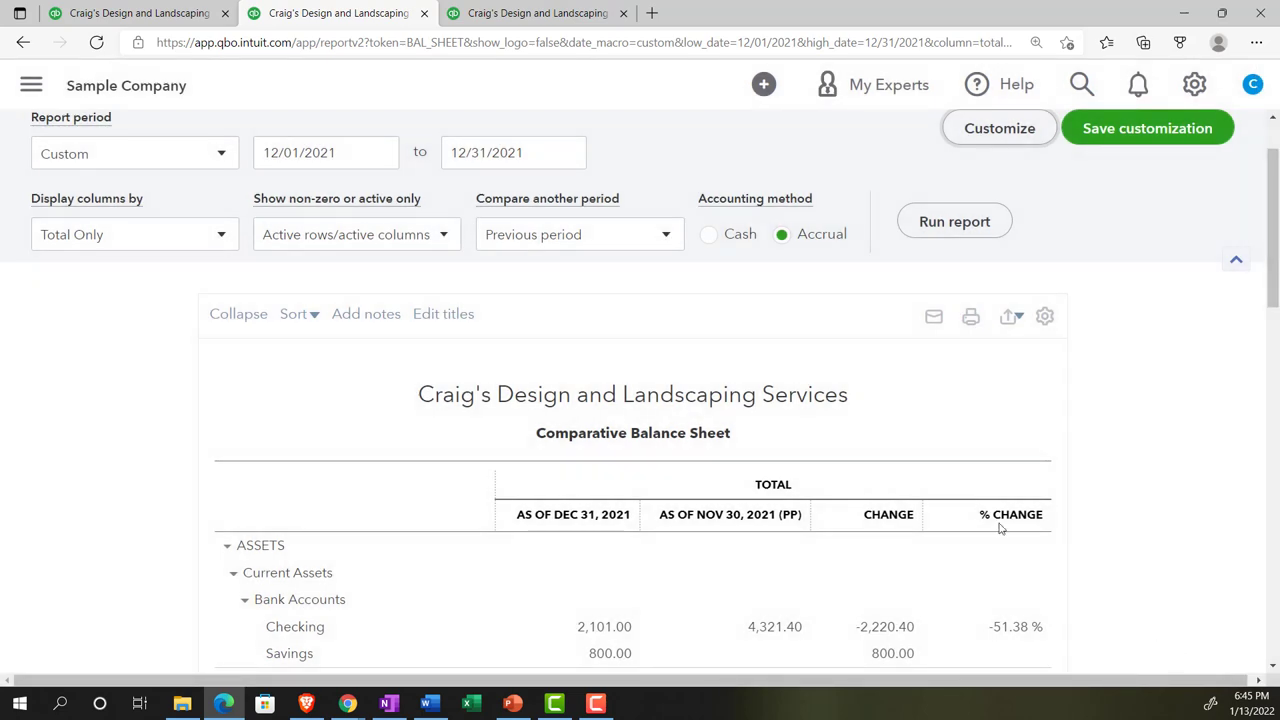
- Format the report's numbers without cents, show negatives as (100) in red, and rerun the report
scroll(930, 488, "down", 2)
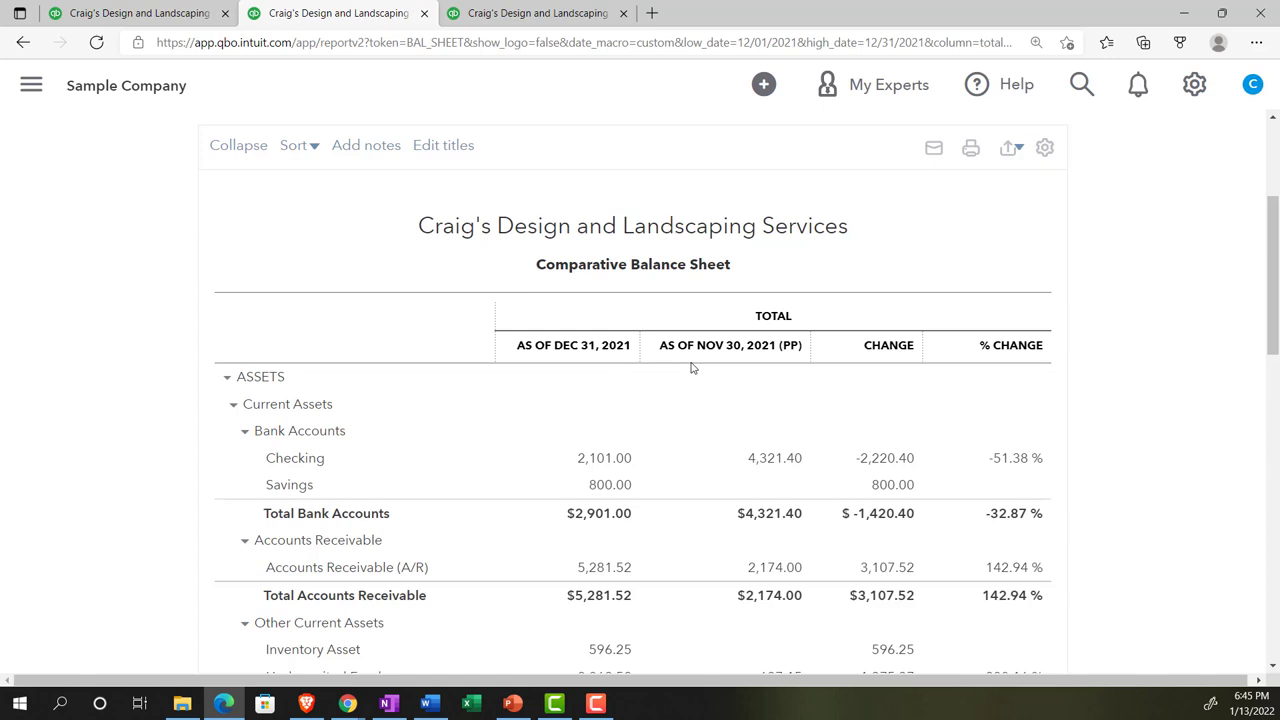
scroll(690, 368, "up", 1)
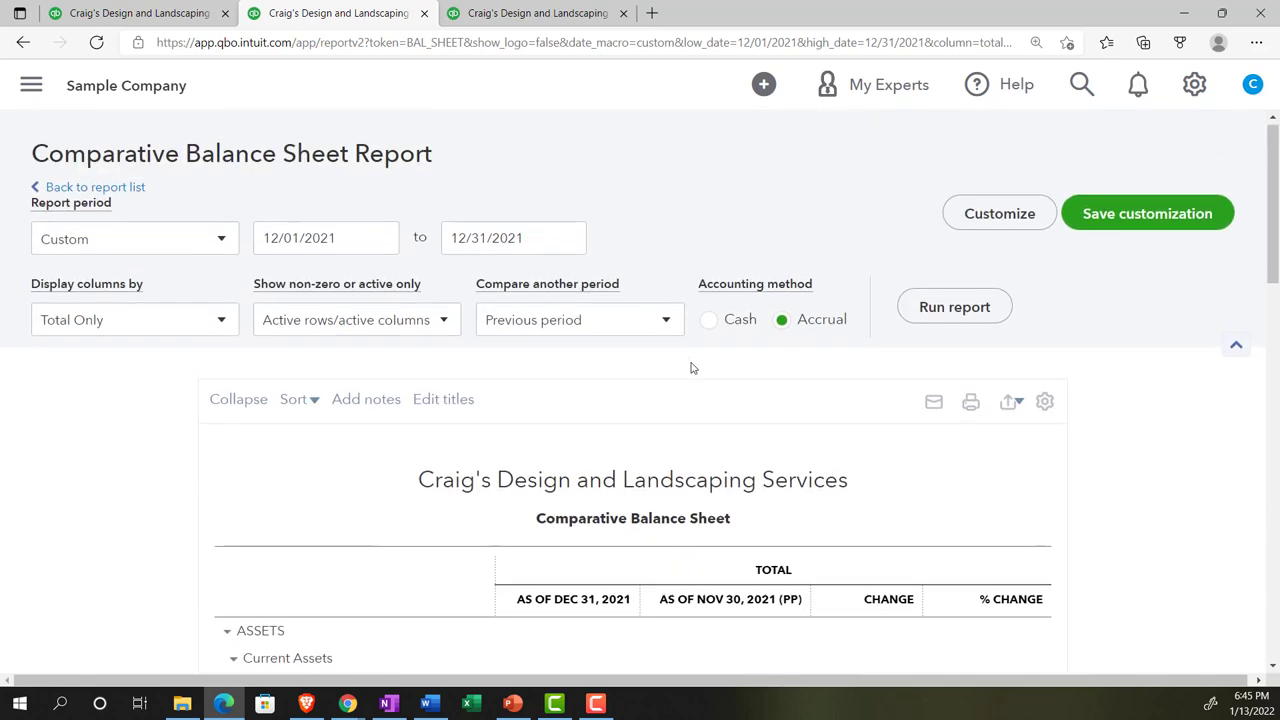
left_click(955, 213)
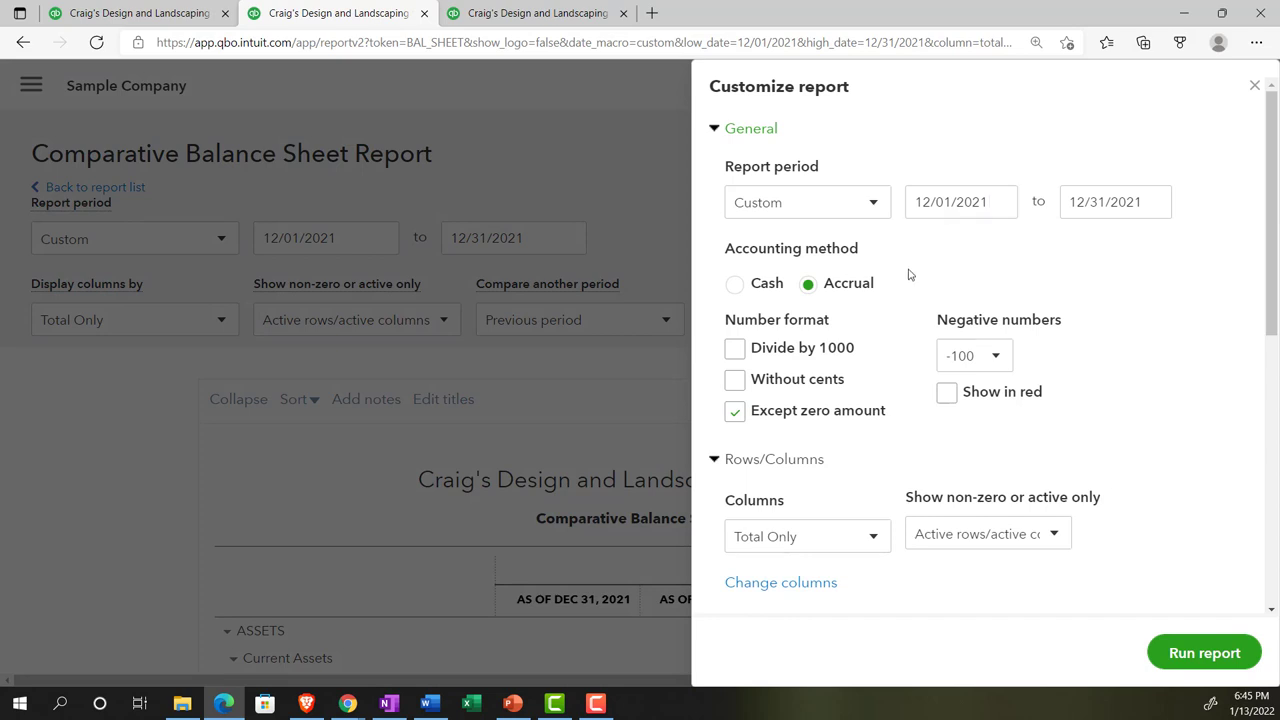
left_click(736, 383)
left_click(997, 359)
left_click(973, 426)
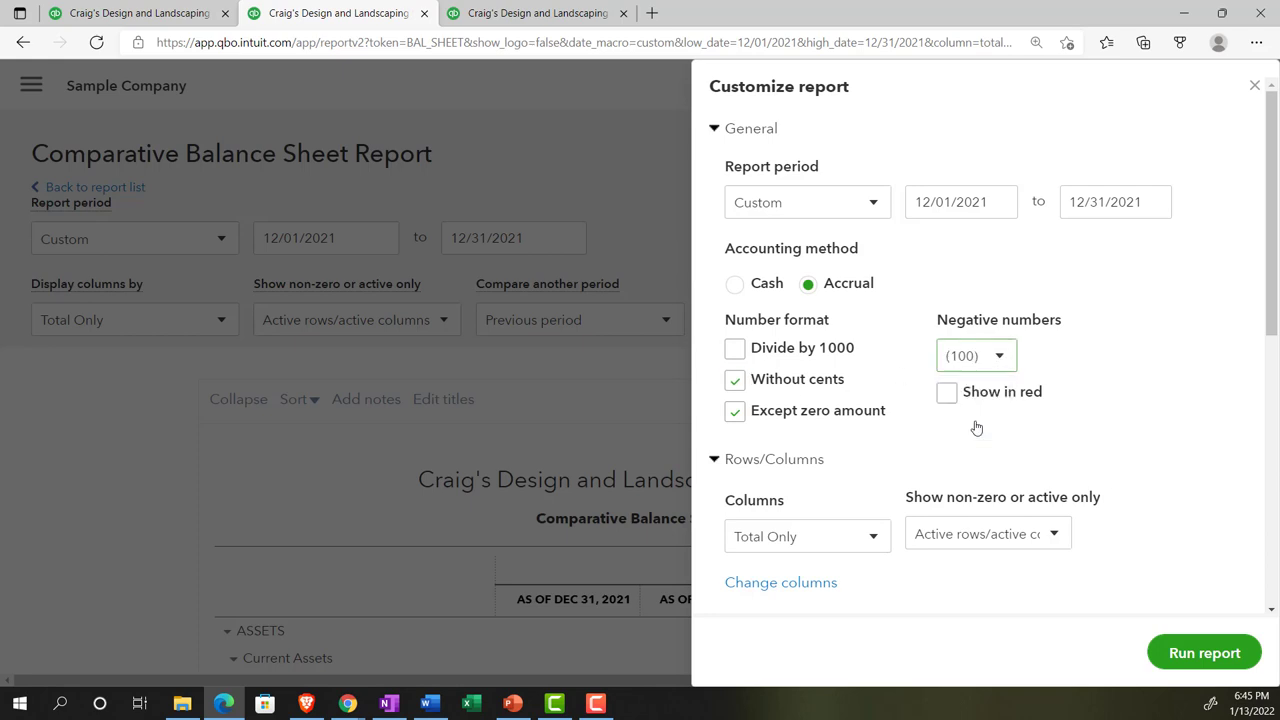
left_click(947, 394)
scroll(1026, 520, "down", 2)
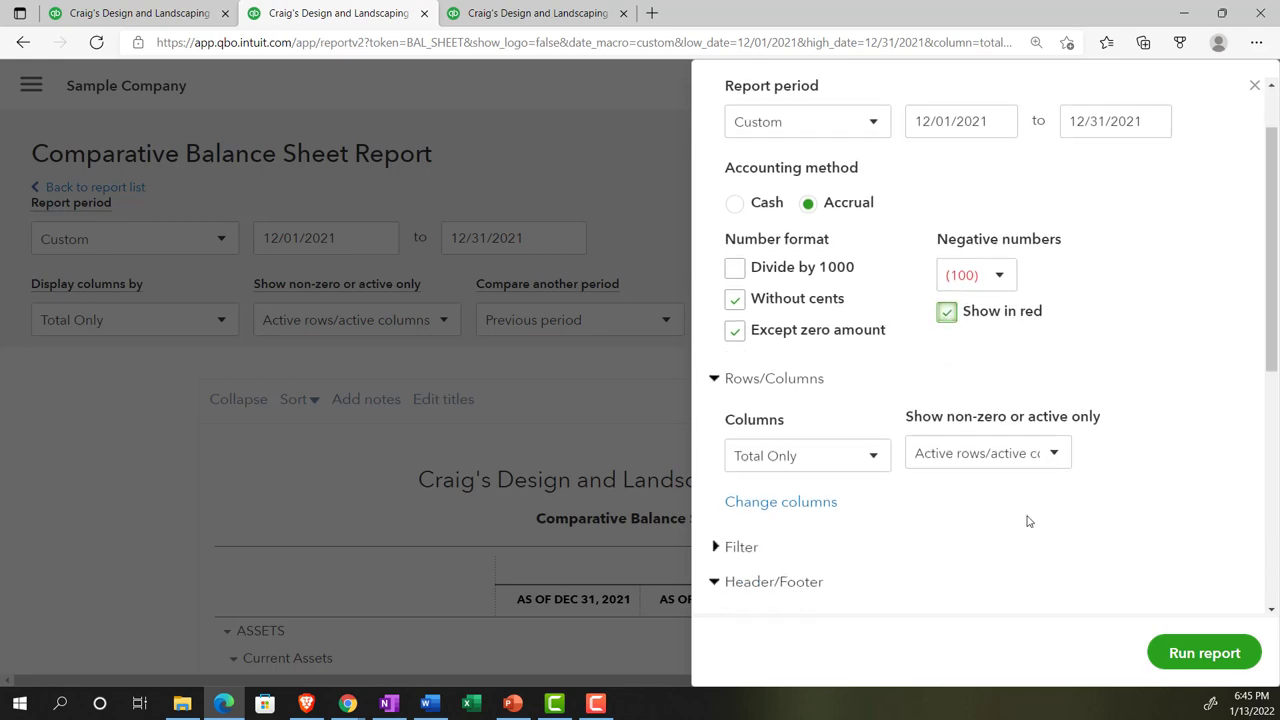
left_click(1183, 652)
- Examine the reformatted amounts and percentages through assets, liabilities and equity down to the report footer
scroll(1036, 450, "down", 3)
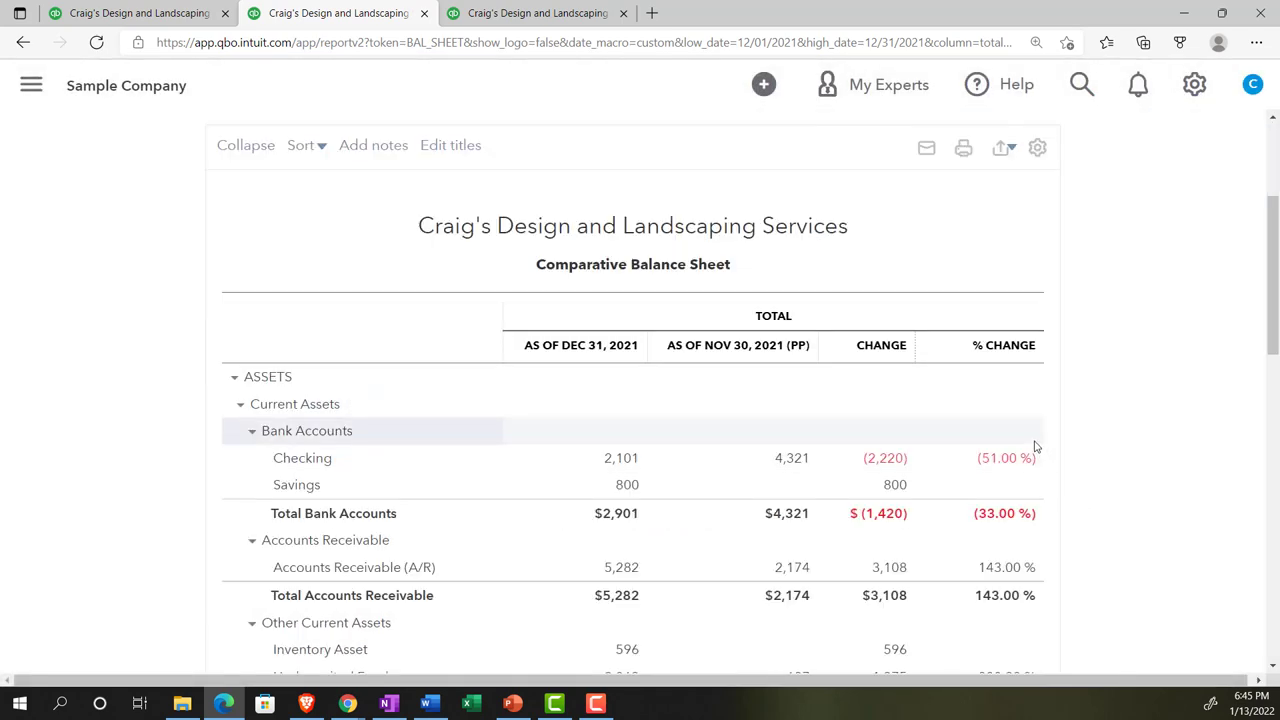
scroll(1036, 447, "down", 5)
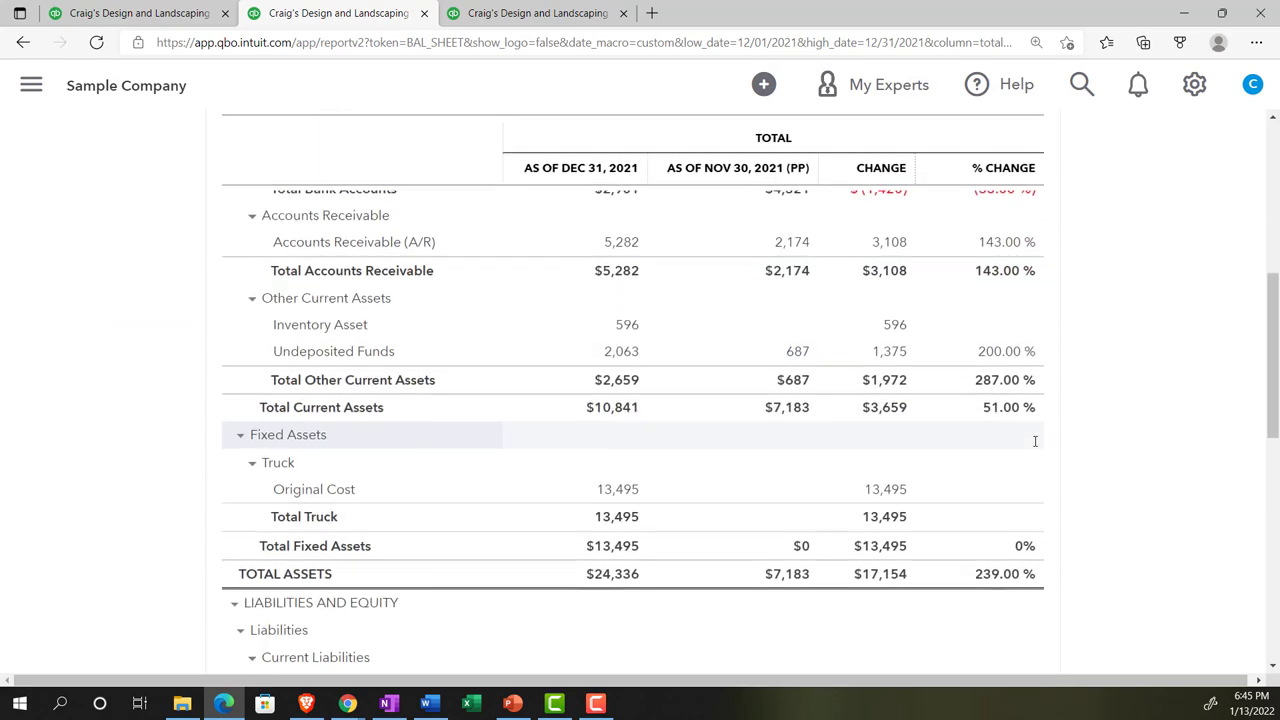
scroll(1036, 447, "down", 5)
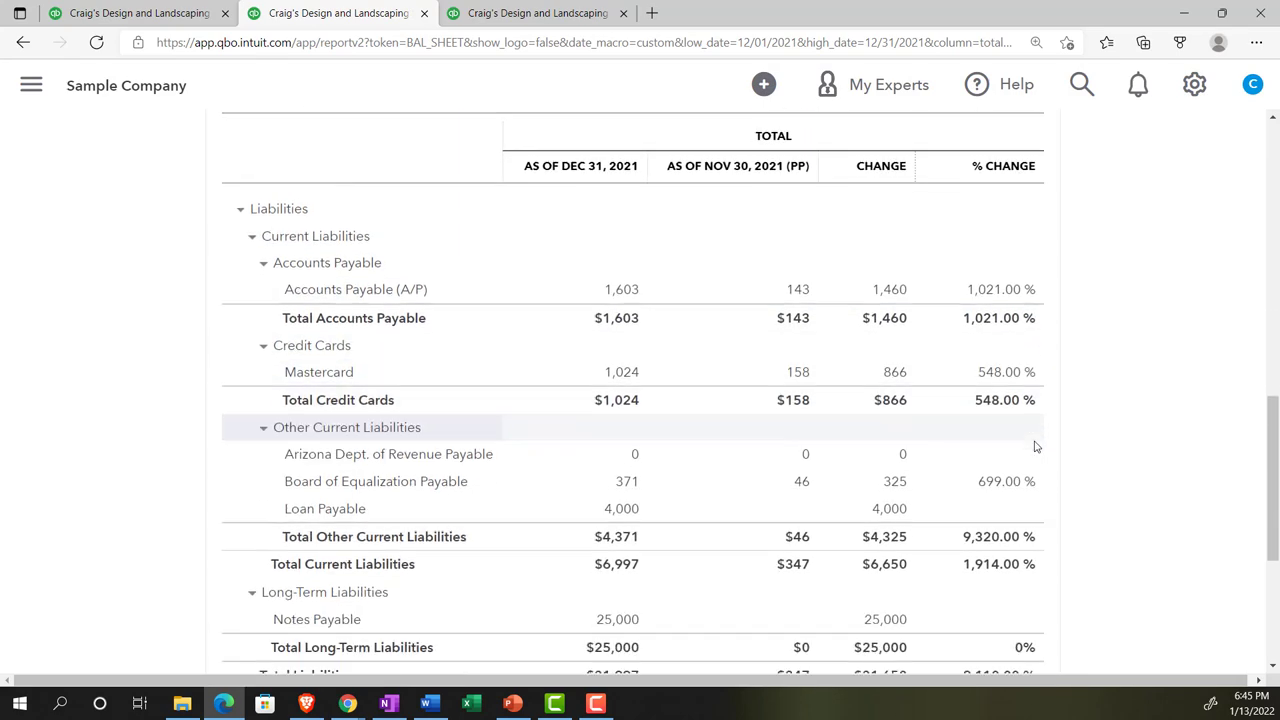
scroll(1036, 447, "down", 3)
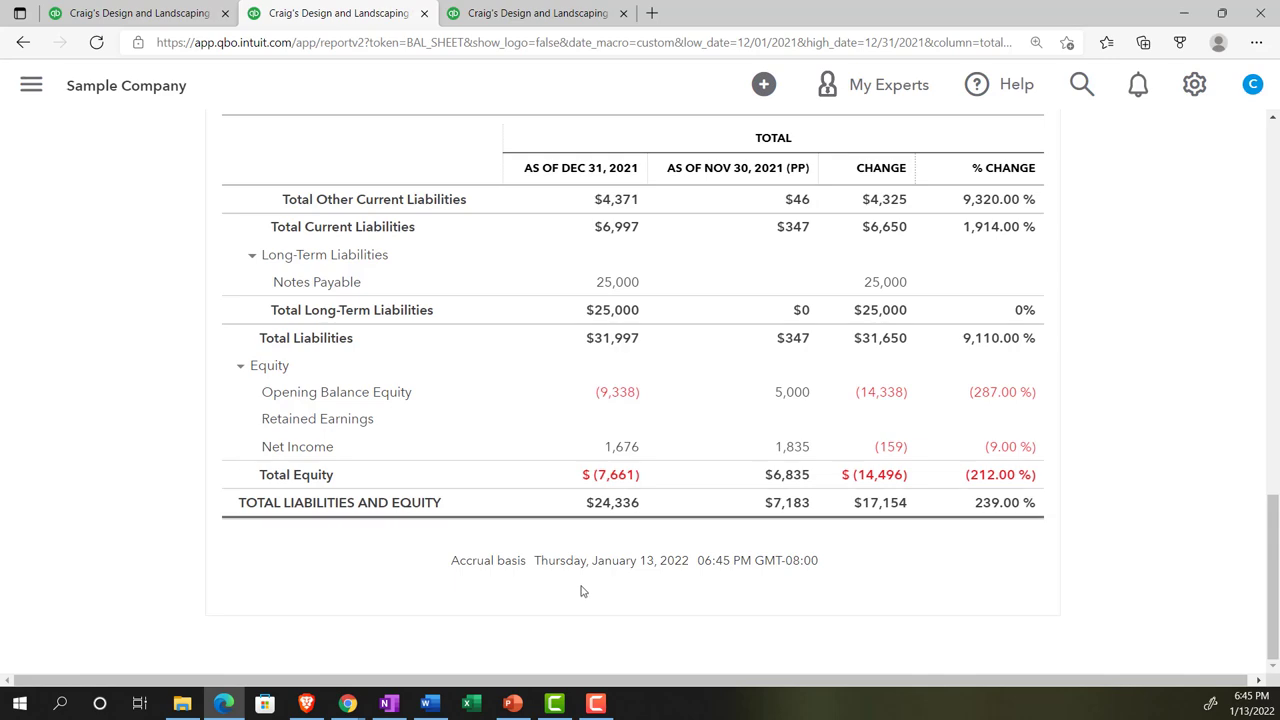
scroll(578, 592, "up", 3)
scroll(581, 592, "up", 10)
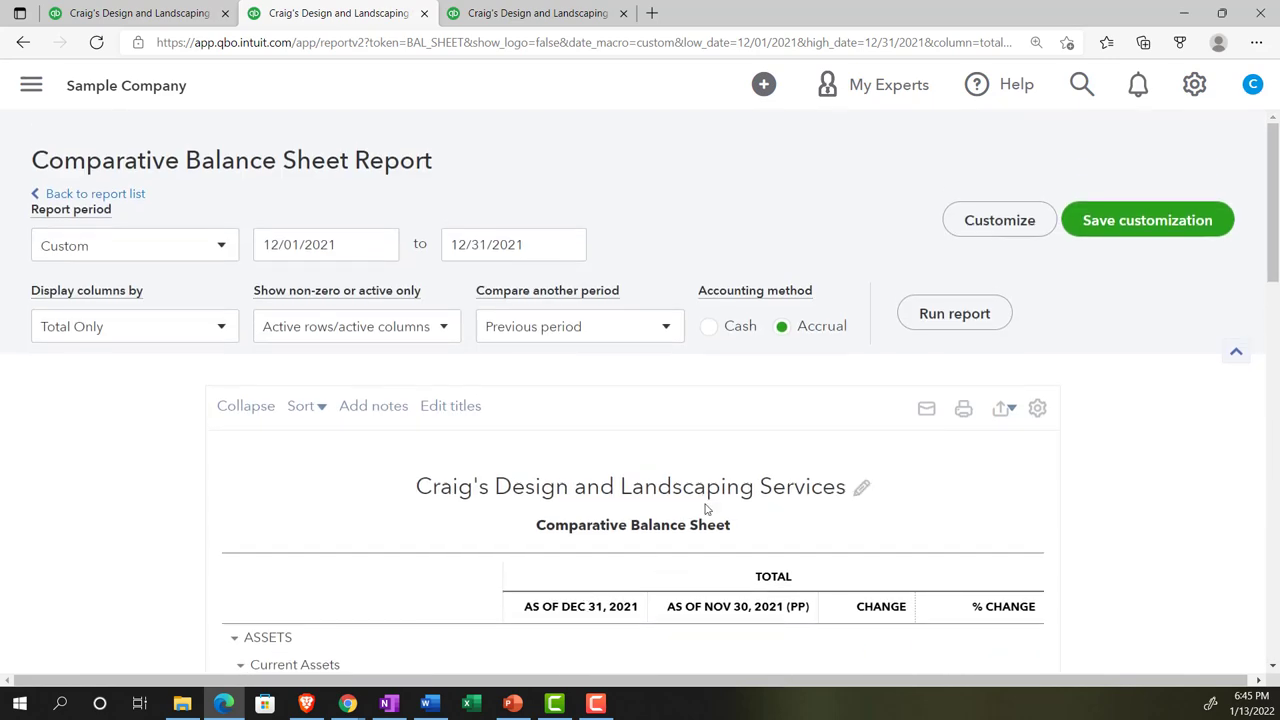
- Remove the date prepared, time prepared and report basis from the report footer in the customization settings and rerun the report
left_click(980, 224)
scroll(909, 363, "down", 4)
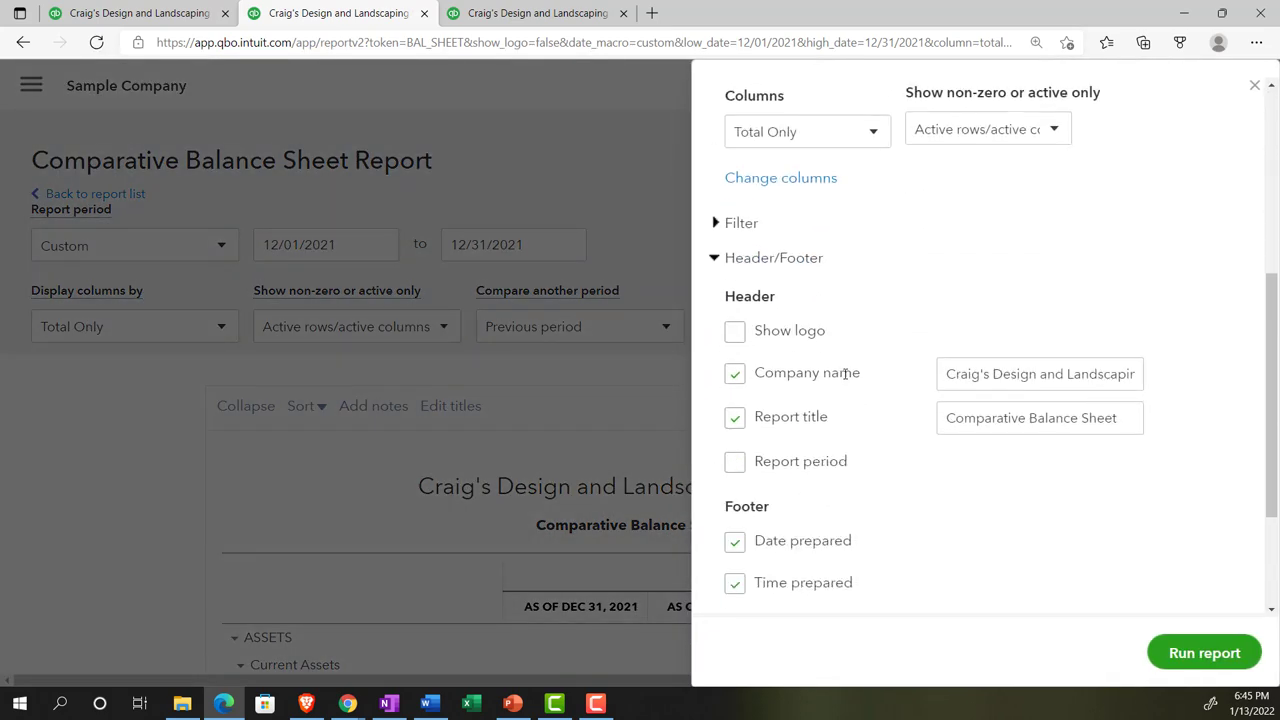
left_click(717, 262)
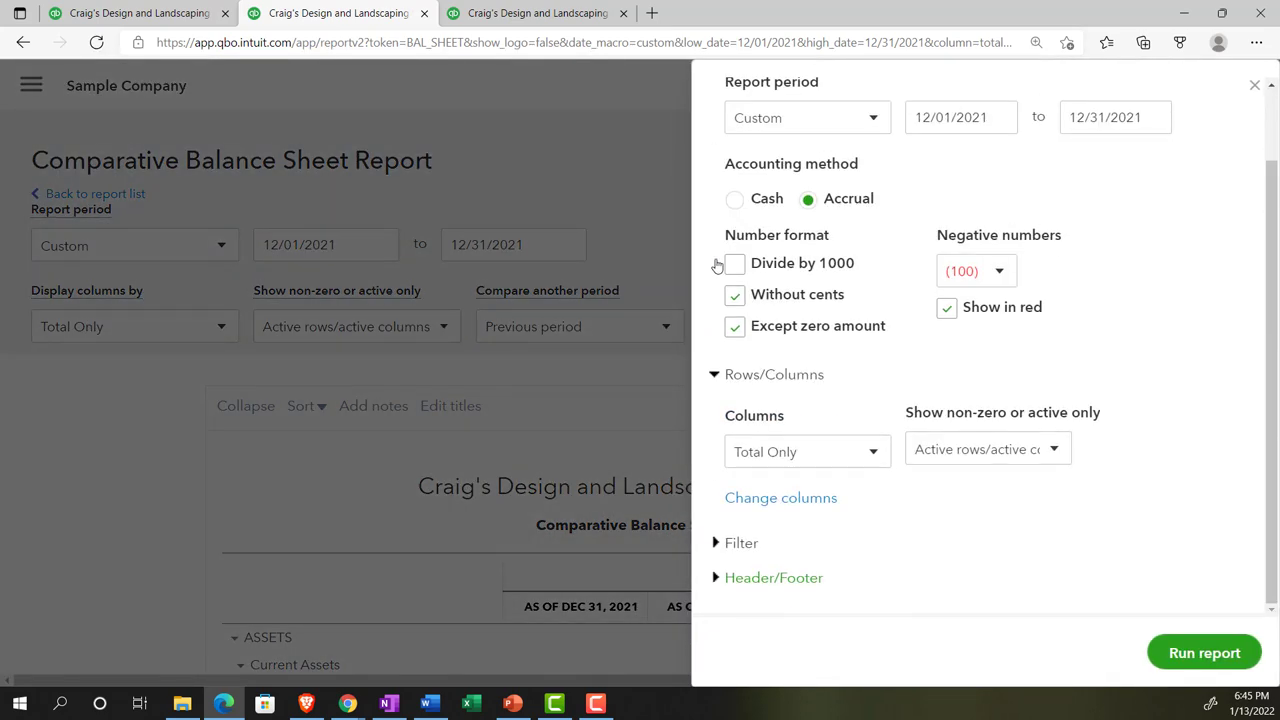
left_click(716, 580)
scroll(773, 461, "down", 2)
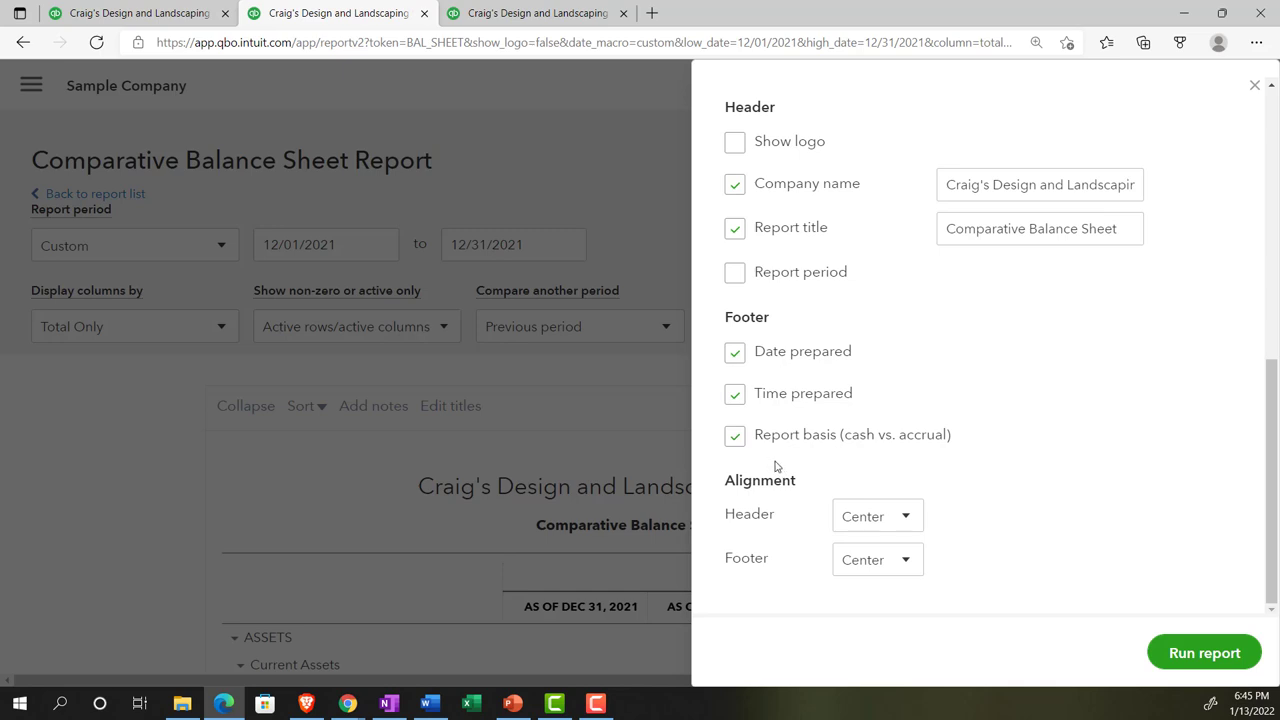
left_click(735, 352)
left_click(741, 392)
left_click(737, 436)
left_click(1180, 653)
- Check the rerun Comparative Balance Sheet from its header through assets, liabilities and equity to the footer area
scroll(960, 360, "down", 3)
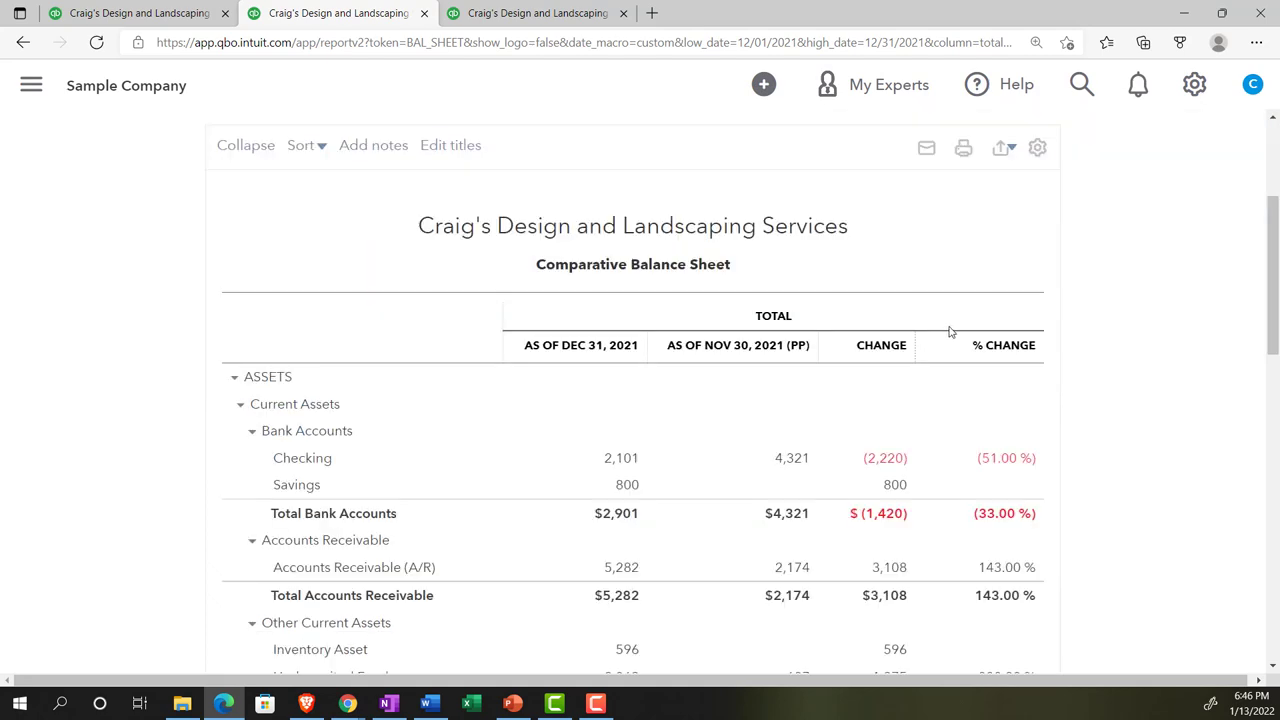
scroll(947, 335, "down", 10)
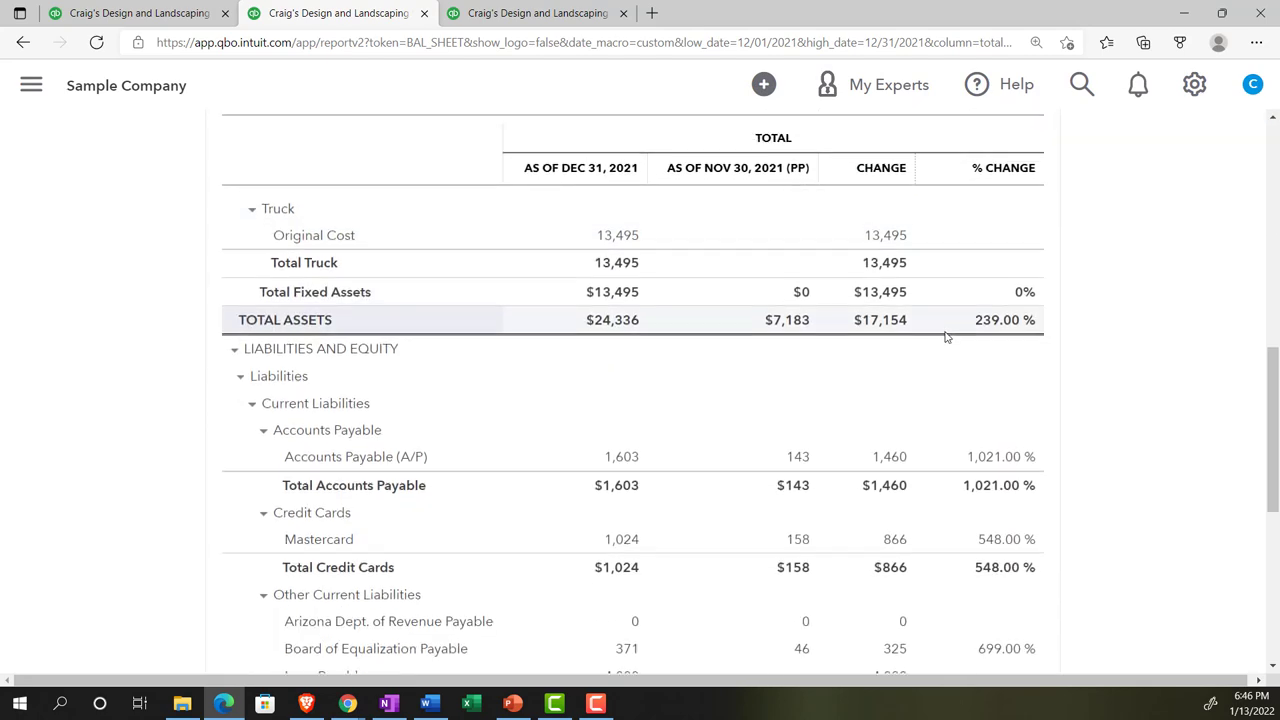
scroll(947, 341, "down", 3)
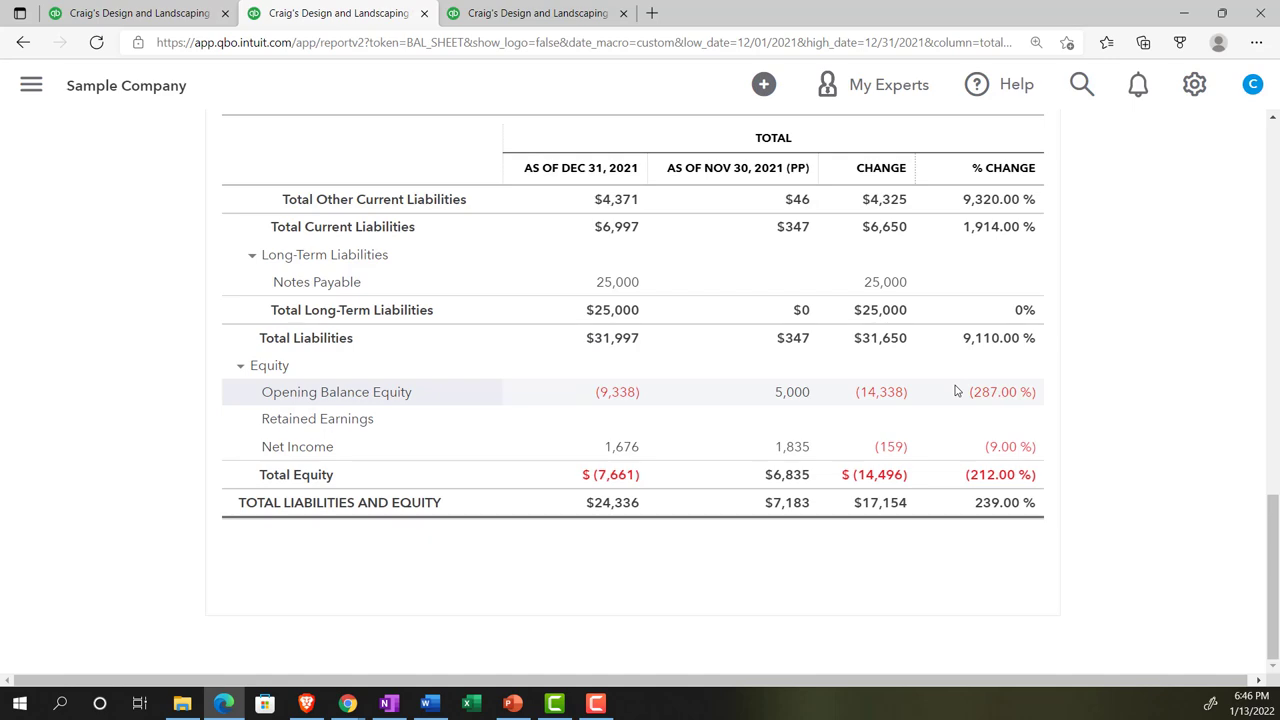
scroll(955, 391, "up", 7)
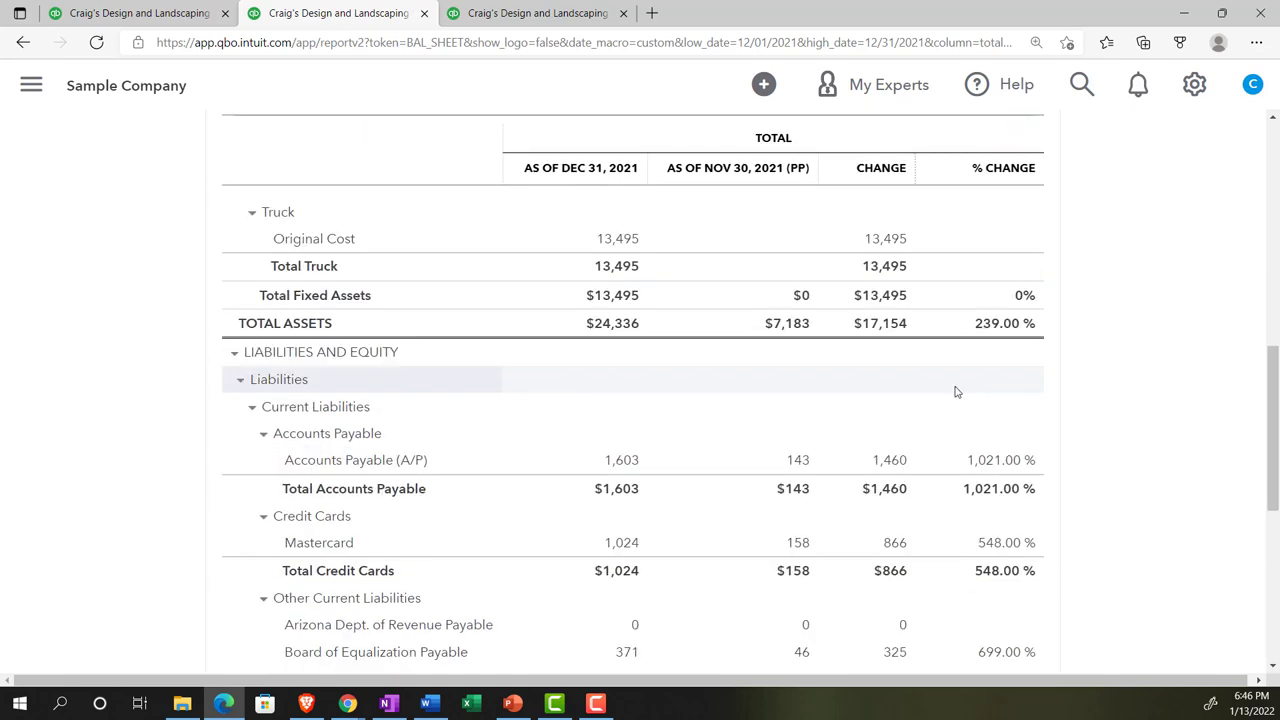
scroll(955, 391, "up", 5)
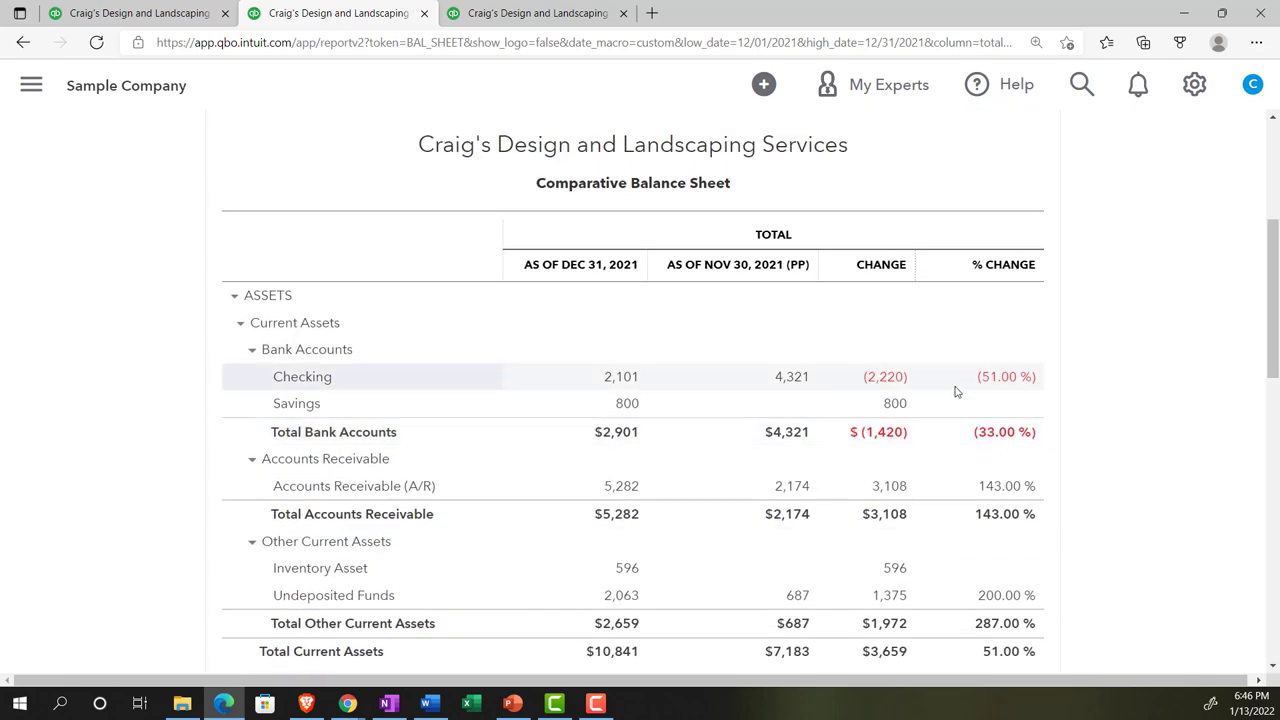
scroll(955, 391, "up", 3)
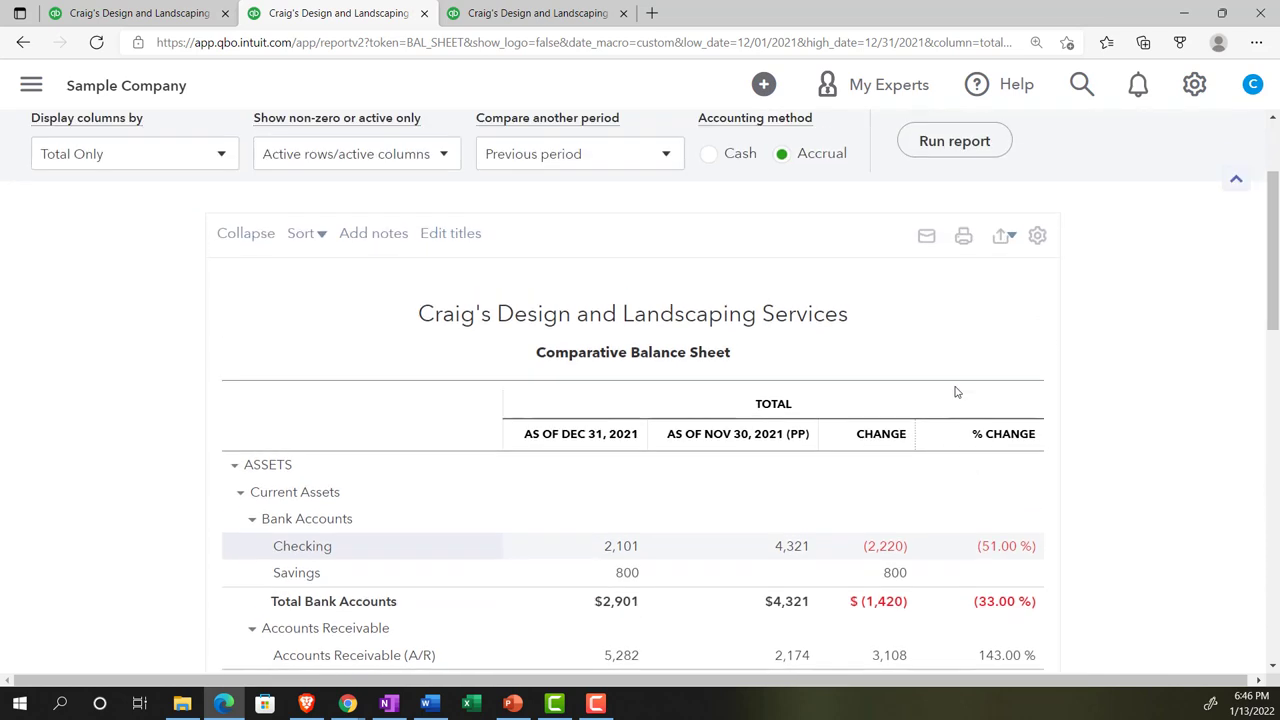
- Preview the printable Comparative Balance Sheet through to the end of the page, and close the preview without printing
left_click(965, 238)
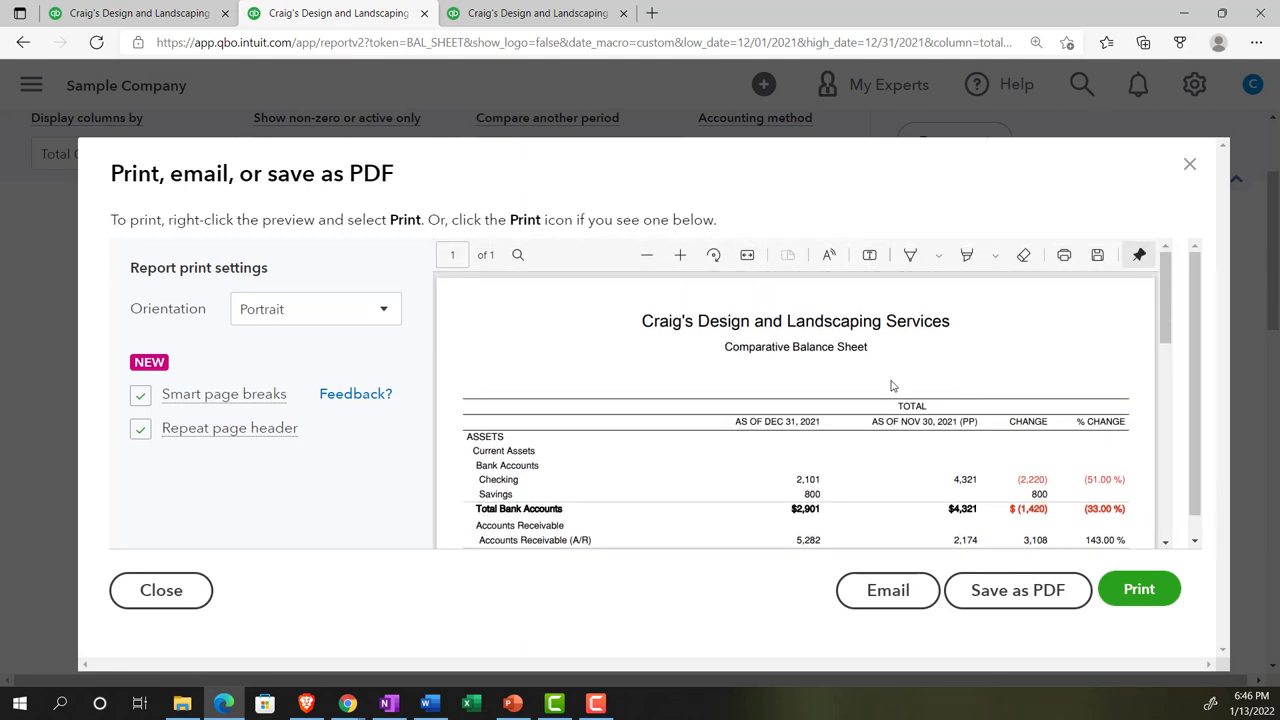
scroll(1010, 420, "down", 3)
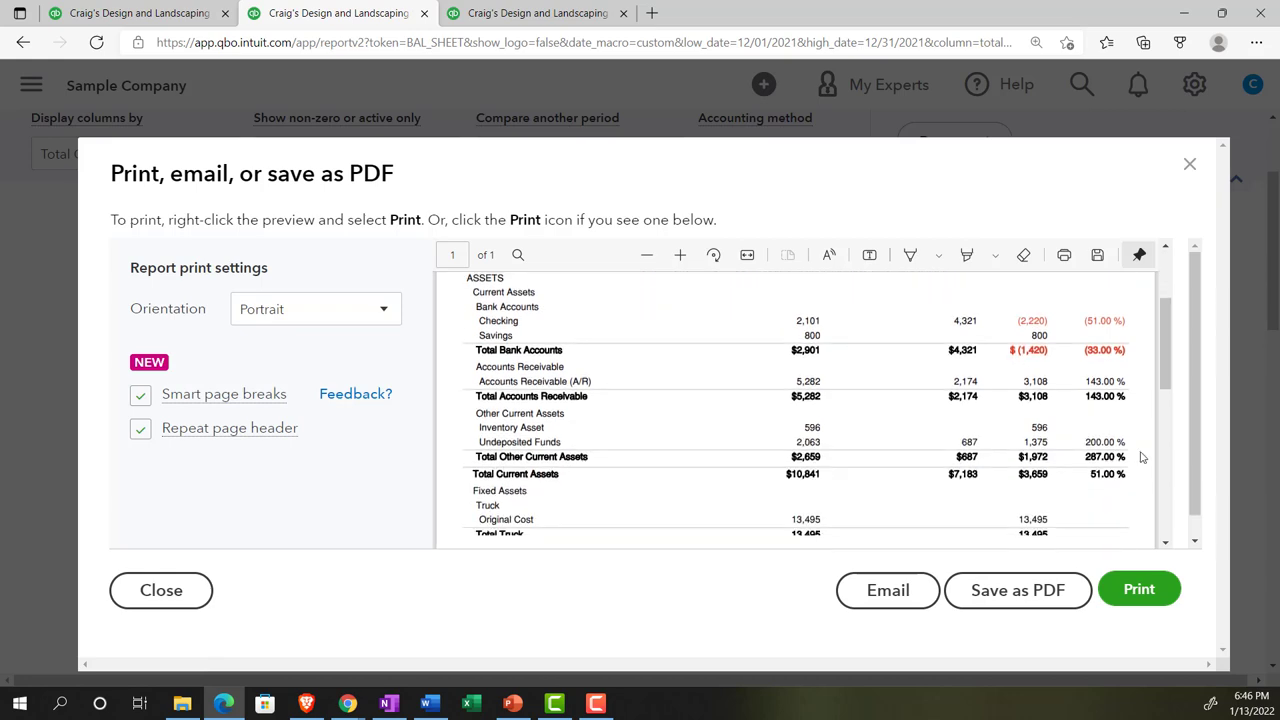
scroll(1142, 457, "down", 5)
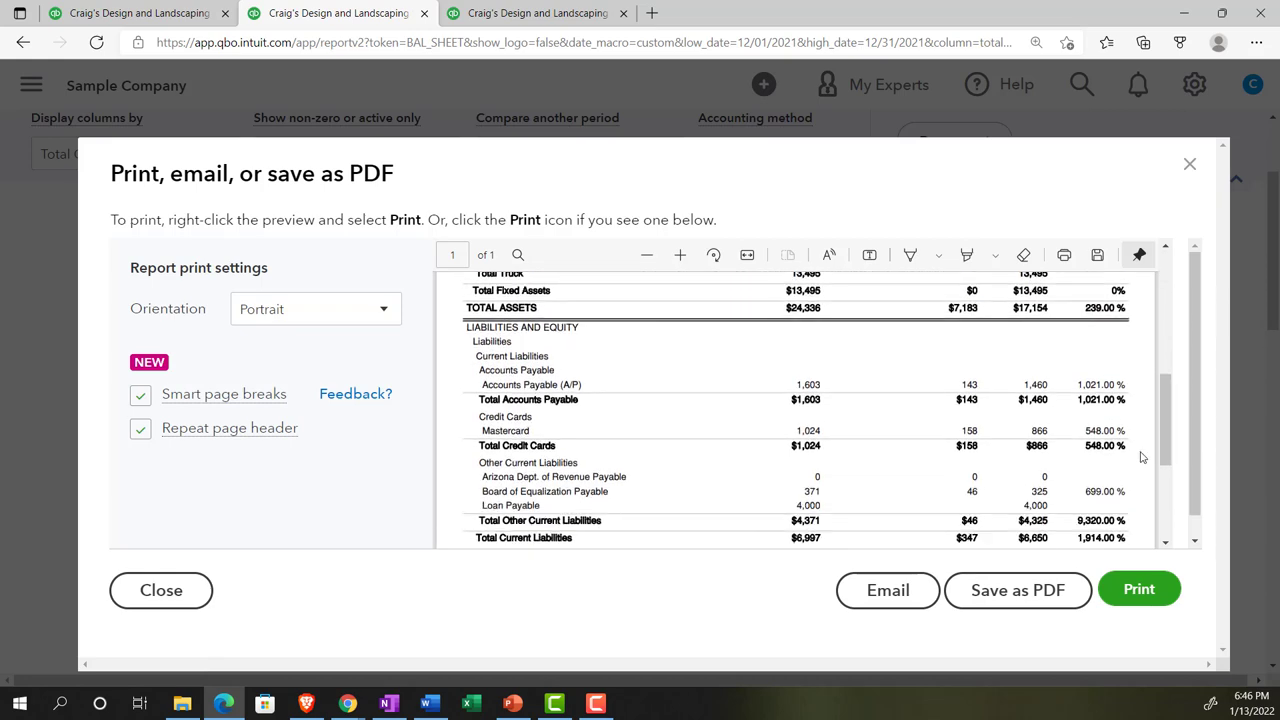
scroll(1142, 457, "down", 4)
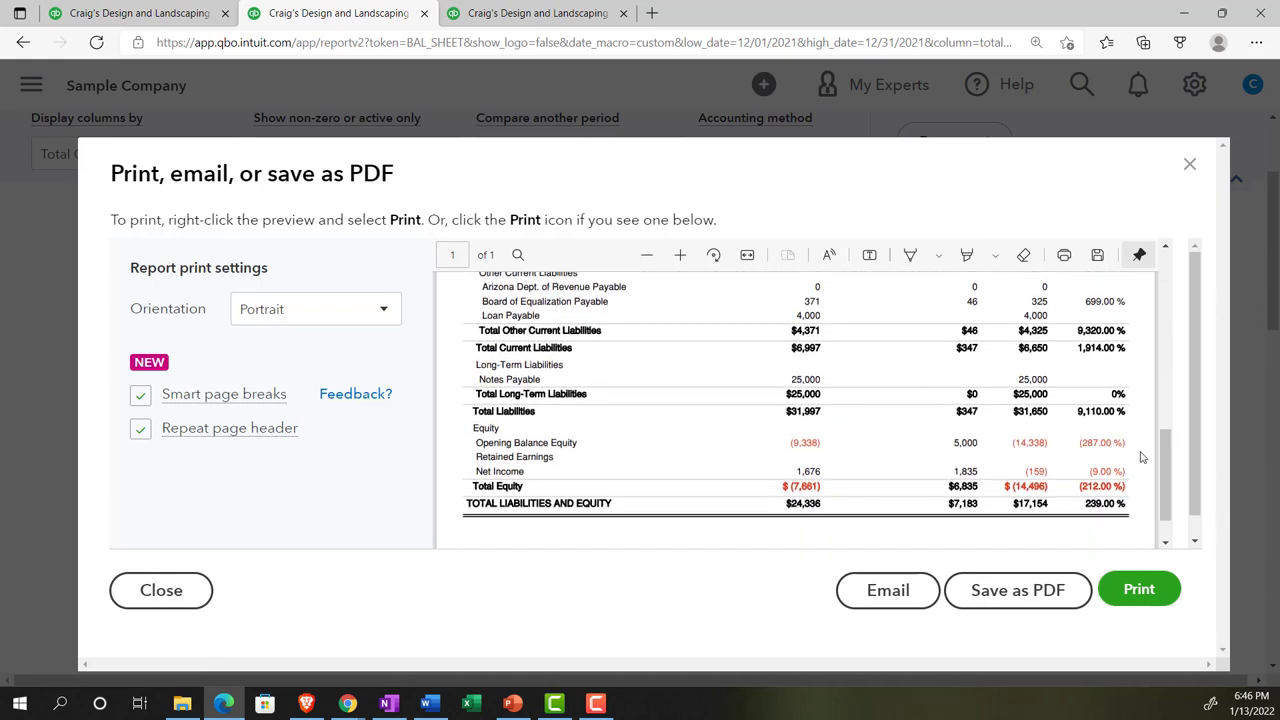
scroll(1142, 457, "down", 1)
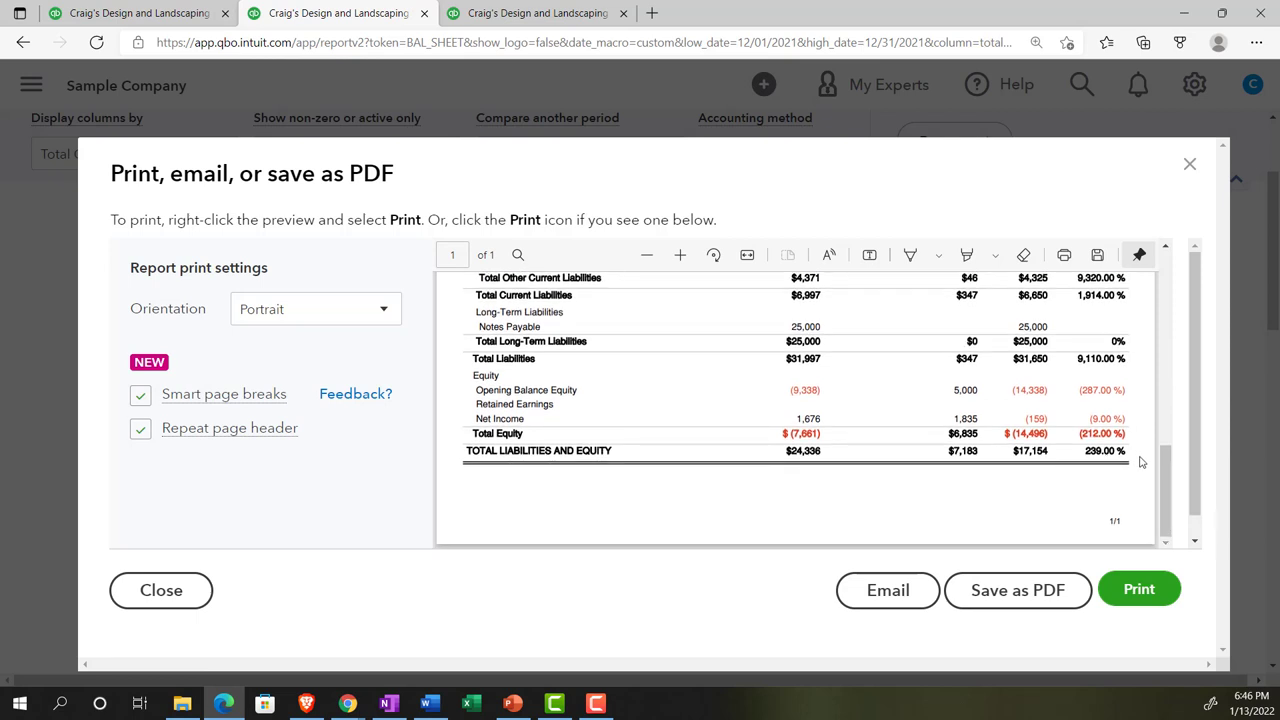
left_click(1190, 166)
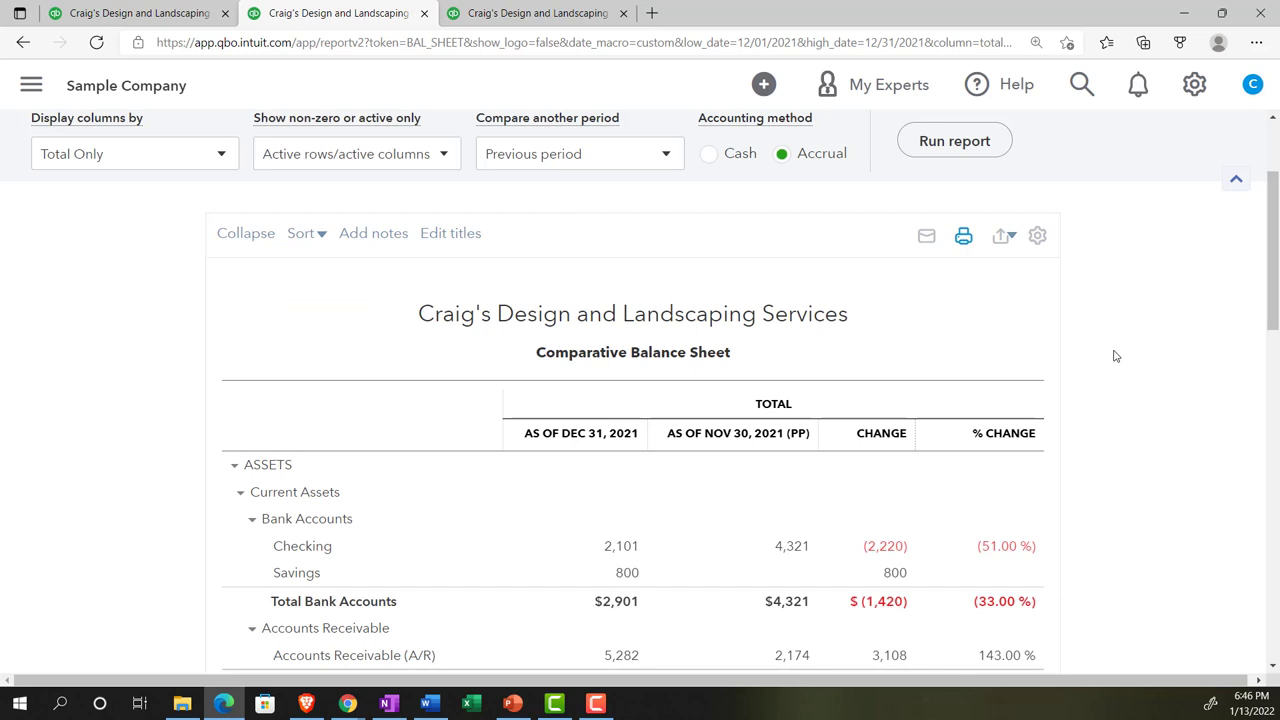
scroll(1115, 356, "up", 2)
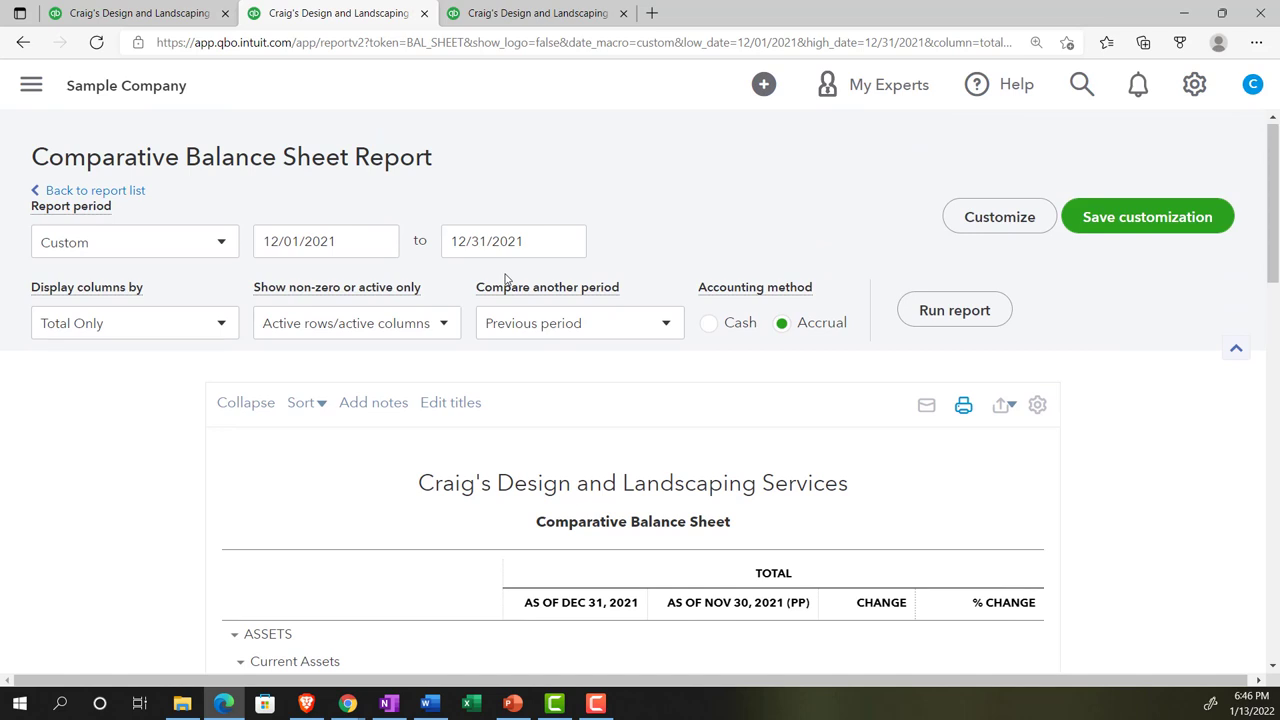
scroll(571, 495, "down", 1)
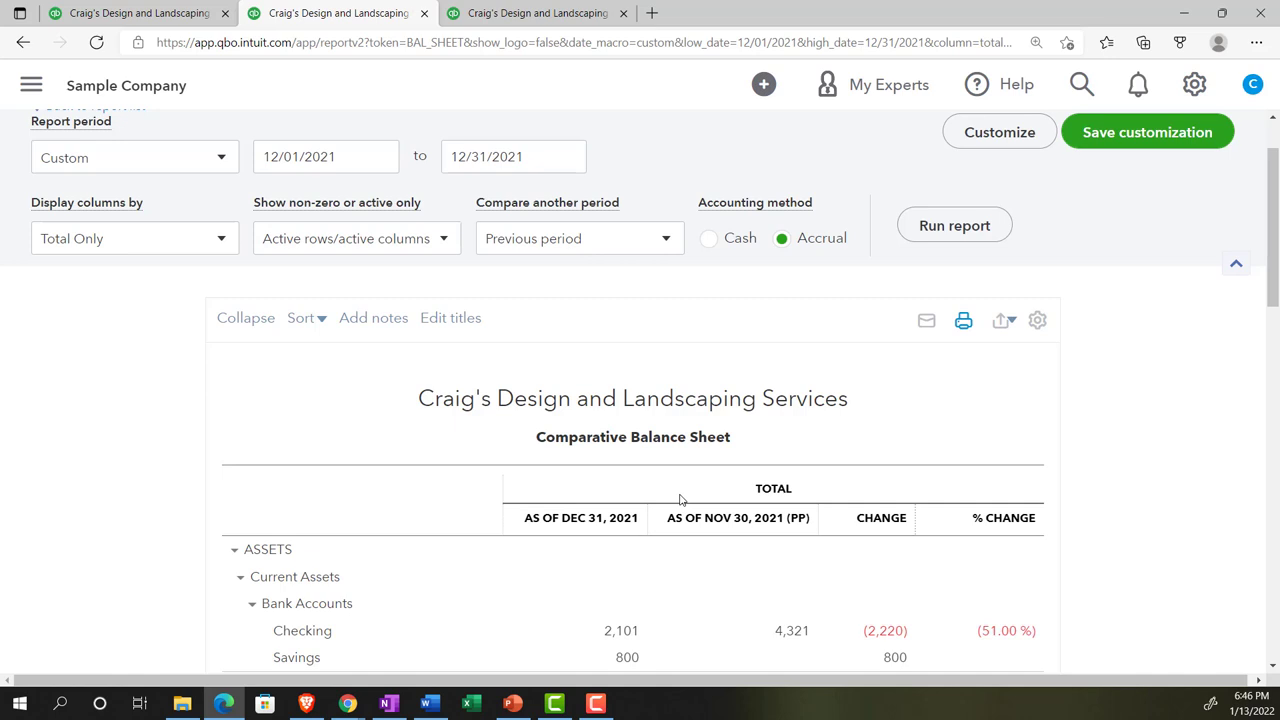
left_click(222, 242)
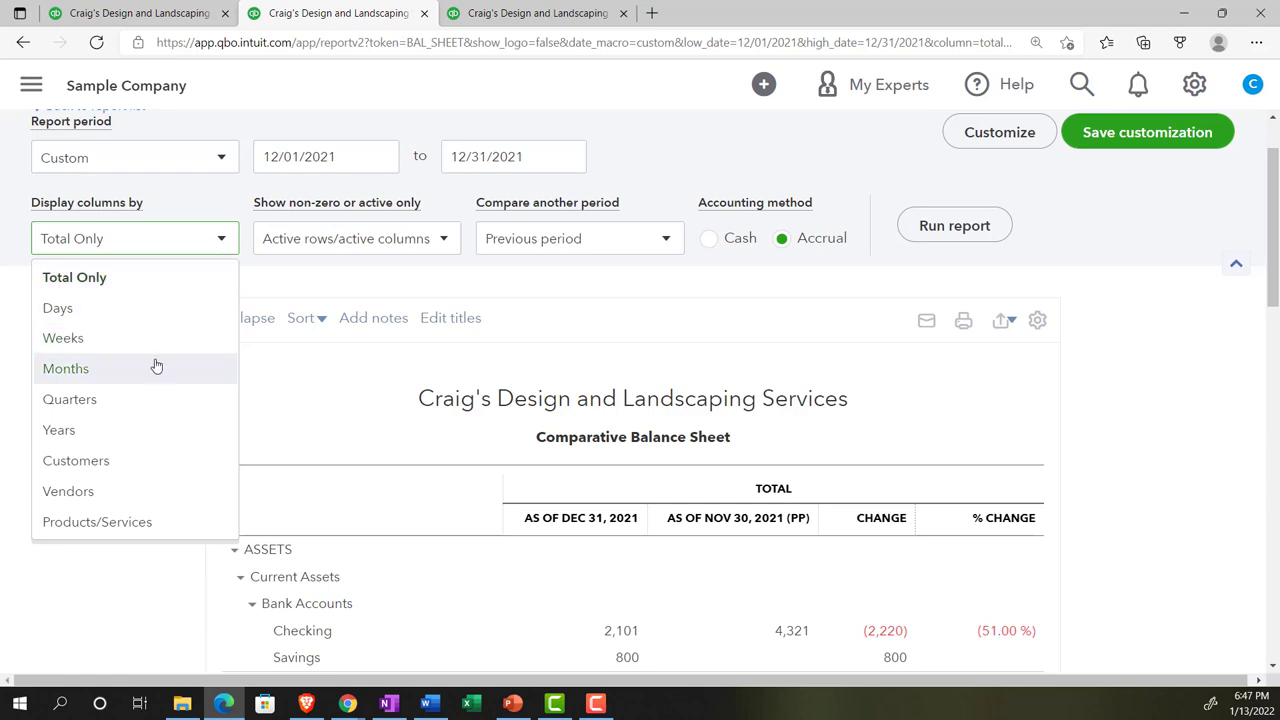
left_click(13, 346)
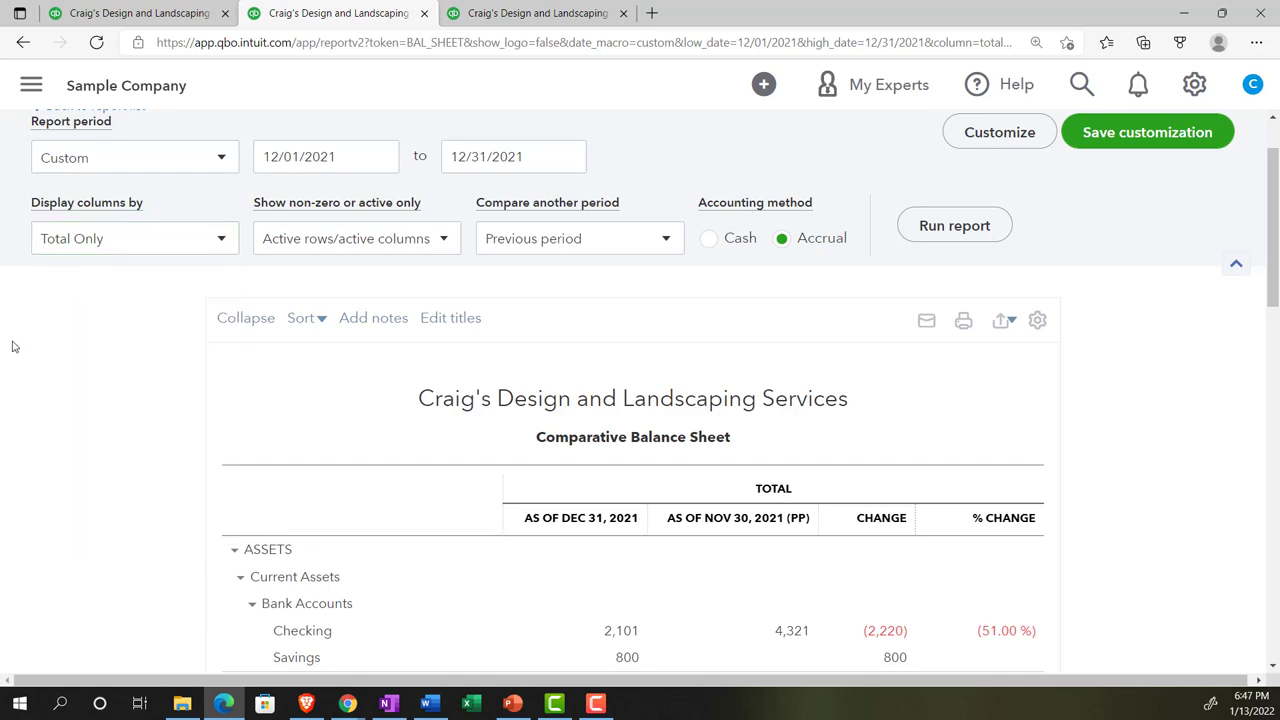
scroll(12, 346, "down", 1)
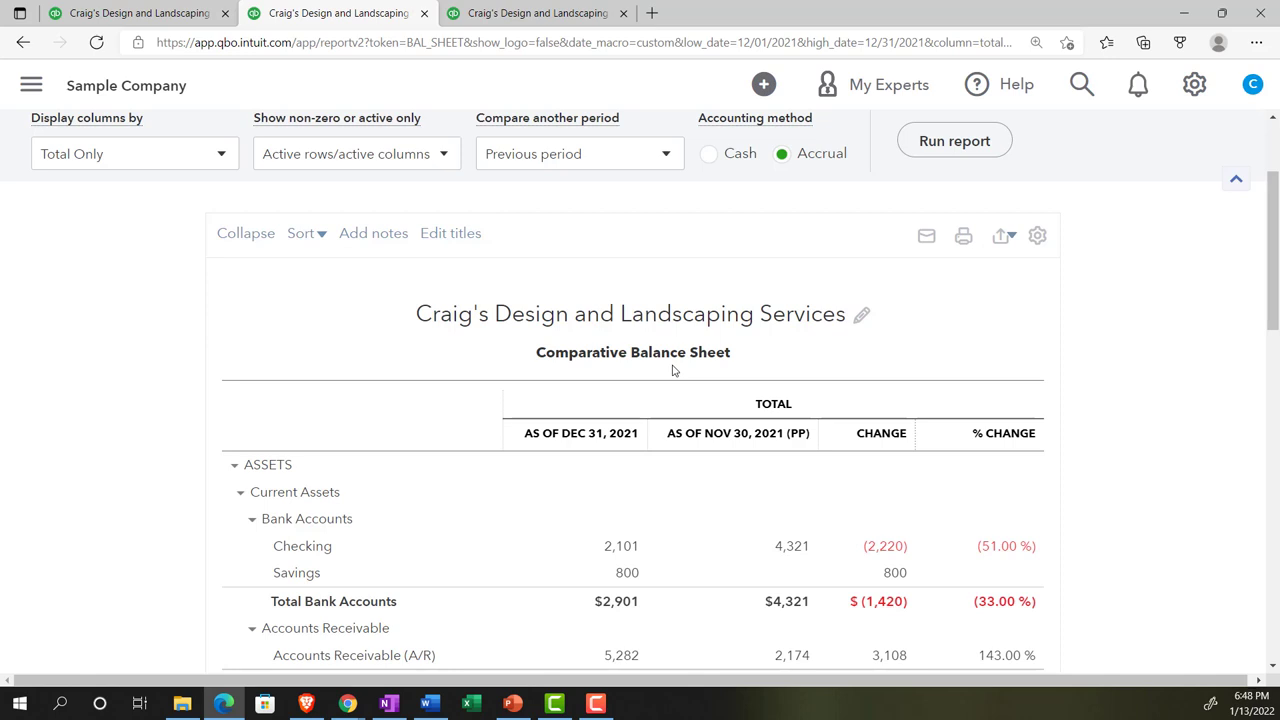
scroll(673, 370, "up", 2)
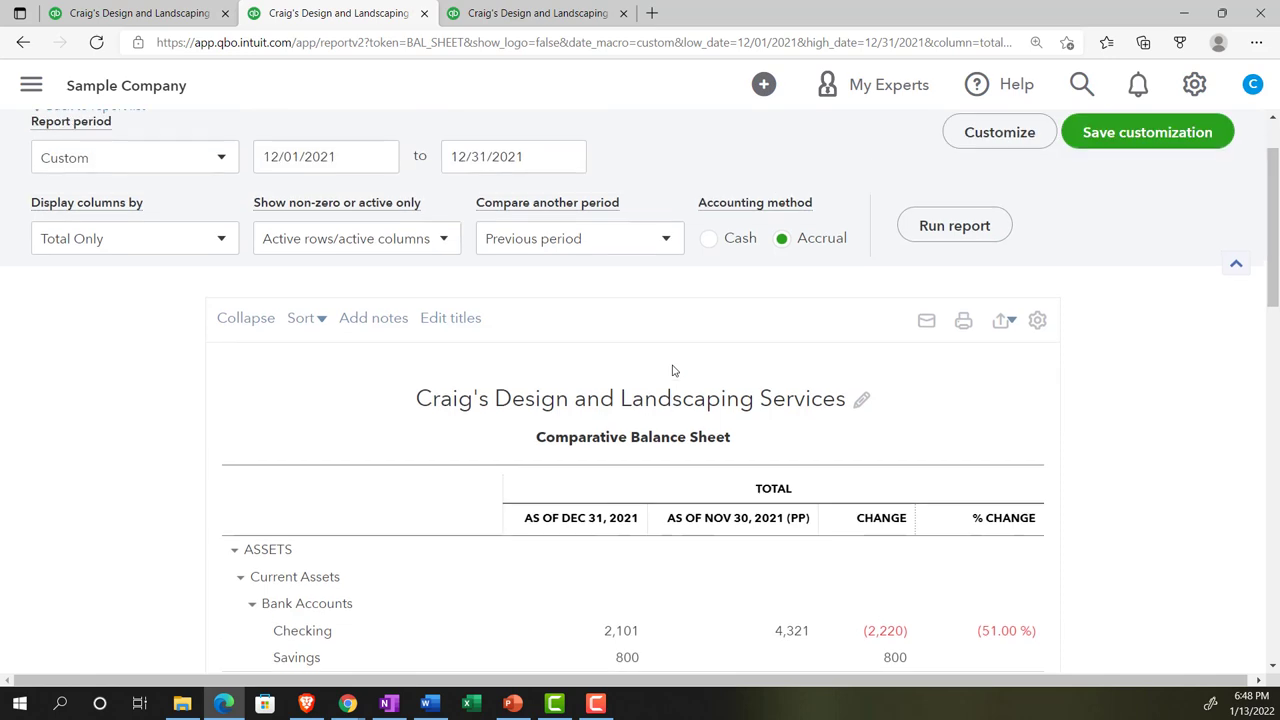